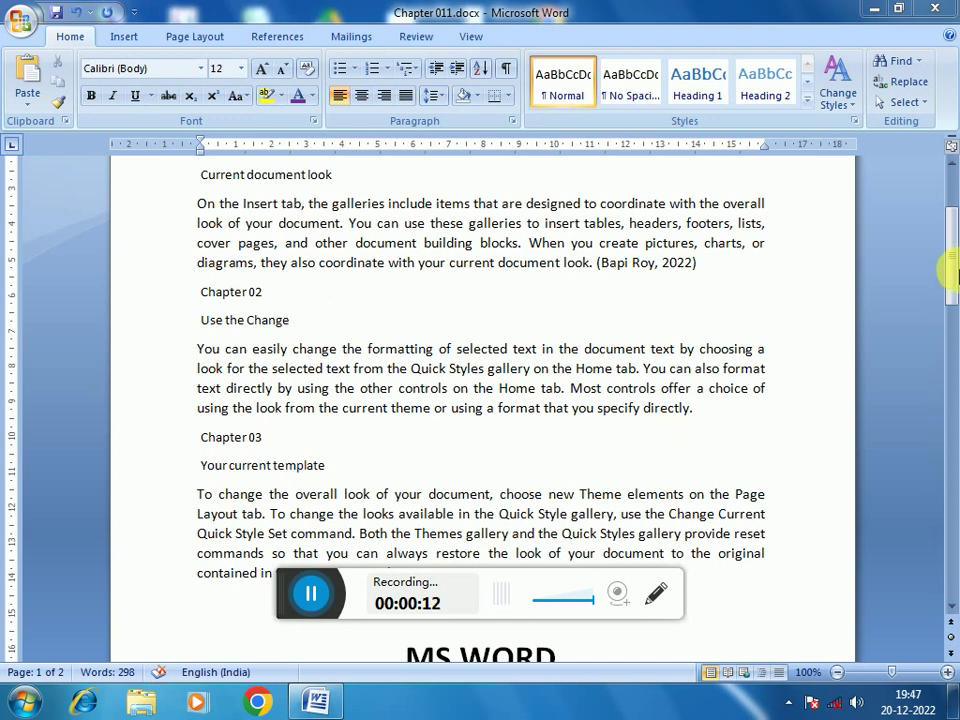
- Scroll through the chapter document to review its text
{"action": "left_click_drag", "start_coordinate": [952, 265], "coordinate": [953, 345]}
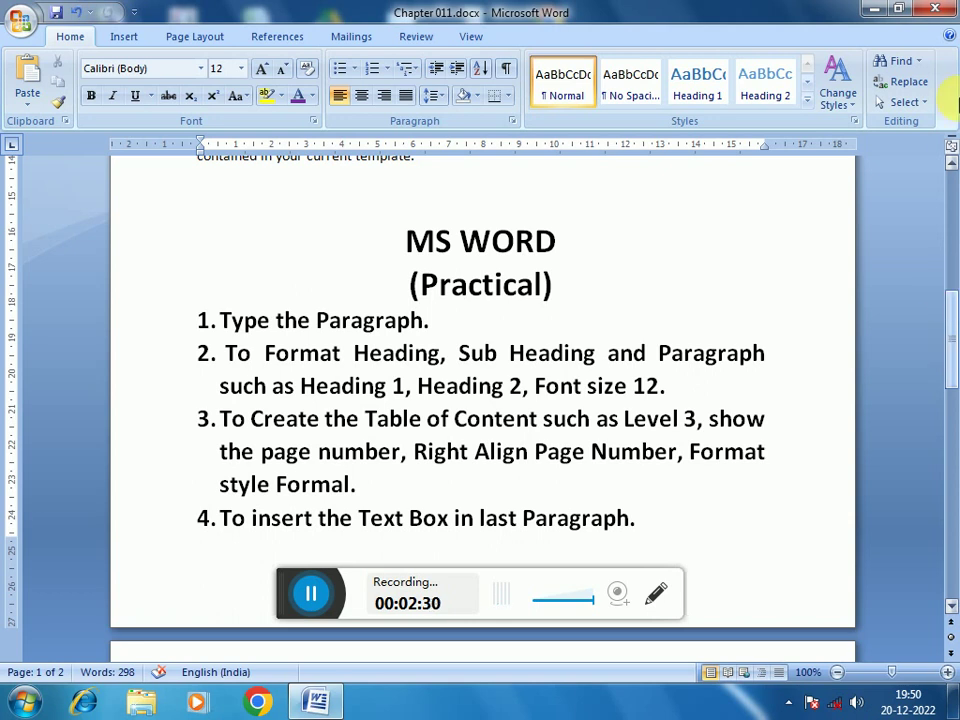
{"action": "scroll", "coordinate": [797, 478], "scroll_direction": "down", "scroll_amount": 1}
{"action": "scroll", "coordinate": [722, 408], "scroll_direction": "down", "scroll_amount": 1}
{"action": "scroll", "coordinate": [722, 408], "scroll_direction": "down", "scroll_amount": 1}
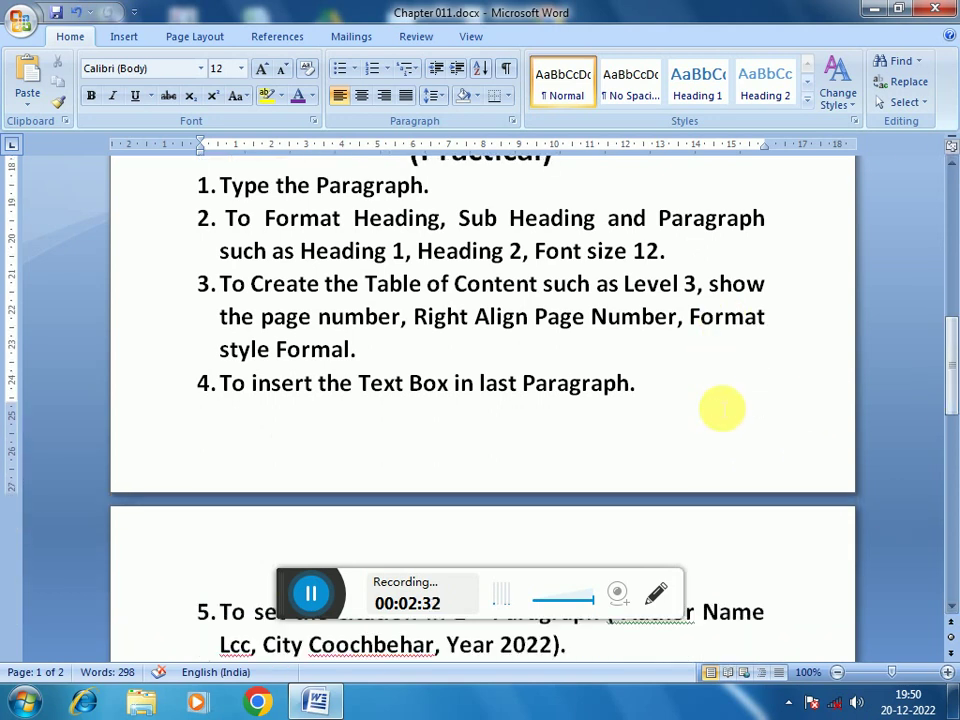
{"action": "scroll", "coordinate": [722, 405], "scroll_direction": "up", "scroll_amount": 2}
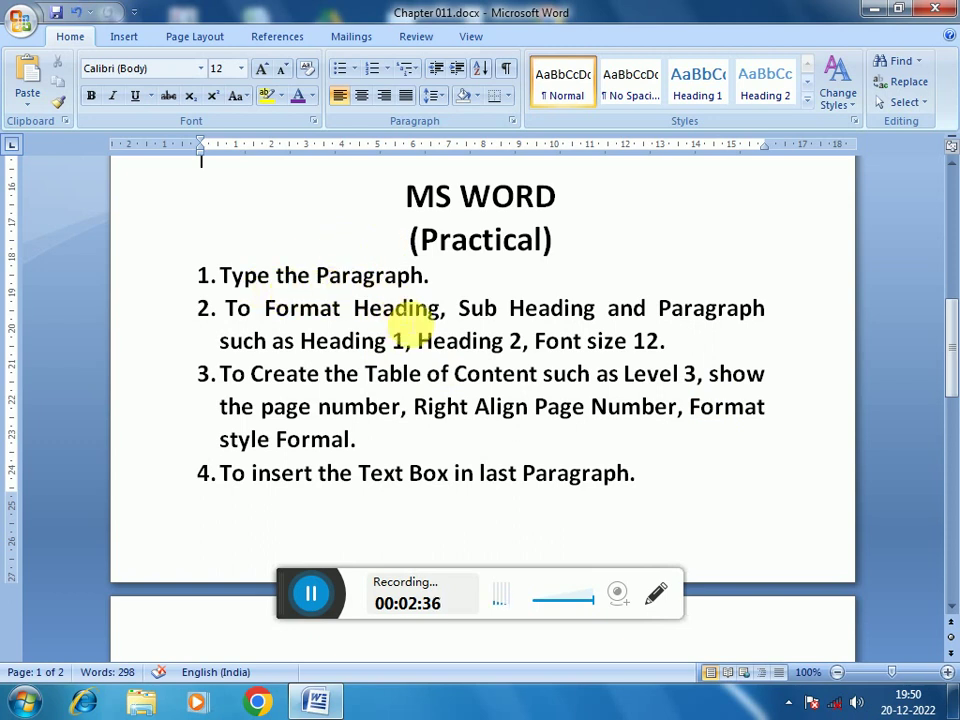
{"action": "scroll", "coordinate": [450, 360], "scroll_direction": "up", "scroll_amount": 2}
{"action": "scroll", "coordinate": [452, 361], "scroll_direction": "up", "scroll_amount": 4}
{"action": "scroll", "coordinate": [455, 362], "scroll_direction": "up", "scroll_amount": 1}
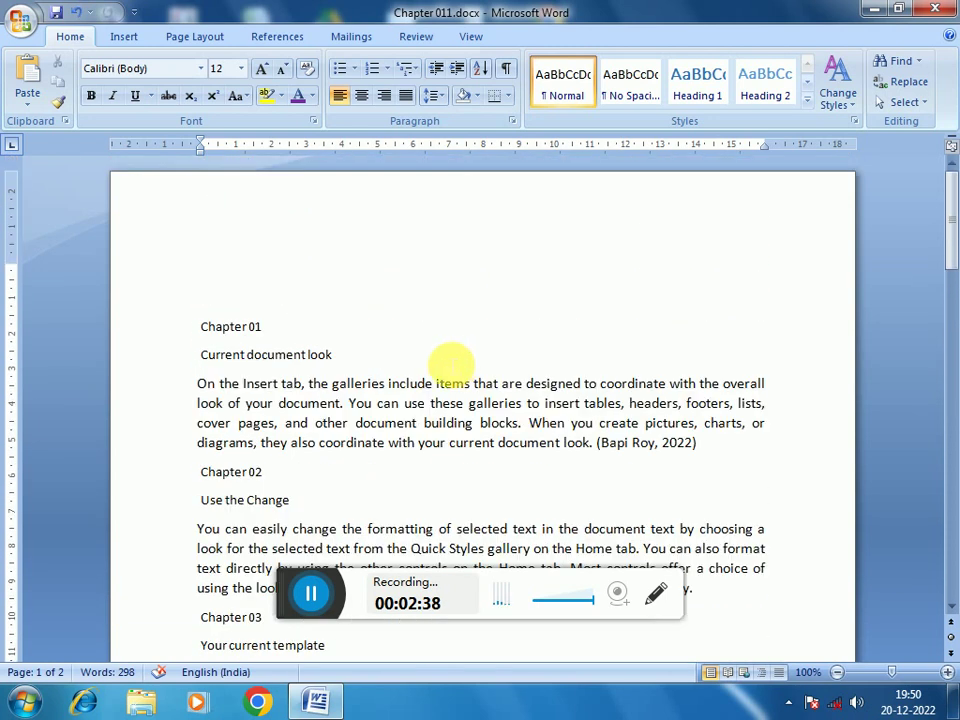
{"action": "scroll", "coordinate": [261, 347], "scroll_direction": "down", "scroll_amount": 1}
{"action": "scroll", "coordinate": [270, 345], "scroll_direction": "down", "scroll_amount": 3}
{"action": "scroll", "coordinate": [275, 343], "scroll_direction": "down", "scroll_amount": 1}
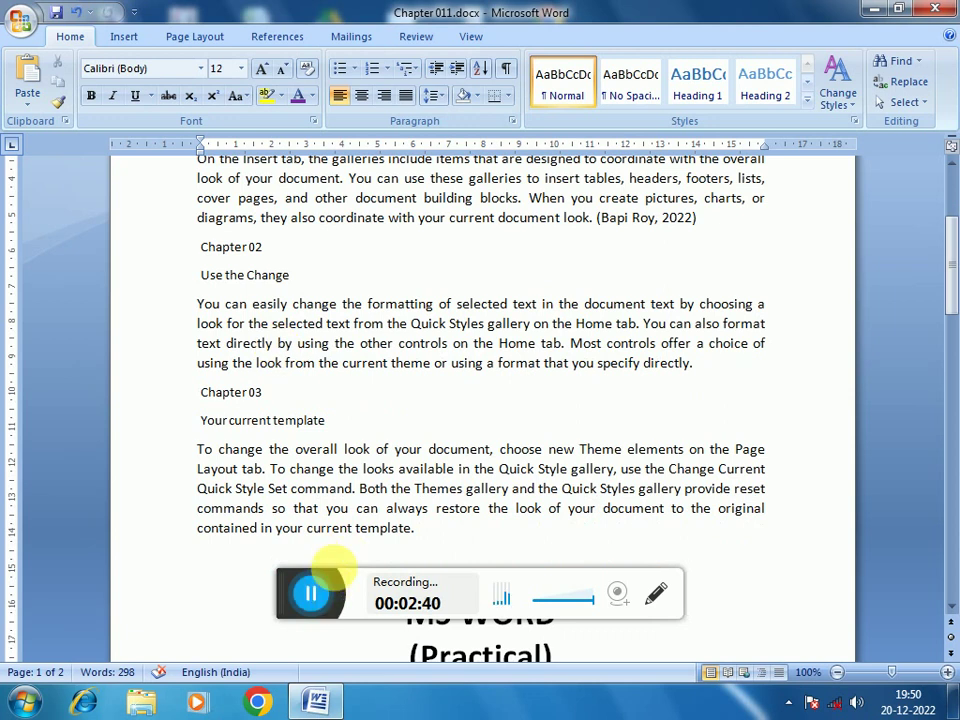
{"action": "left_click_drag", "start_coordinate": [291, 619], "coordinate": [857, 628]}
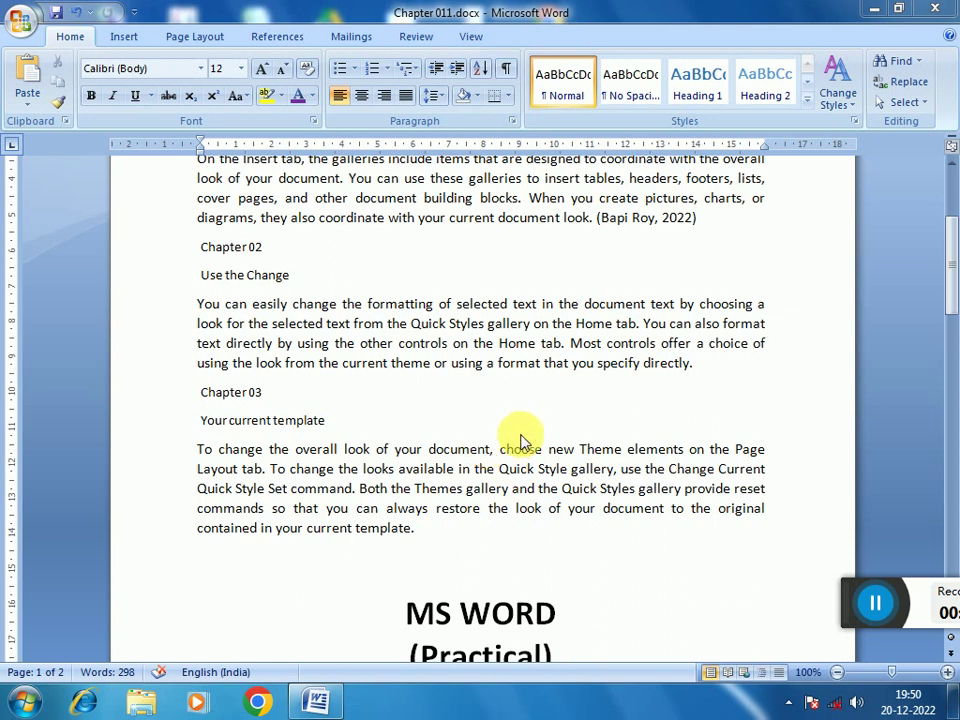
{"action": "scroll", "coordinate": [499, 315], "scroll_direction": "up", "scroll_amount": 3}
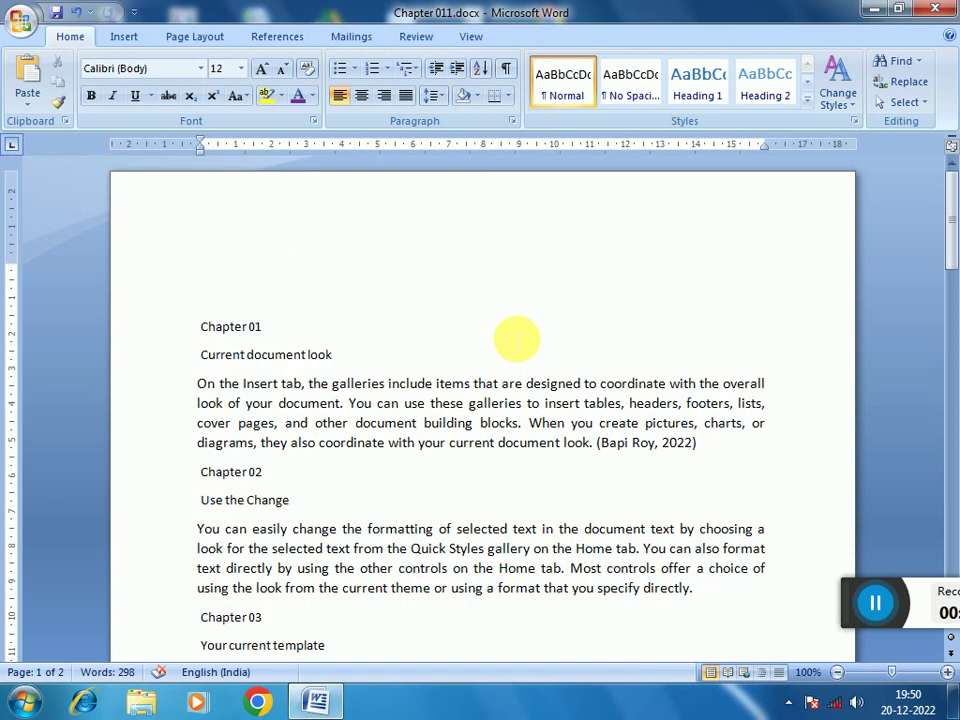
{"action": "scroll", "coordinate": [517, 337], "scroll_direction": "down", "scroll_amount": 2}
{"action": "scroll", "coordinate": [530, 345], "scroll_direction": "down", "scroll_amount": 1}
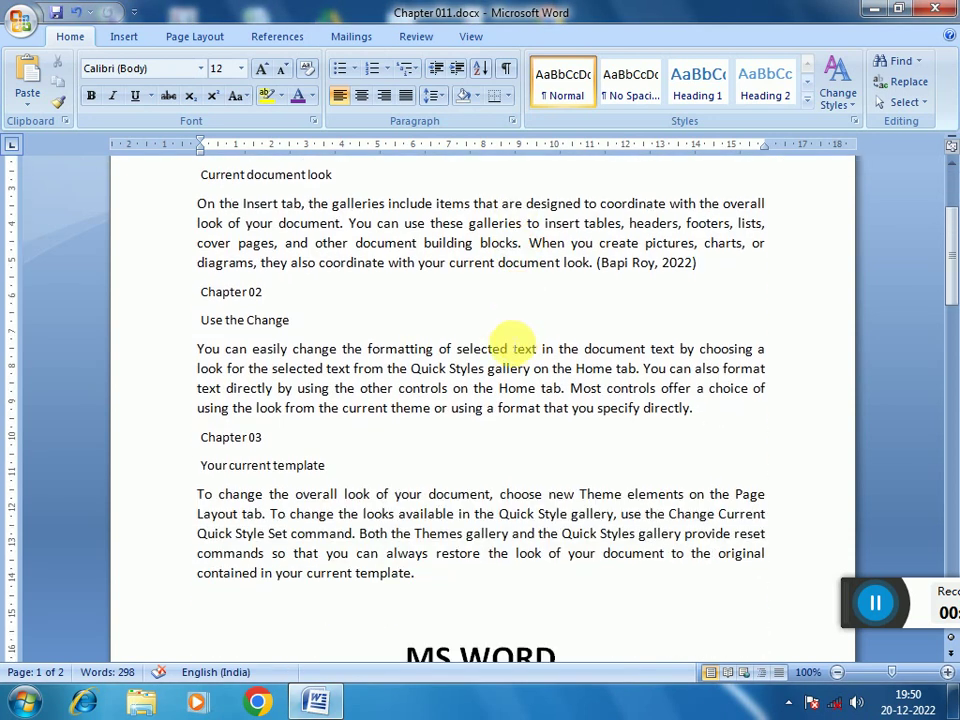
{"action": "scroll", "coordinate": [236, 320], "scroll_direction": "up", "scroll_amount": 1}
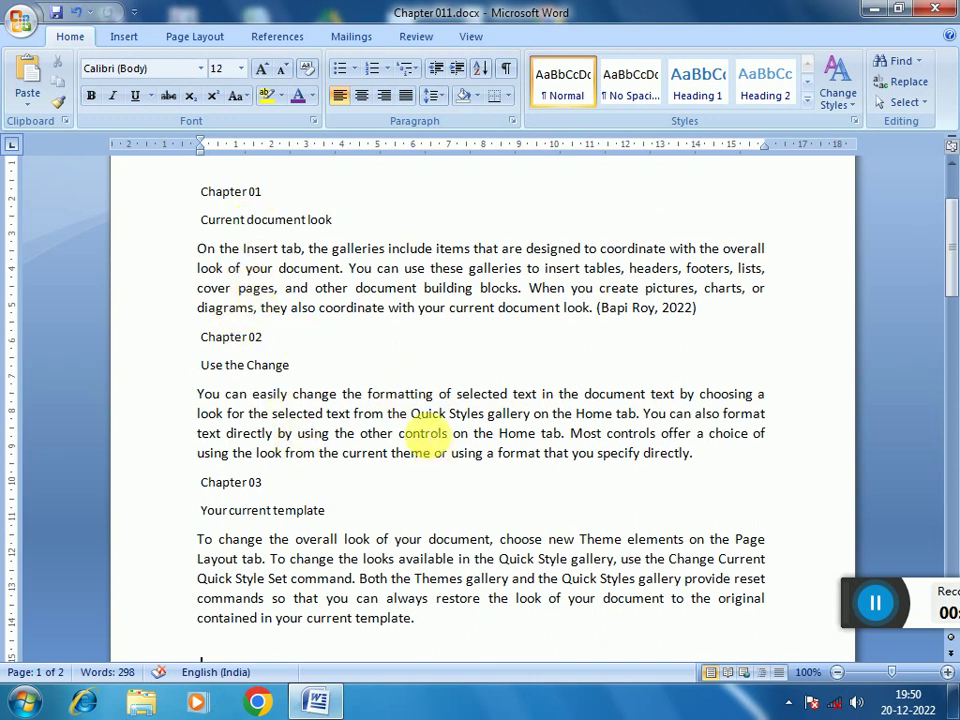
{"action": "scroll", "coordinate": [428, 438], "scroll_direction": "down", "scroll_amount": 3}
{"action": "scroll", "coordinate": [430, 440], "scroll_direction": "down", "scroll_amount": 2}
{"action": "scroll", "coordinate": [420, 428], "scroll_direction": "down", "scroll_amount": 2}
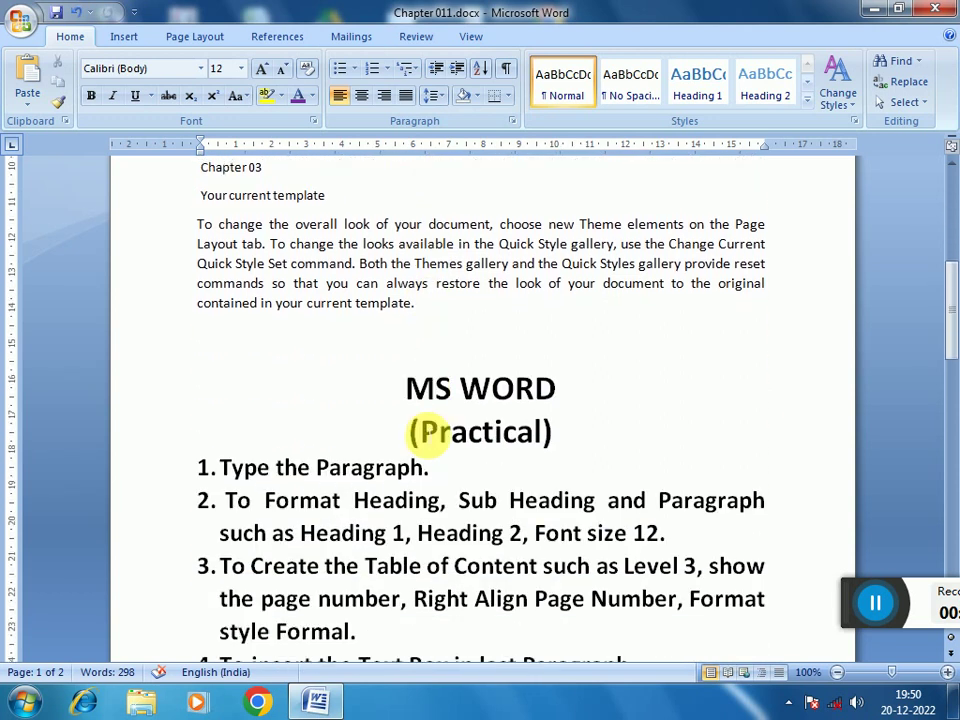
{"action": "scroll", "coordinate": [422, 432], "scroll_direction": "down", "scroll_amount": 3}
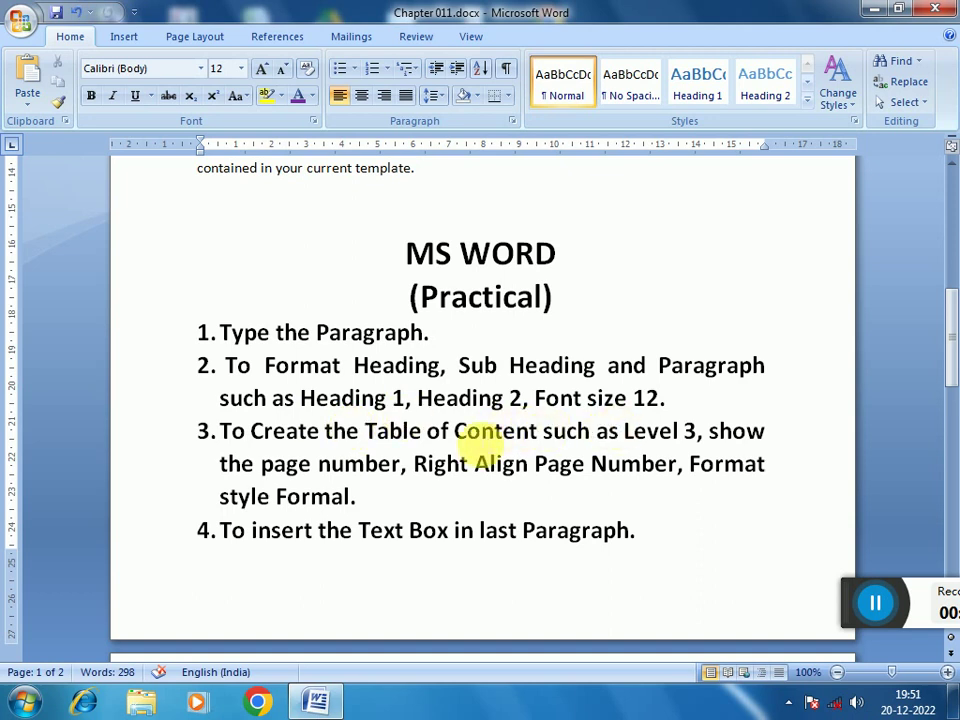
{"action": "scroll", "coordinate": [435, 424], "scroll_direction": "up", "scroll_amount": 2}
{"action": "scroll", "coordinate": [435, 435], "scroll_direction": "up", "scroll_amount": 4}
{"action": "scroll", "coordinate": [436, 443], "scroll_direction": "up", "scroll_amount": 3}
{"action": "scroll", "coordinate": [435, 443], "scroll_direction": "up", "scroll_amount": 2}
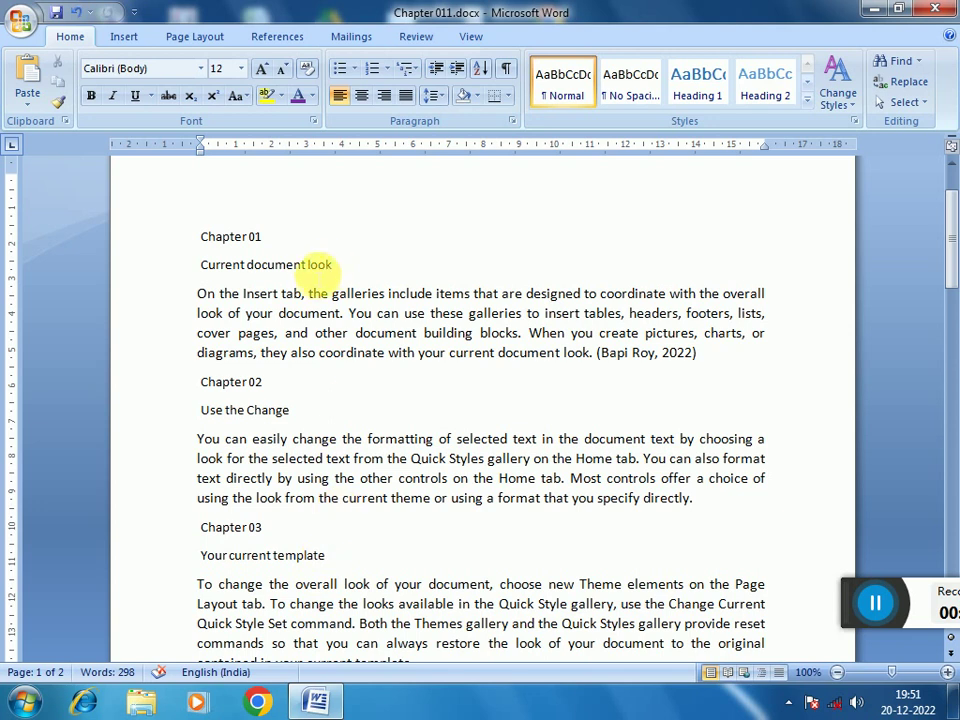
{"action": "scroll", "coordinate": [310, 395], "scroll_direction": "down", "scroll_amount": 5}
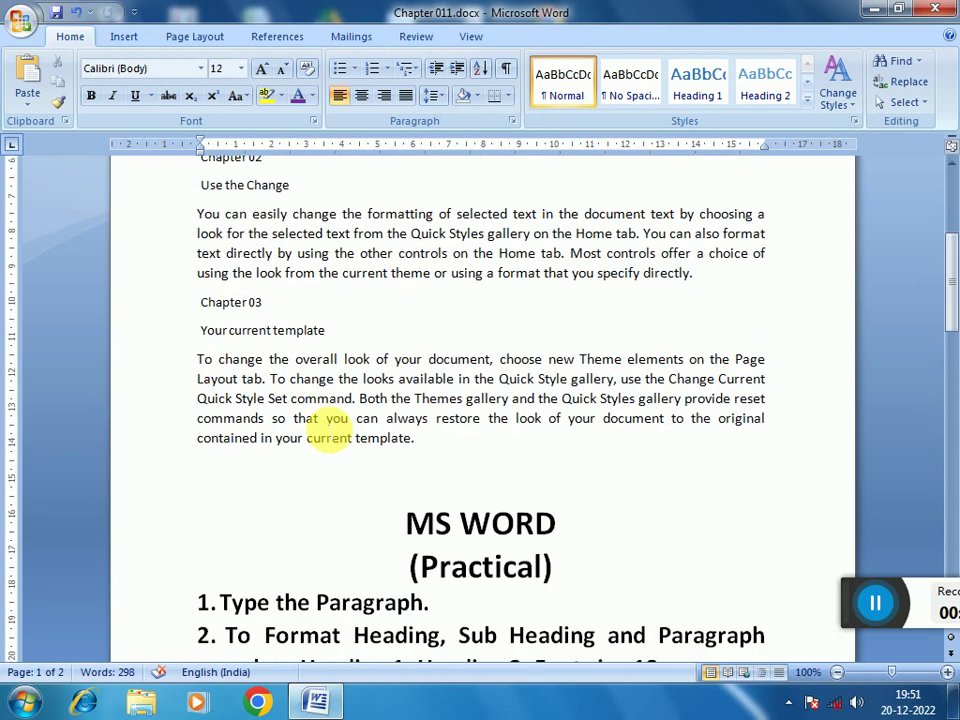
{"action": "scroll", "coordinate": [485, 595], "scroll_direction": "down", "scroll_amount": 3}
{"action": "scroll", "coordinate": [490, 575], "scroll_direction": "down", "scroll_amount": 4}
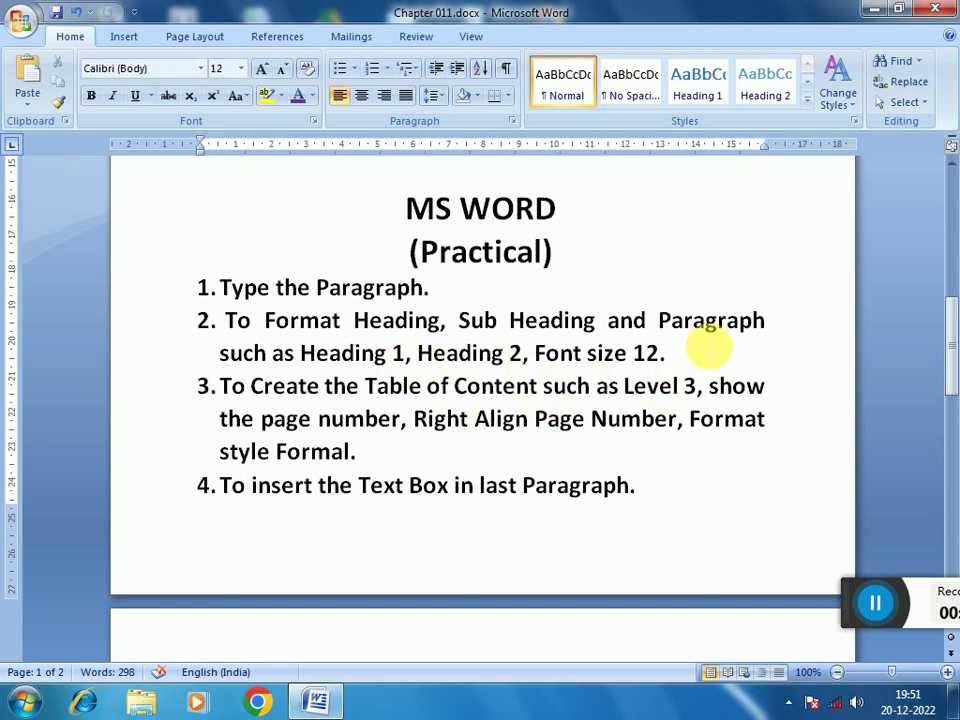
{"action": "scroll", "coordinate": [293, 452], "scroll_direction": "up", "scroll_amount": 7}
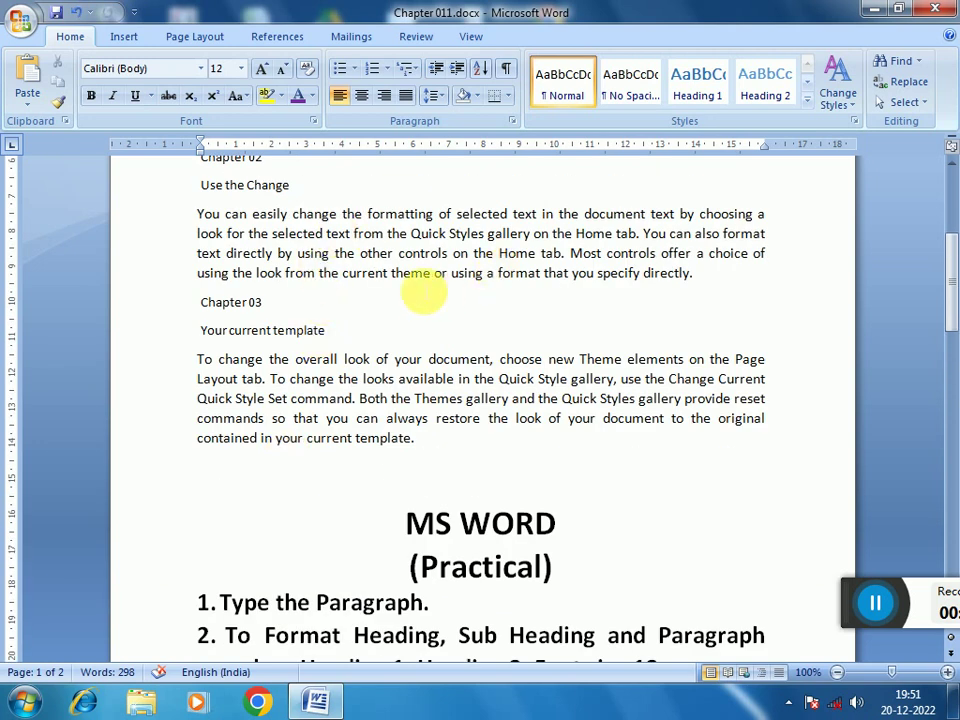
{"action": "scroll", "coordinate": [443, 473], "scroll_direction": "down", "scroll_amount": 2}
{"action": "scroll", "coordinate": [445, 480], "scroll_direction": "down", "scroll_amount": 4}
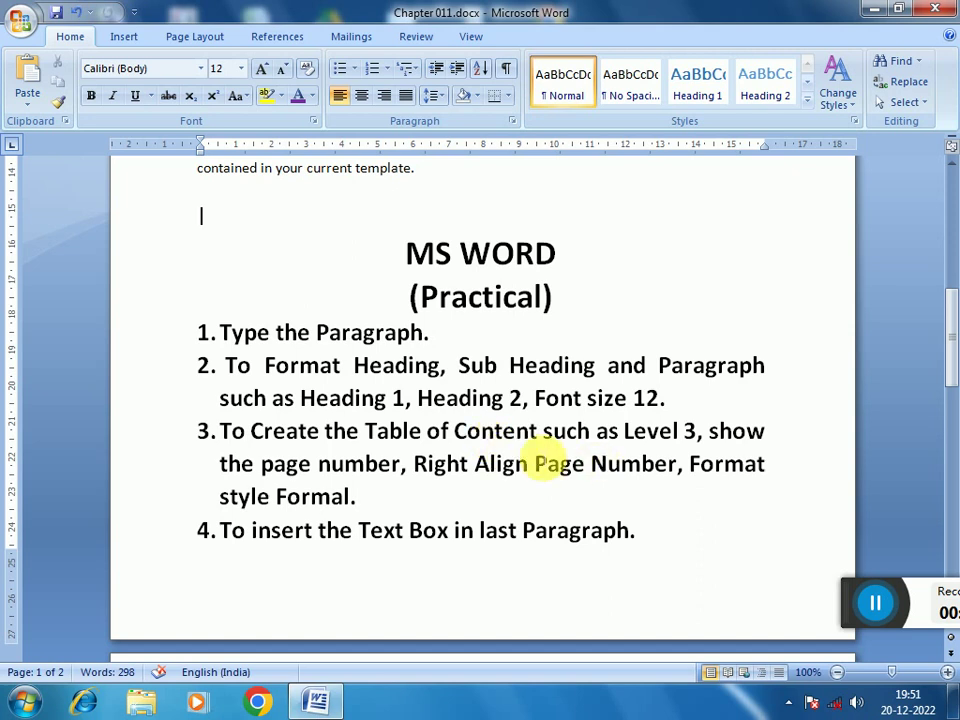
{"action": "scroll", "coordinate": [525, 446], "scroll_direction": "up", "scroll_amount": 4}
{"action": "scroll", "coordinate": [535, 460], "scroll_direction": "up", "scroll_amount": 4}
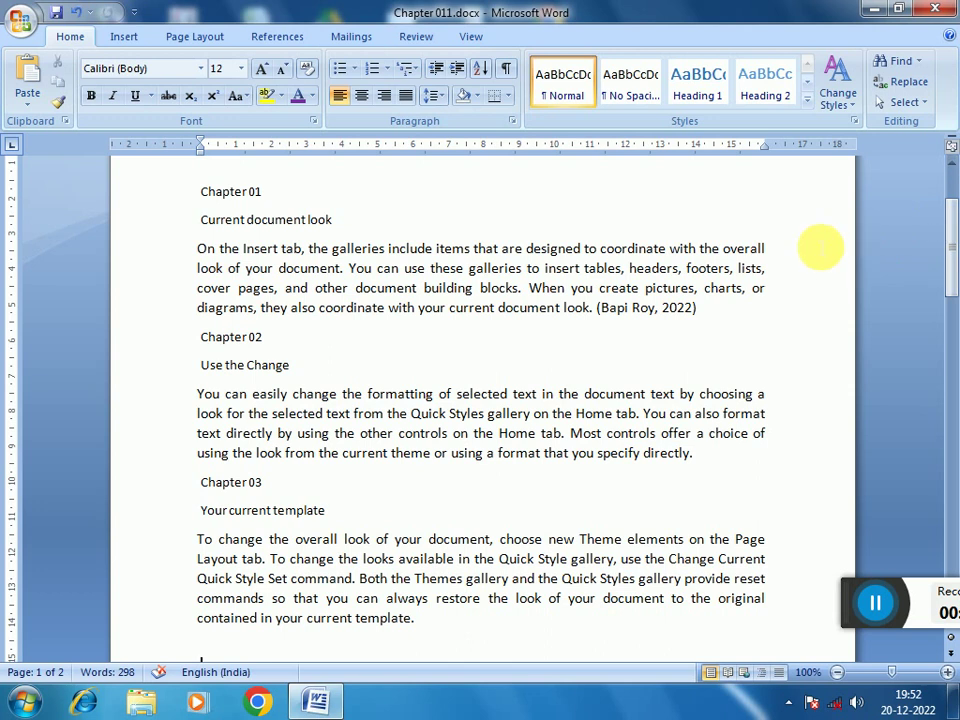
{"action": "scroll", "coordinate": [546, 259], "scroll_direction": "up", "scroll_amount": 3}
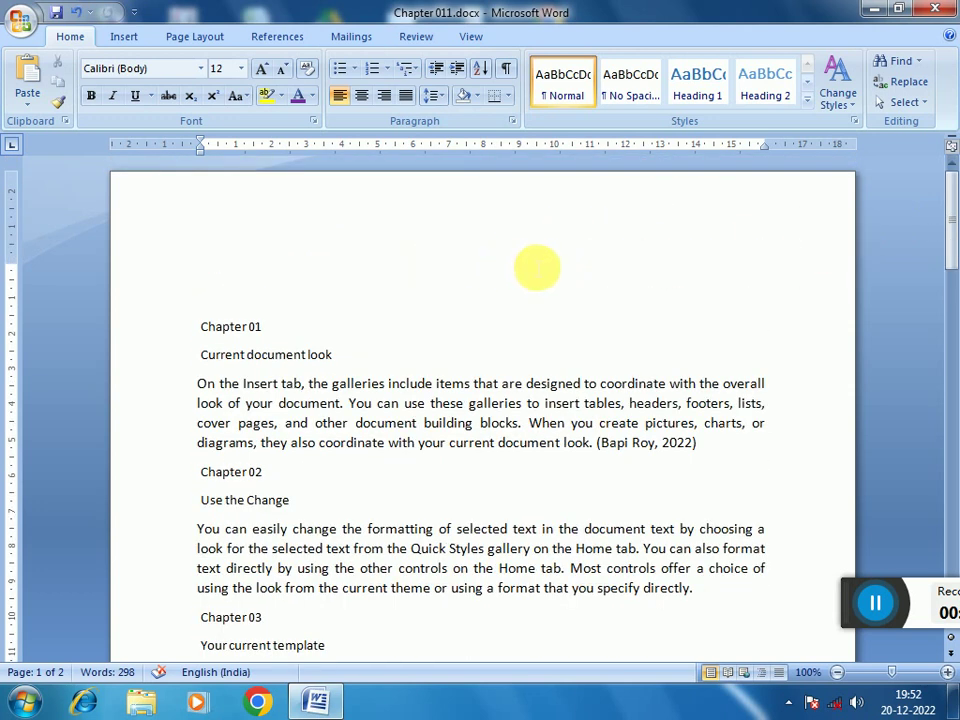
{"action": "scroll", "coordinate": [398, 330], "scroll_direction": "down", "scroll_amount": 6}
{"action": "scroll", "coordinate": [405, 320], "scroll_direction": "up", "scroll_amount": 6}
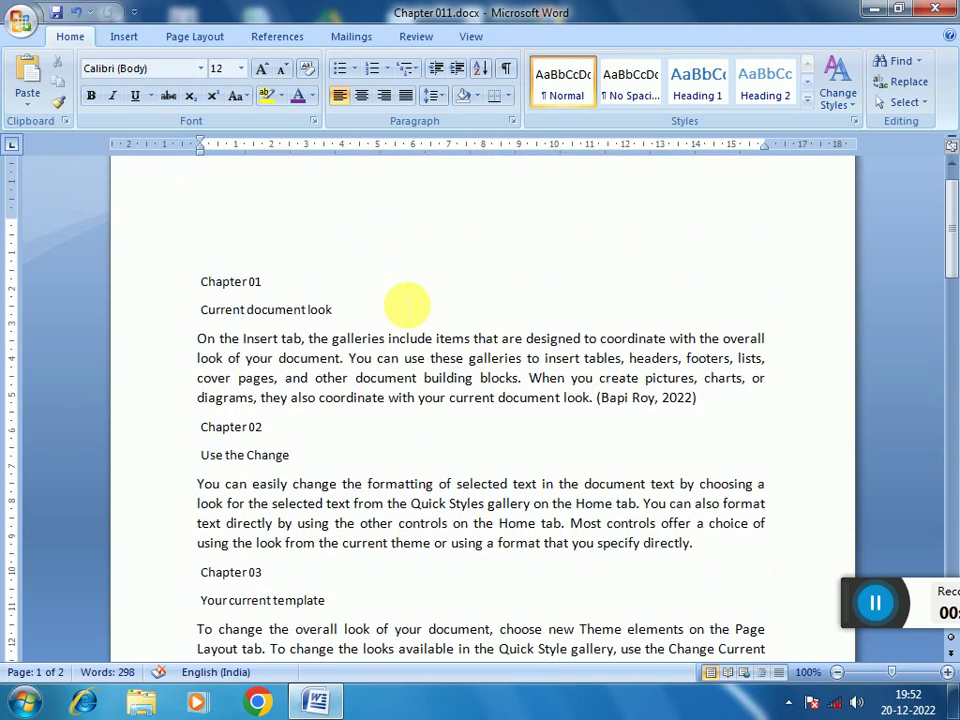
{"action": "scroll", "coordinate": [622, 305], "scroll_direction": "down", "scroll_amount": 8}
{"action": "scroll", "coordinate": [619, 317], "scroll_direction": "down", "scroll_amount": 3}
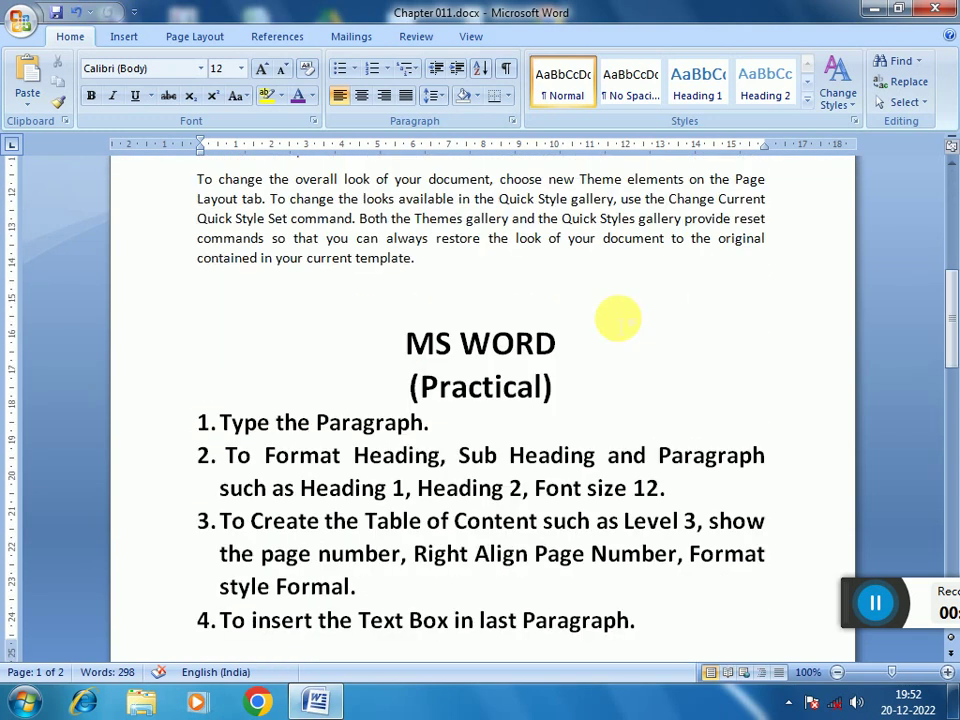
{"action": "scroll", "coordinate": [598, 336], "scroll_direction": "down", "scroll_amount": 4}
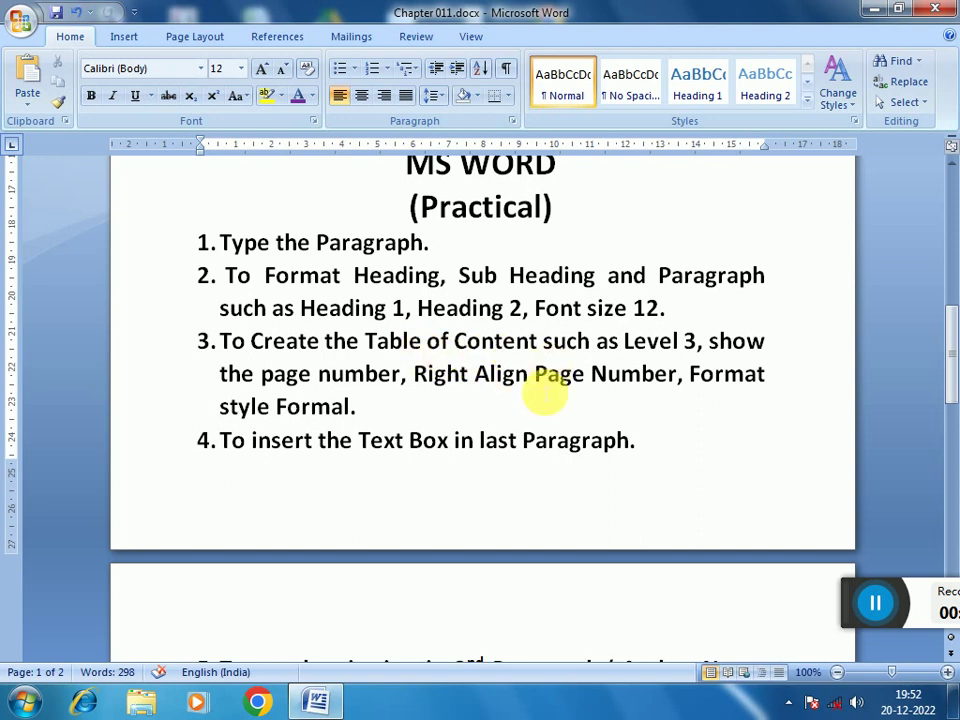
{"action": "scroll", "coordinate": [469, 394], "scroll_direction": "up", "scroll_amount": 4}
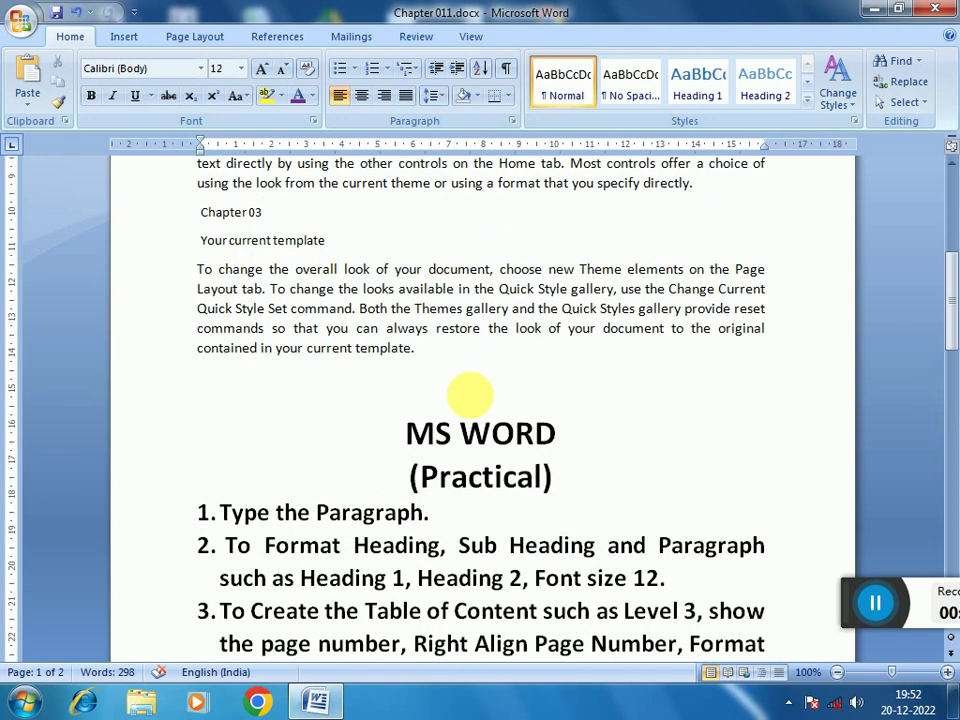
{"action": "scroll", "coordinate": [375, 349], "scroll_direction": "up", "scroll_amount": 4}
{"action": "scroll", "coordinate": [557, 405], "scroll_direction": "down", "scroll_amount": 4}
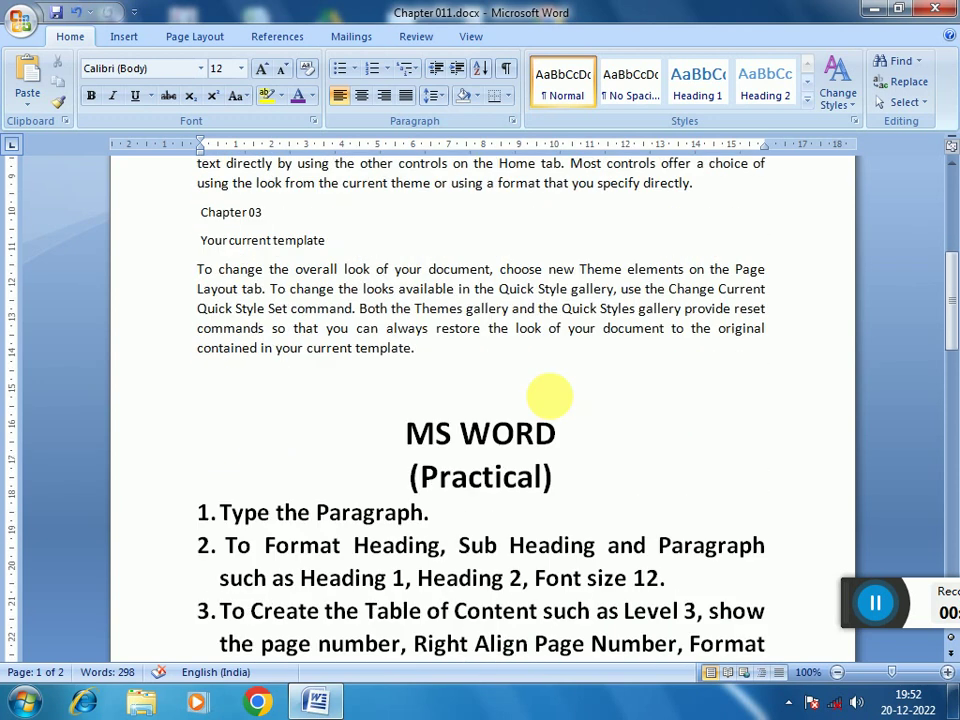
{"action": "scroll", "coordinate": [550, 397], "scroll_direction": "down", "scroll_amount": 5}
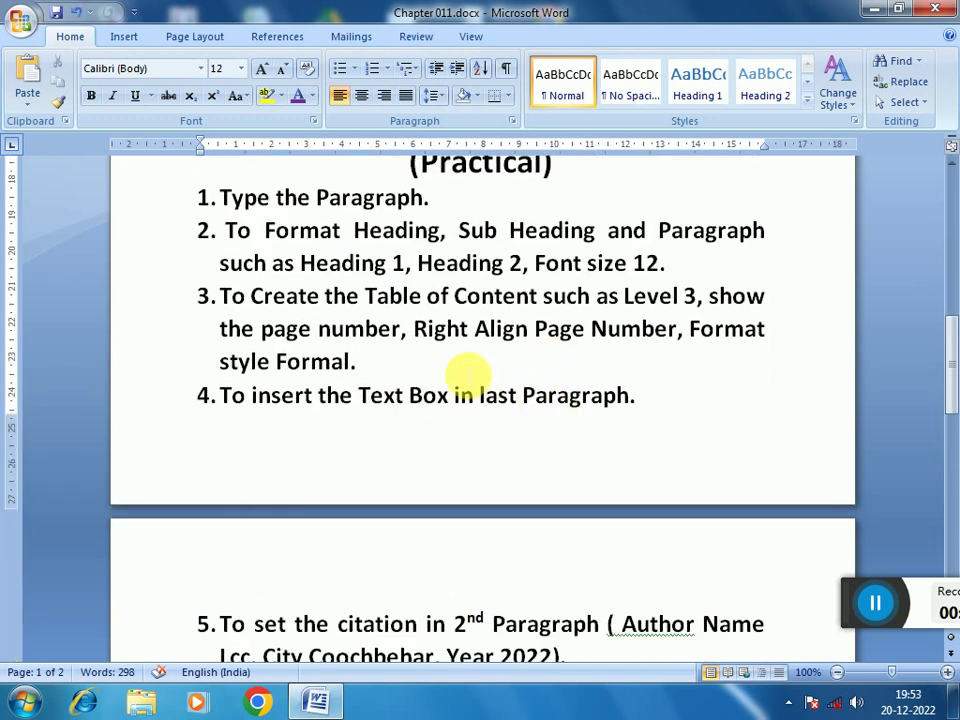
{"action": "scroll", "coordinate": [467, 375], "scroll_direction": "down", "scroll_amount": 2}
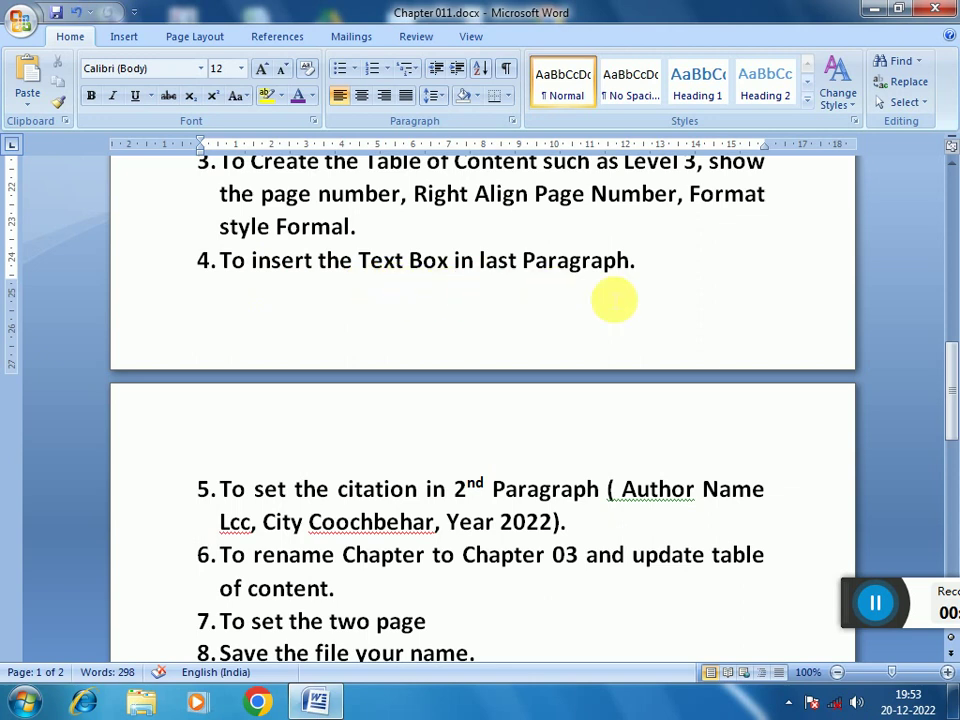
{"action": "scroll", "coordinate": [600, 310], "scroll_direction": "up", "scroll_amount": 3}
{"action": "scroll", "coordinate": [555, 350], "scroll_direction": "up", "scroll_amount": 4}
{"action": "scroll", "coordinate": [546, 343], "scroll_direction": "up", "scroll_amount": 1}
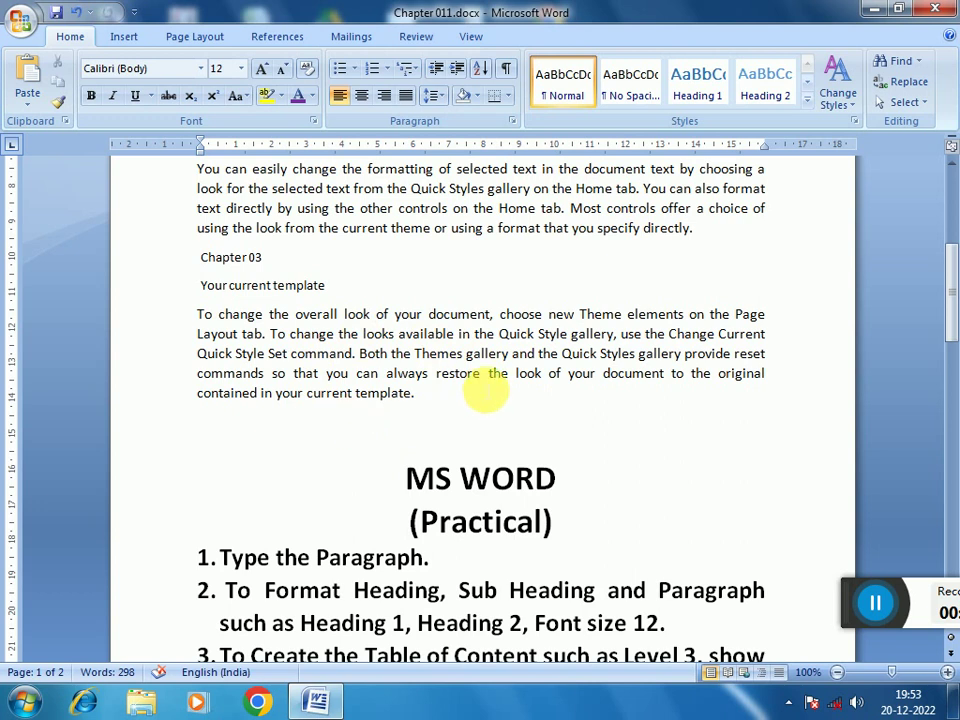
{"action": "scroll", "coordinate": [485, 393], "scroll_direction": "down", "scroll_amount": 6}
{"action": "scroll", "coordinate": [484, 390], "scroll_direction": "down", "scroll_amount": 1}
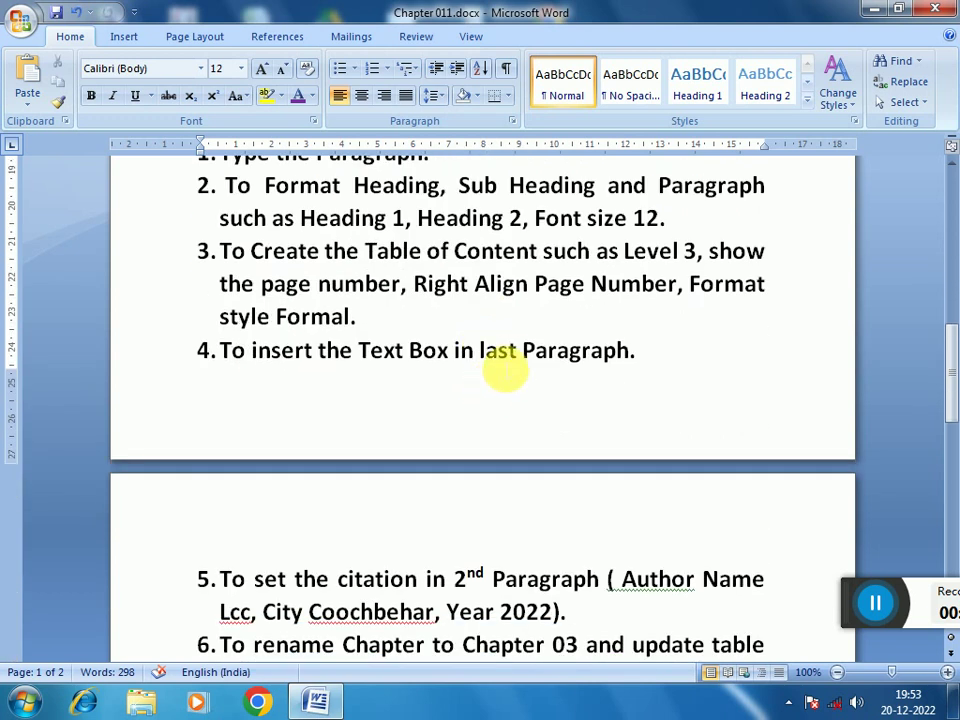
{"action": "scroll", "coordinate": [505, 370], "scroll_direction": "down", "scroll_amount": 4}
{"action": "scroll", "coordinate": [490, 364], "scroll_direction": "down", "scroll_amount": 2}
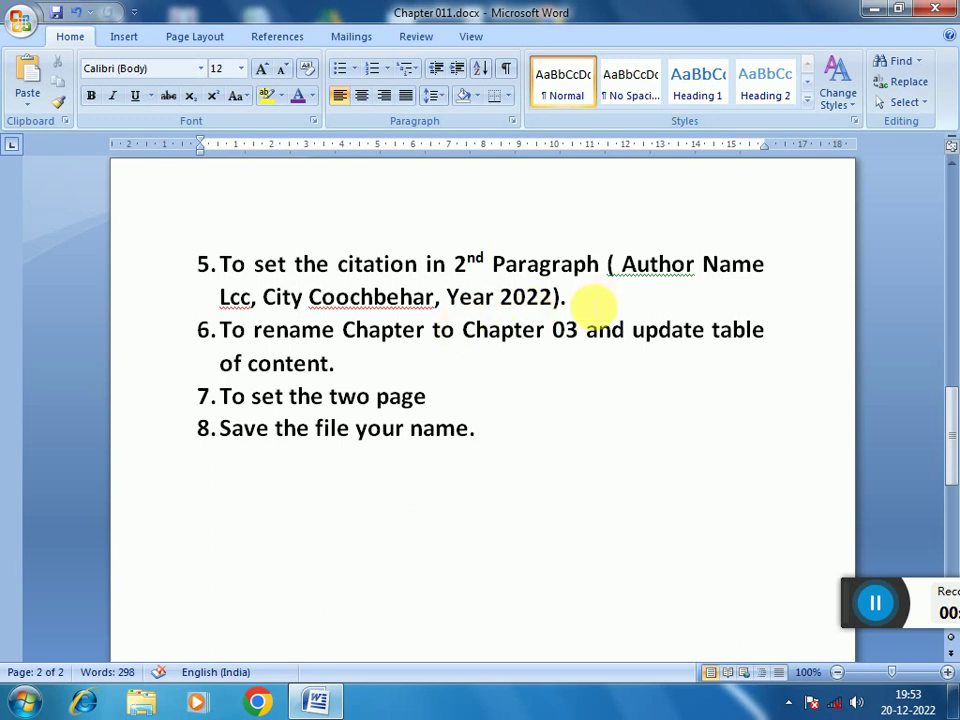
{"action": "scroll", "coordinate": [455, 306], "scroll_direction": "up", "scroll_amount": 3}
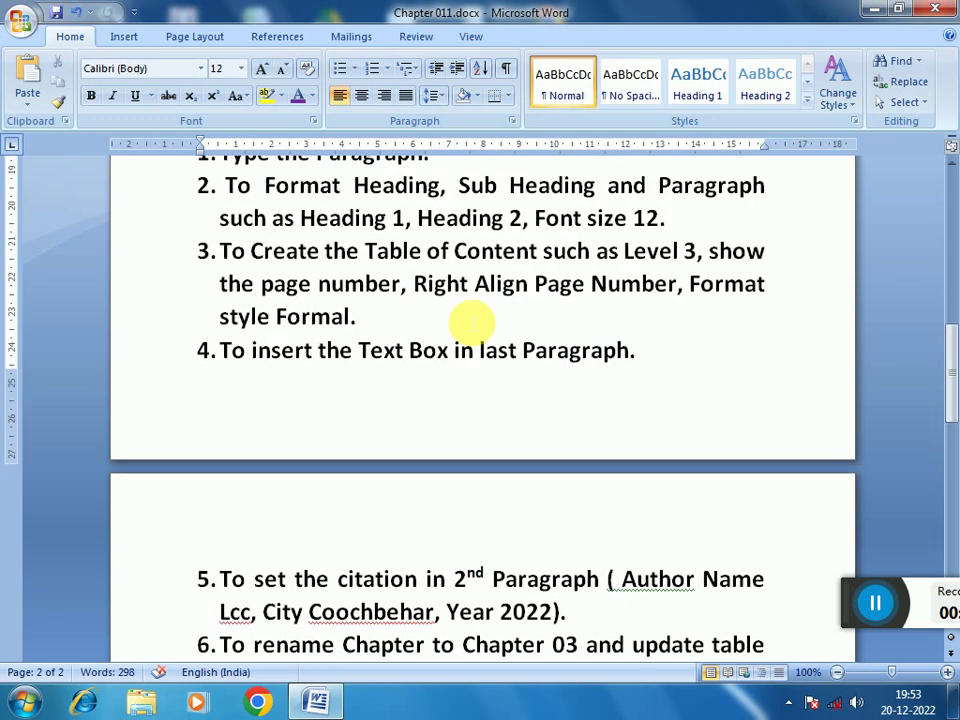
{"action": "scroll", "coordinate": [471, 322], "scroll_direction": "up", "scroll_amount": 1}
{"action": "scroll", "coordinate": [454, 285], "scroll_direction": "up", "scroll_amount": 1}
{"action": "scroll", "coordinate": [482, 343], "scroll_direction": "up", "scroll_amount": 1}
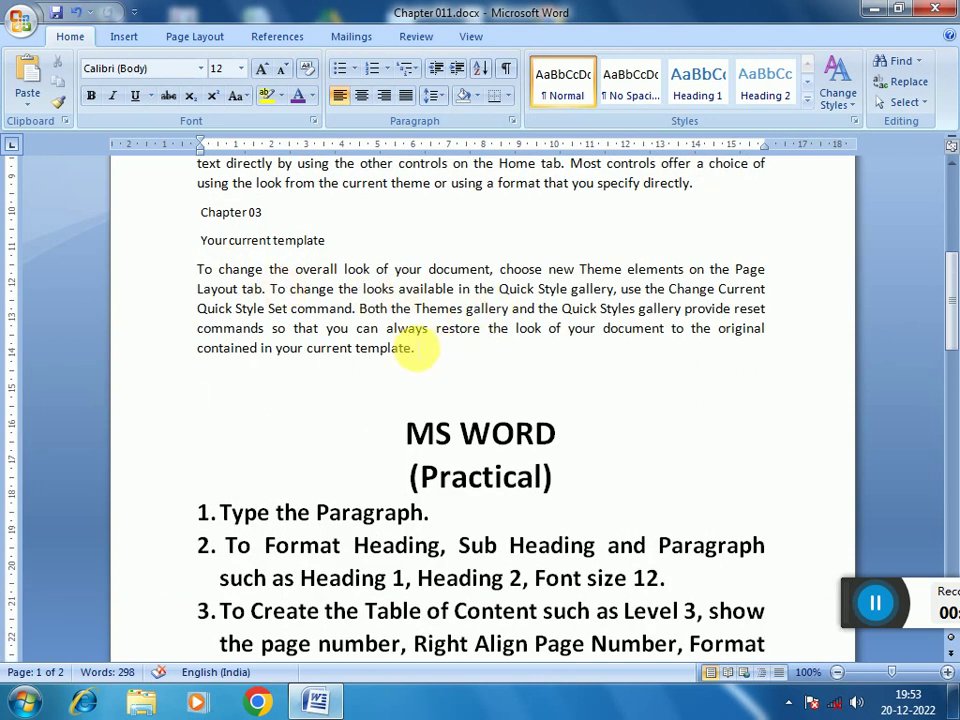
- Put the insertion point below the Chapter 03 paragraph and look over the lines around it
{"action": "left_click", "coordinate": [435, 368]}
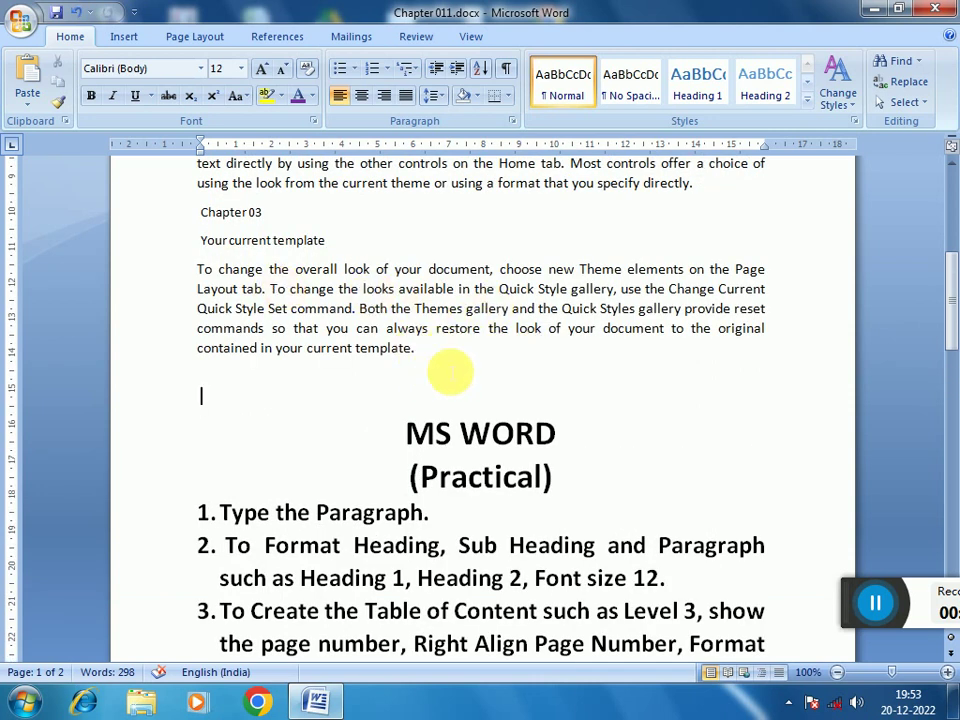
{"action": "scroll", "coordinate": [650, 372], "scroll_direction": "down", "scroll_amount": 1}
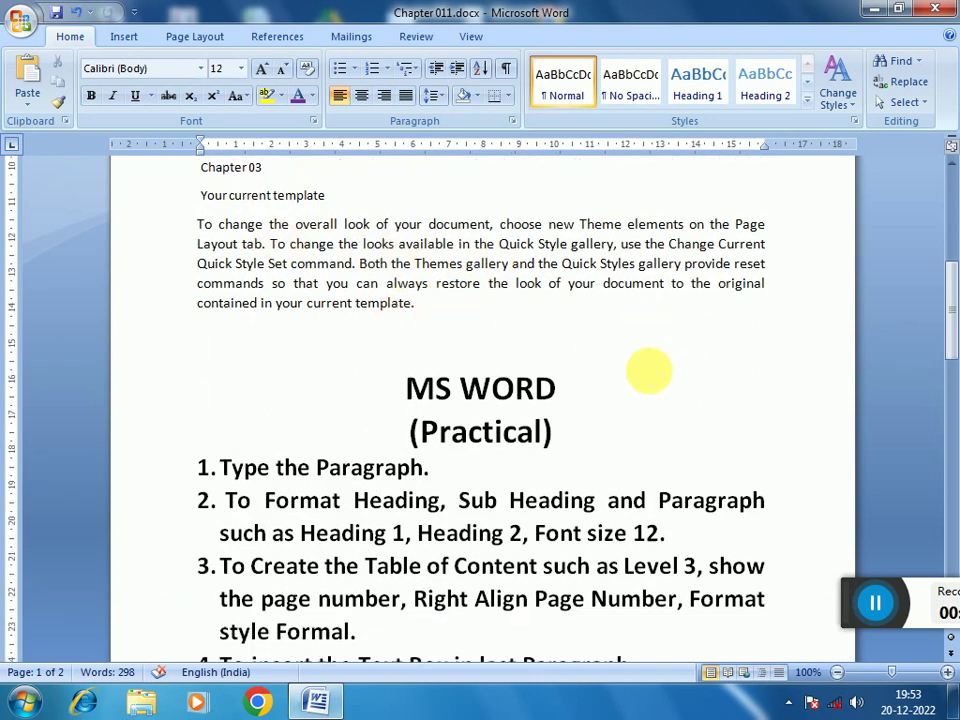
{"action": "scroll", "coordinate": [650, 372], "scroll_direction": "down", "scroll_amount": 3}
{"action": "scroll", "coordinate": [636, 377], "scroll_direction": "down", "scroll_amount": 3}
{"action": "scroll", "coordinate": [530, 377], "scroll_direction": "down", "scroll_amount": 2}
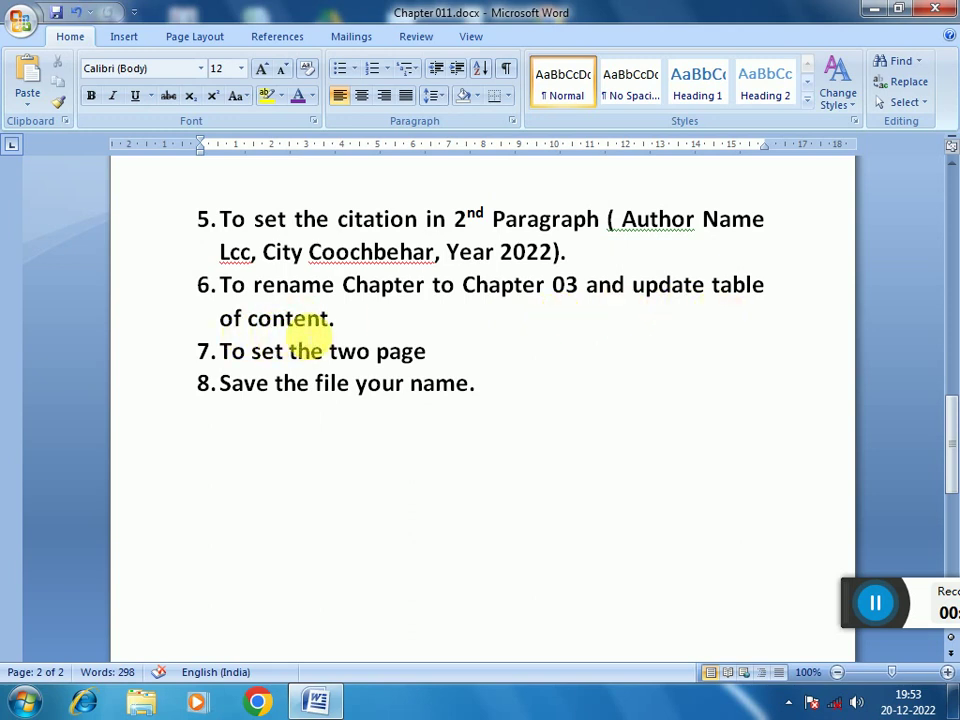
{"action": "scroll", "coordinate": [285, 534], "scroll_direction": "up", "scroll_amount": 10}
{"action": "scroll", "coordinate": [276, 531], "scroll_direction": "up", "scroll_amount": 10}
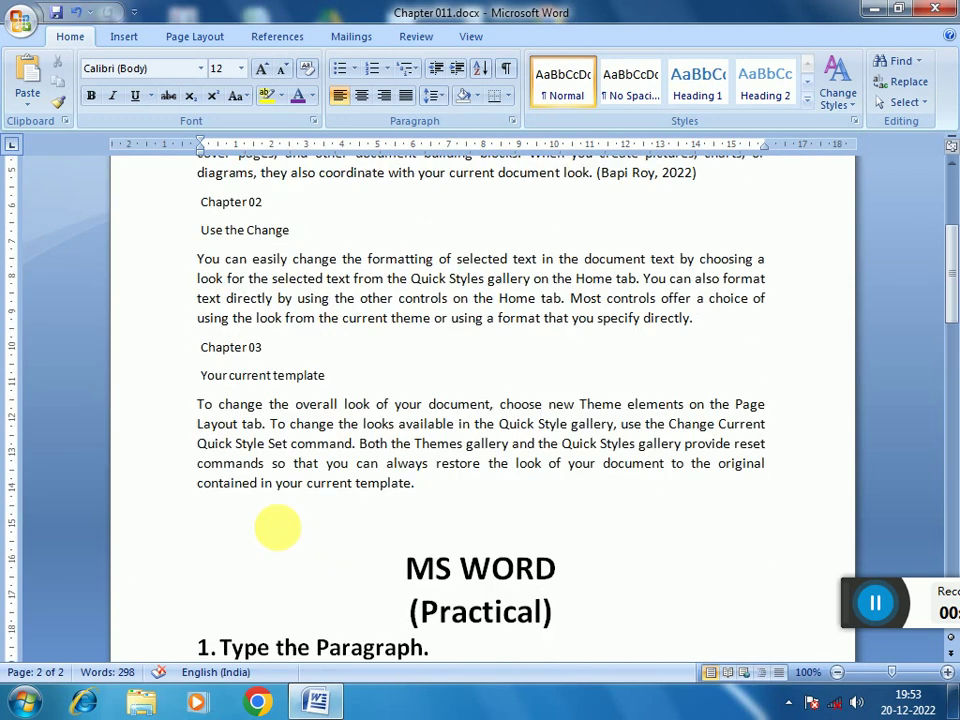
{"action": "scroll", "coordinate": [280, 540], "scroll_direction": "up", "scroll_amount": 10}
{"action": "scroll", "coordinate": [295, 520], "scroll_direction": "down", "scroll_amount": 3}
{"action": "scroll", "coordinate": [260, 465], "scroll_direction": "down", "scroll_amount": 2}
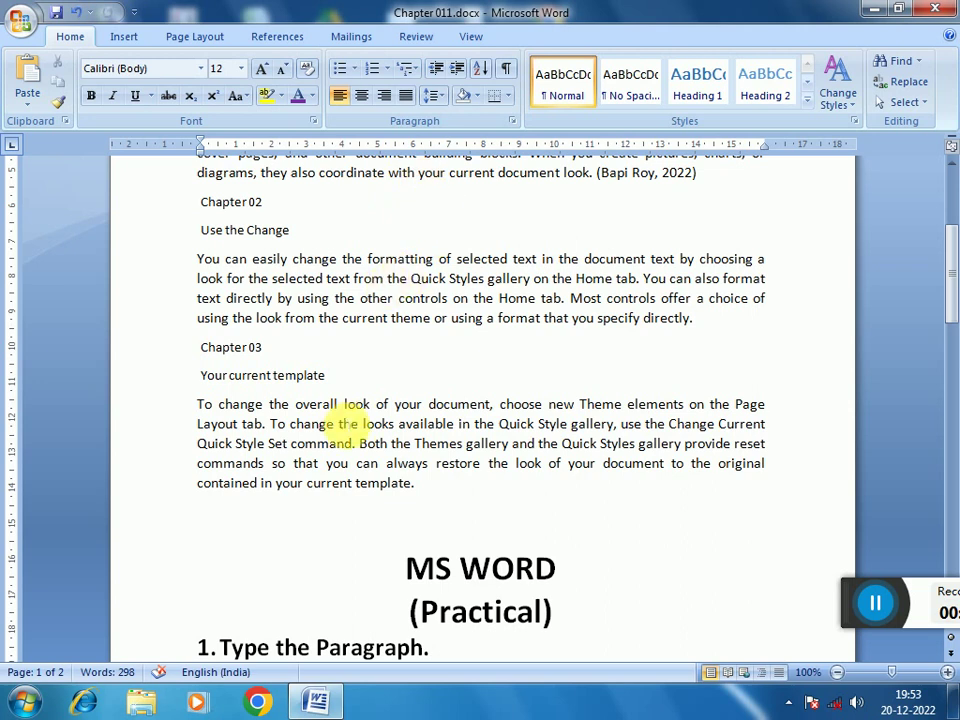
{"action": "scroll", "coordinate": [343, 424], "scroll_direction": "up", "scroll_amount": 5}
{"action": "scroll", "coordinate": [420, 320], "scroll_direction": "down", "scroll_amount": 3}
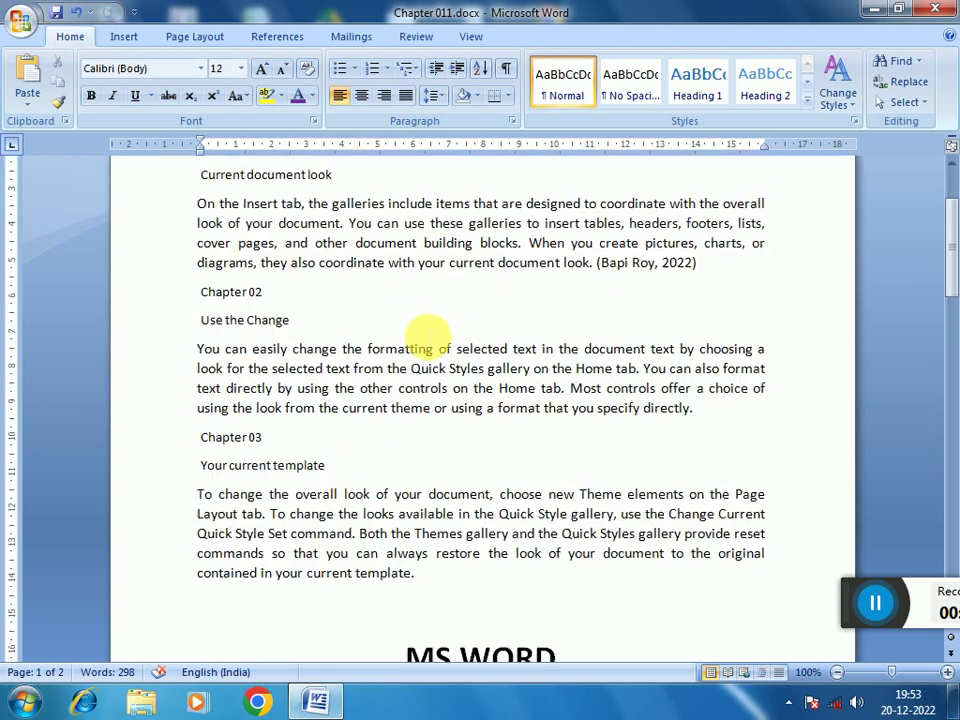
{"action": "scroll", "coordinate": [185, 415], "scroll_direction": "down", "scroll_amount": 1}
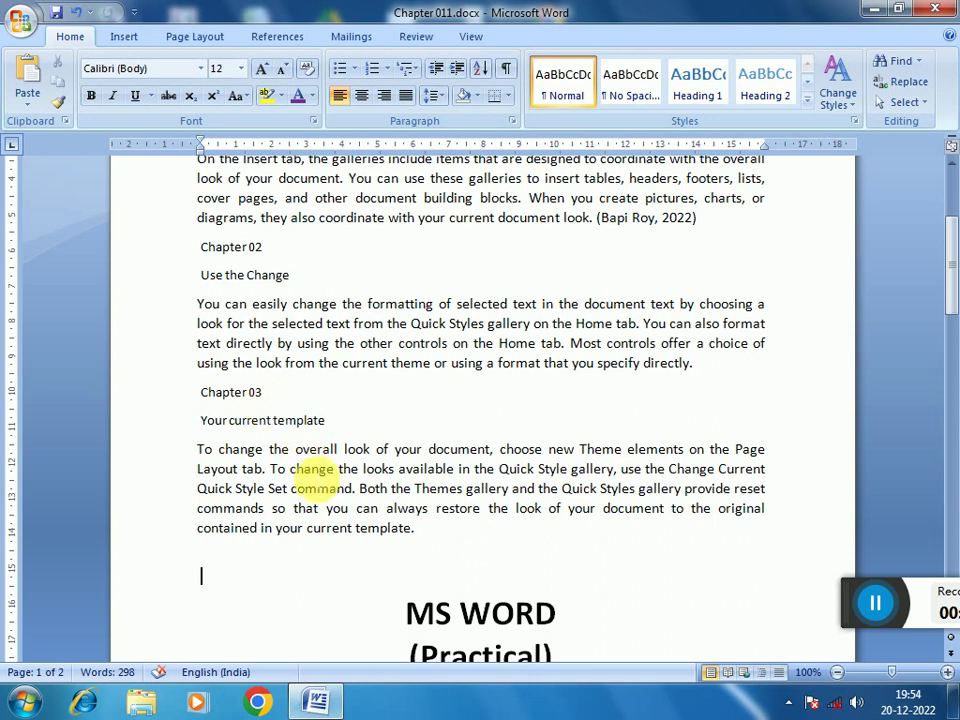
{"action": "scroll", "coordinate": [316, 478], "scroll_direction": "up", "scroll_amount": 3}
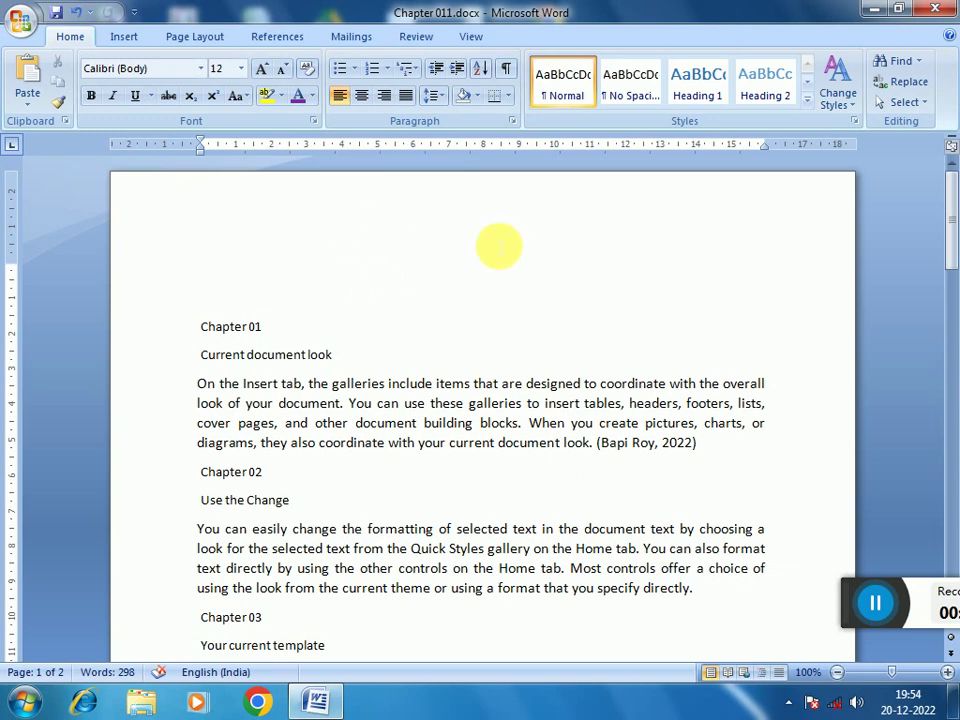
{"action": "scroll", "coordinate": [500, 445], "scroll_direction": "down", "scroll_amount": 4}
{"action": "scroll", "coordinate": [500, 445], "scroll_direction": "down", "scroll_amount": 5}
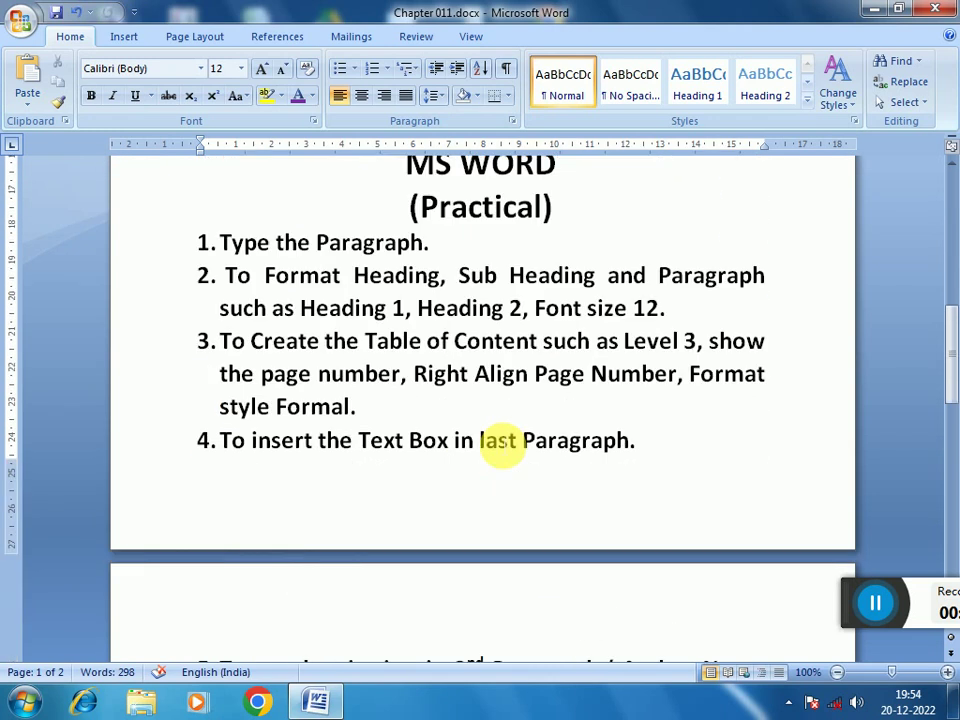
{"action": "scroll", "coordinate": [497, 443], "scroll_direction": "down", "scroll_amount": 2}
{"action": "scroll", "coordinate": [450, 430], "scroll_direction": "down", "scroll_amount": 2}
{"action": "scroll", "coordinate": [400, 418], "scroll_direction": "down", "scroll_amount": 1}
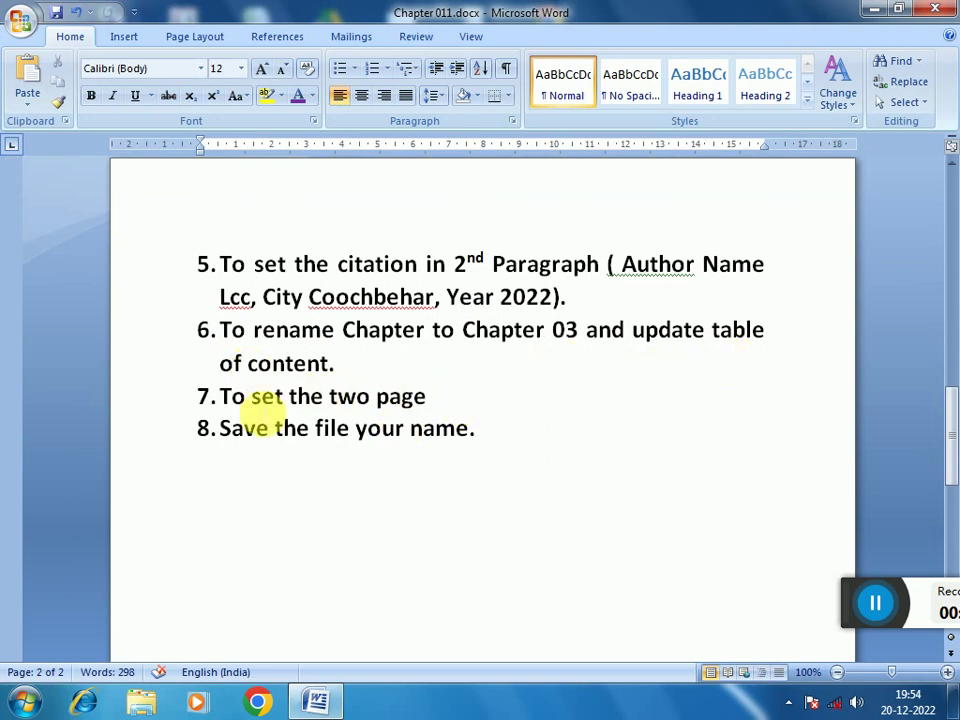
{"action": "scroll", "coordinate": [433, 495], "scroll_direction": "up", "scroll_amount": 5}
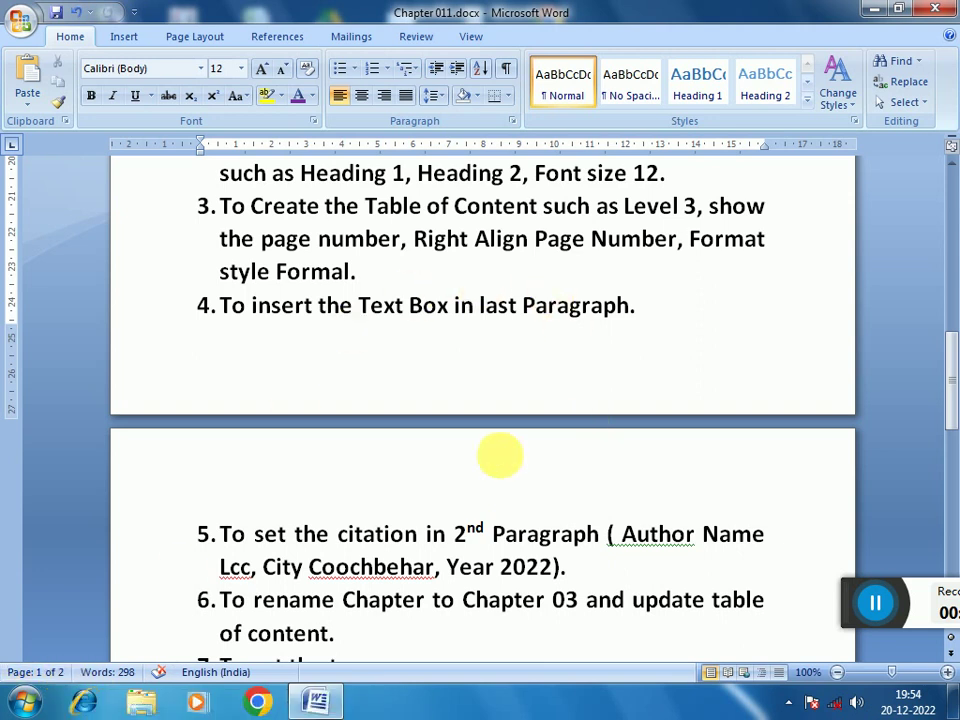
{"action": "scroll", "coordinate": [455, 463], "scroll_direction": "up", "scroll_amount": 1}
{"action": "scroll", "coordinate": [452, 461], "scroll_direction": "up", "scroll_amount": 2}
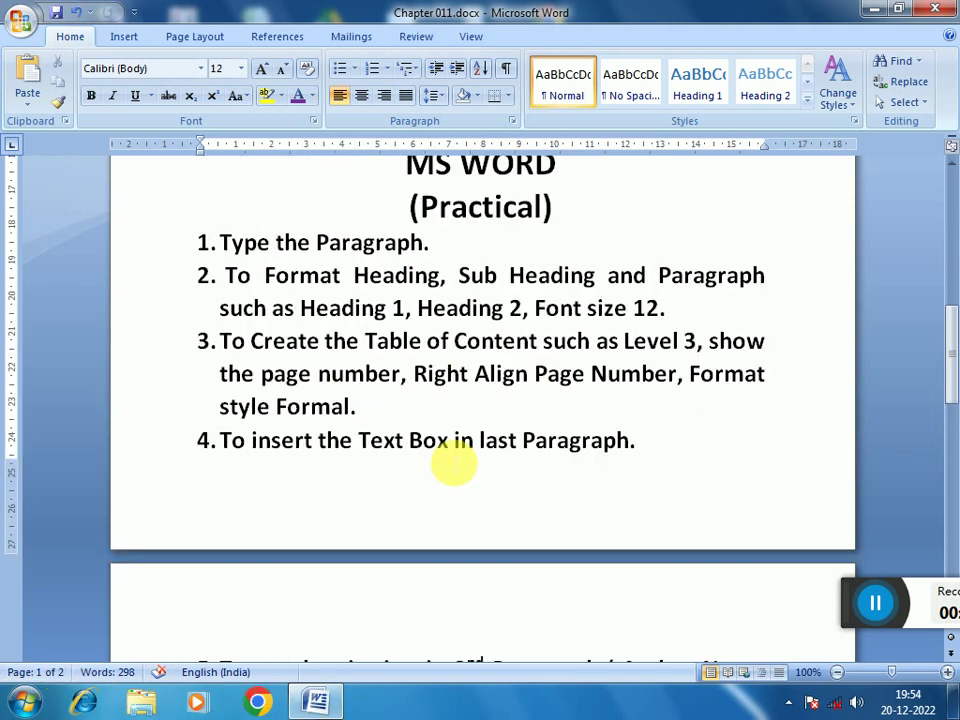
{"action": "scroll", "coordinate": [452, 461], "scroll_direction": "down", "scroll_amount": 9}
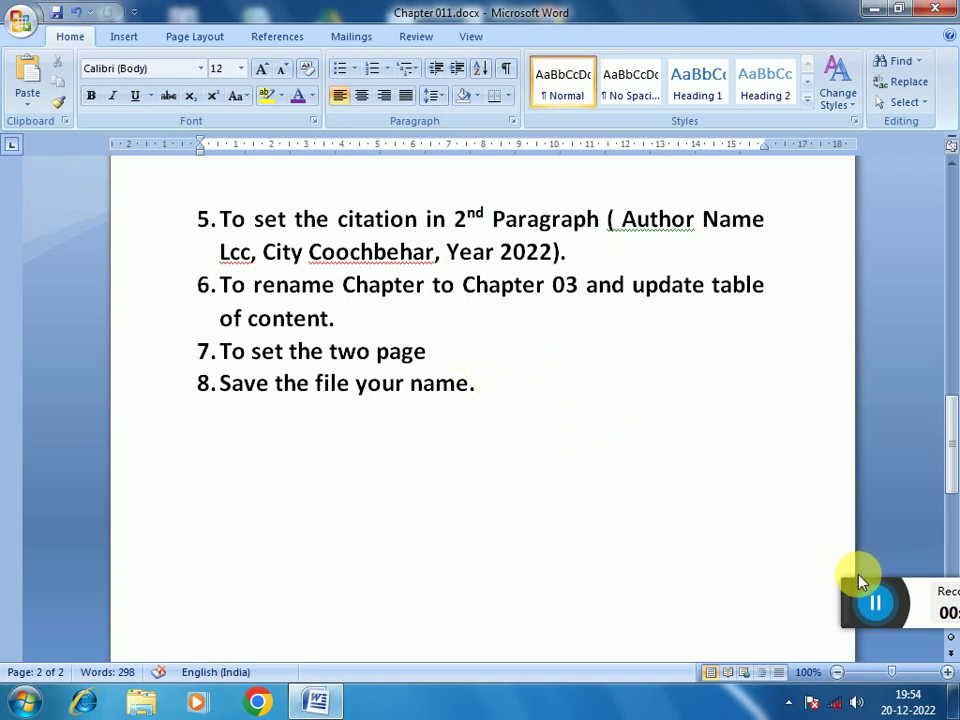
{"action": "left_click_drag", "start_coordinate": [860, 594], "coordinate": [828, 594]}
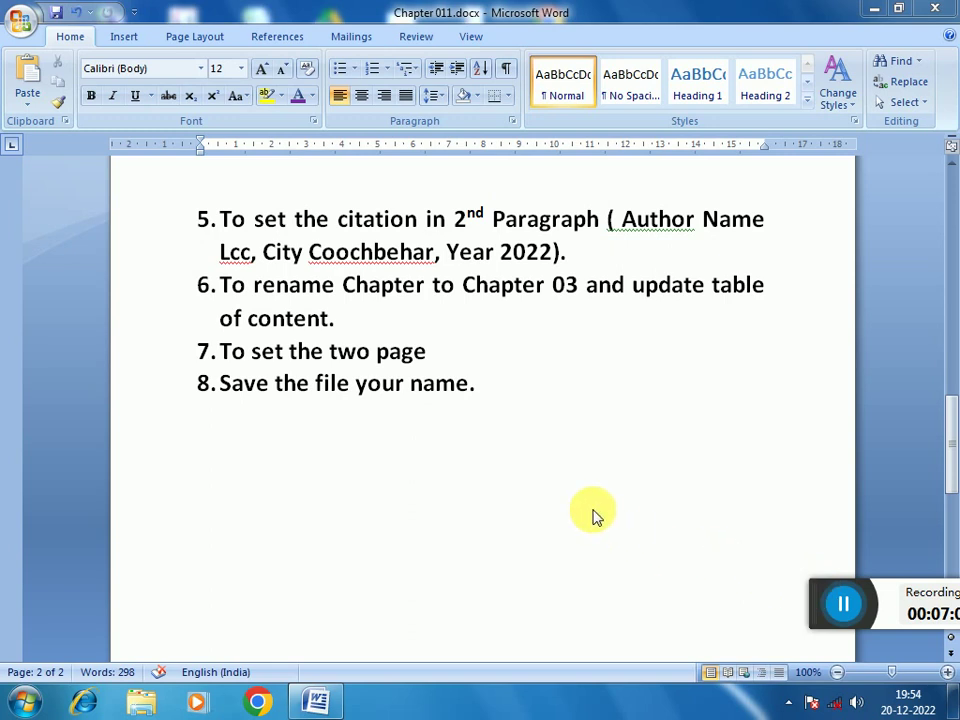
{"action": "scroll", "coordinate": [557, 446], "scroll_direction": "up", "scroll_amount": 8}
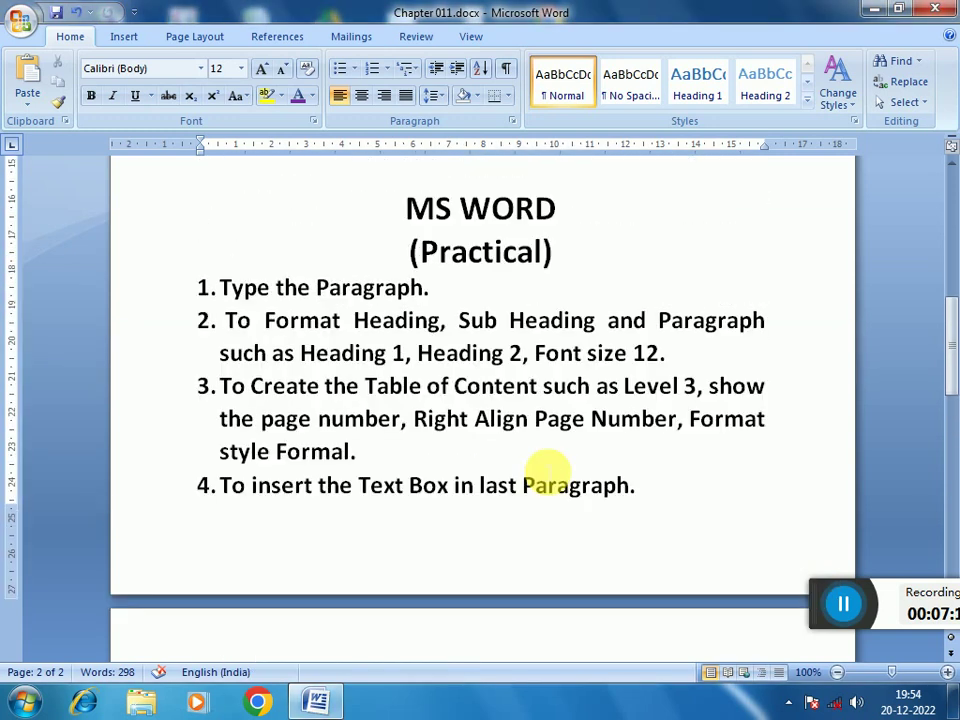
{"action": "scroll", "coordinate": [395, 385], "scroll_direction": "up", "scroll_amount": 4}
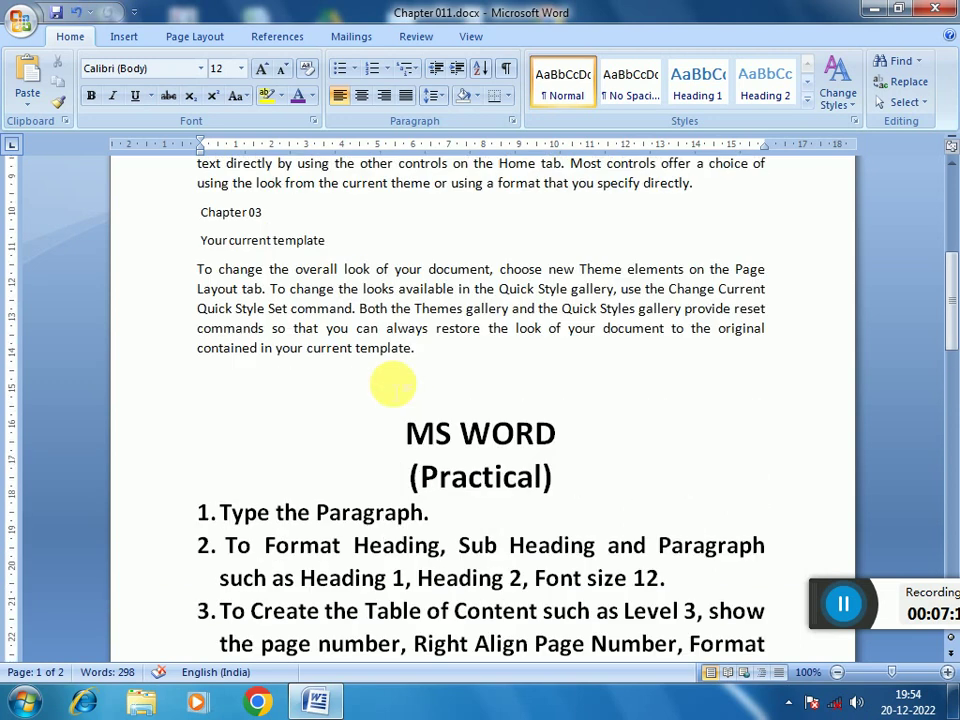
{"action": "scroll", "coordinate": [393, 384], "scroll_direction": "up", "scroll_amount": 7}
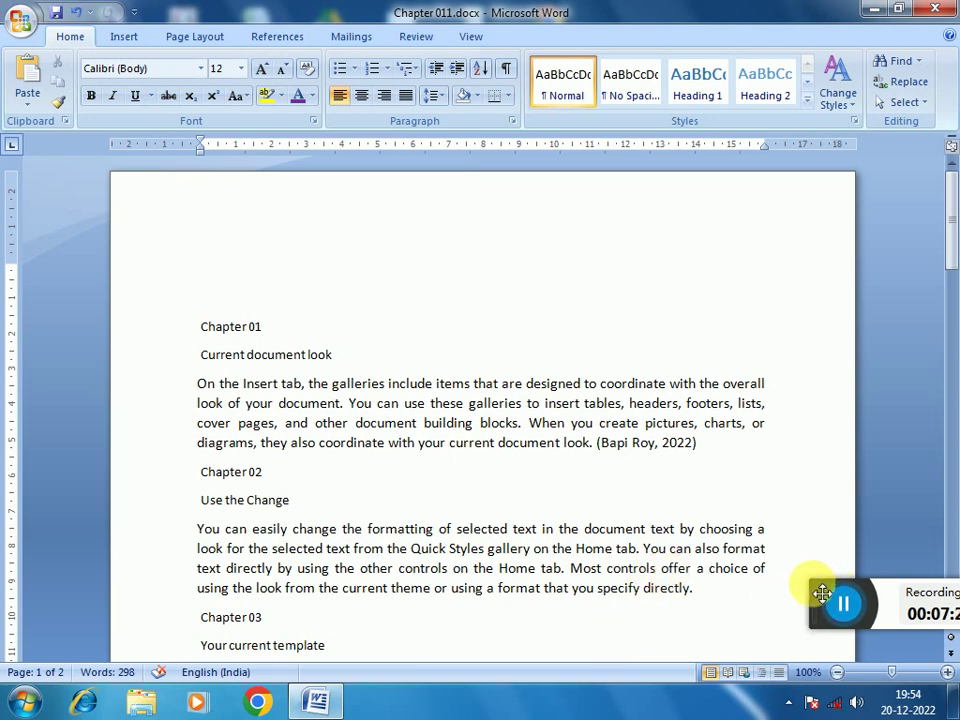
{"action": "left_click_drag", "start_coordinate": [822, 593], "coordinate": [800, 599]}
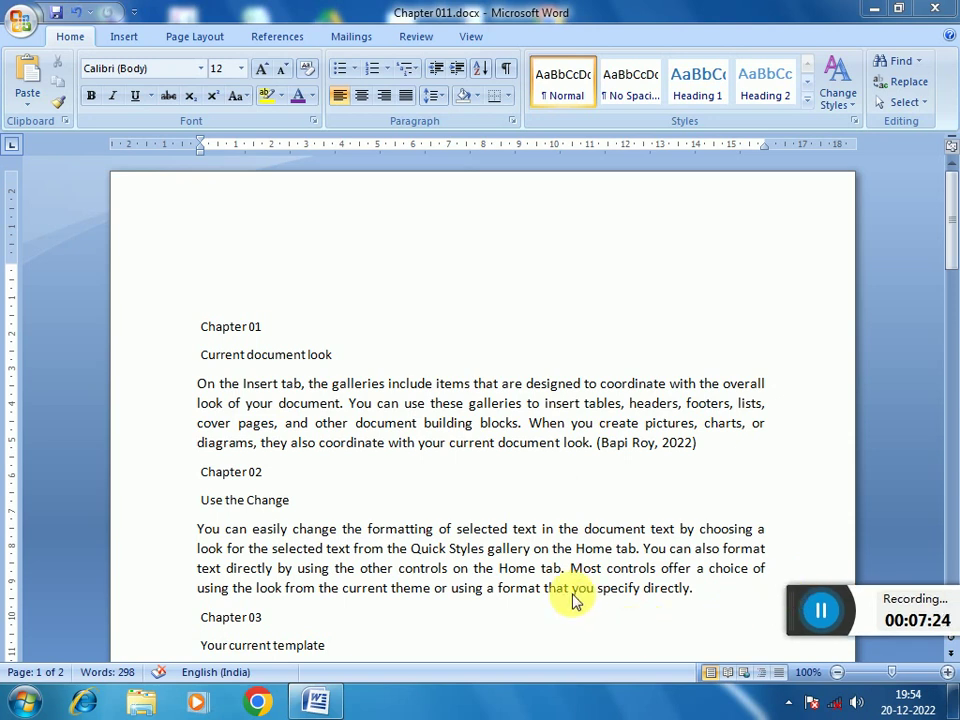
{"action": "scroll", "coordinate": [613, 566], "scroll_direction": "down", "scroll_amount": 7}
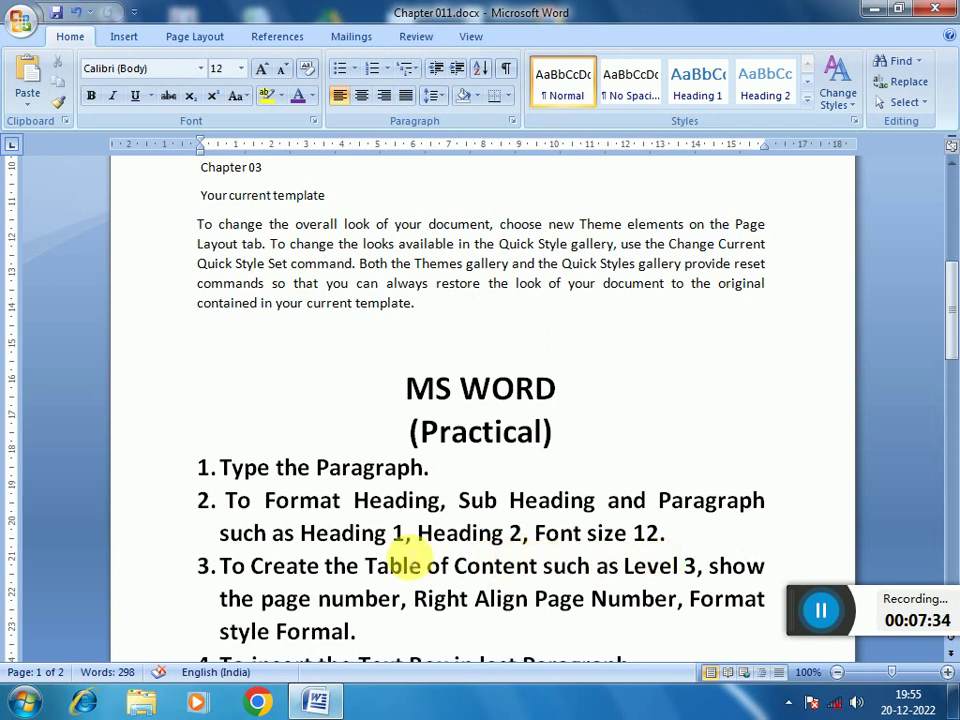
{"action": "scroll", "coordinate": [400, 560], "scroll_direction": "up", "scroll_amount": 5}
{"action": "scroll", "coordinate": [407, 555], "scroll_direction": "up", "scroll_amount": 2}
- Style the Chapter 01, Chapter 02 and Chapter 03 lines as Heading 1 (Calibri Light, 14 pt)
{"action": "left_click", "coordinate": [196, 240]}
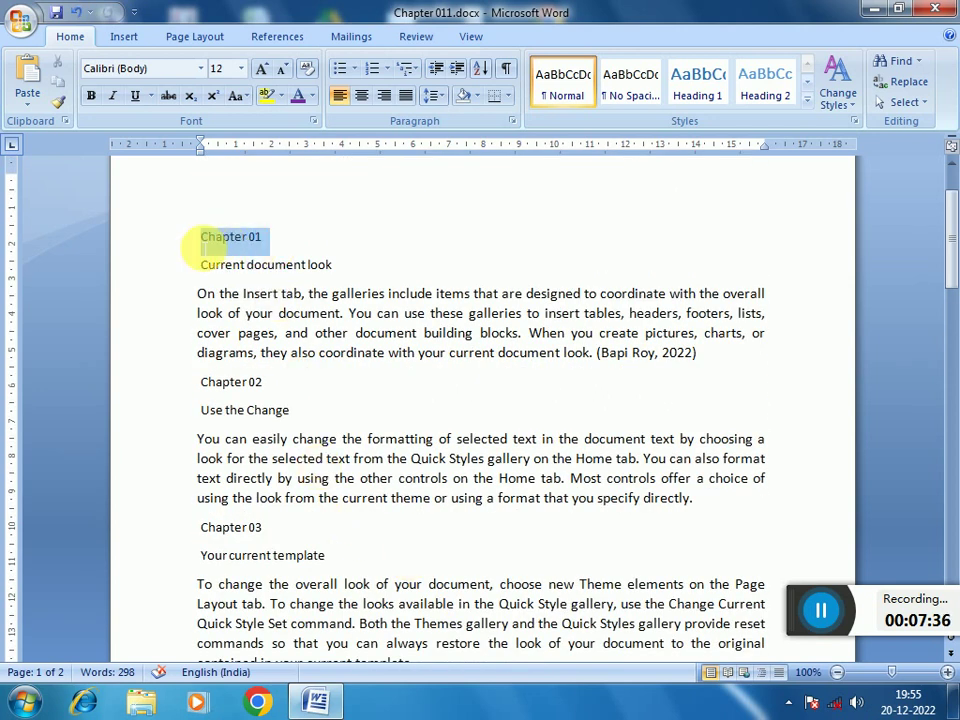
{"action": "left_click", "coordinate": [630, 90]}
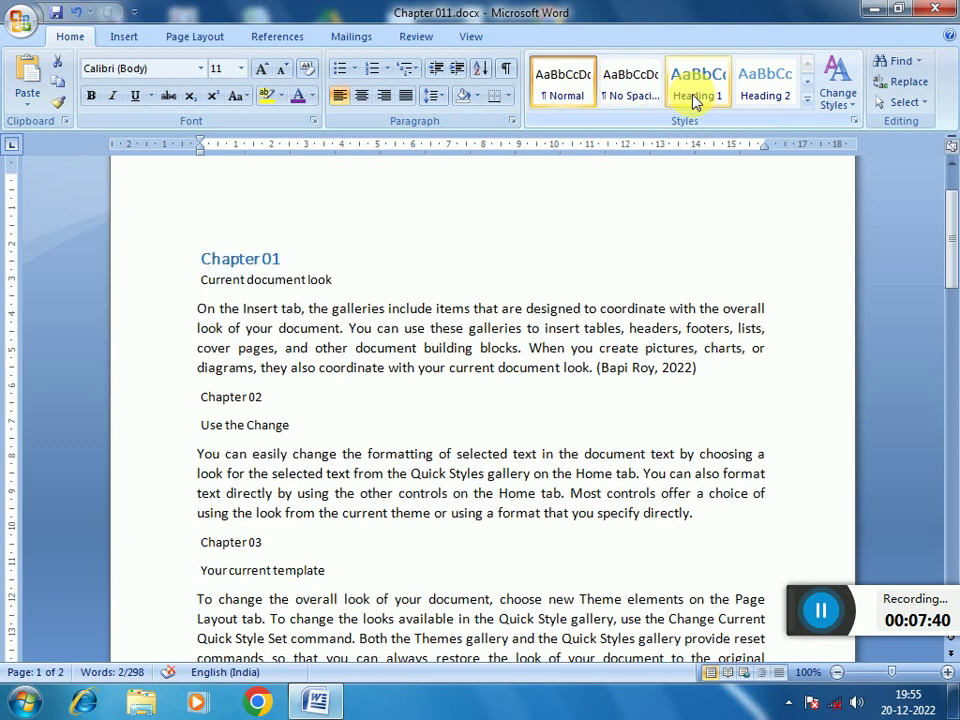
{"action": "left_click", "coordinate": [705, 95]}
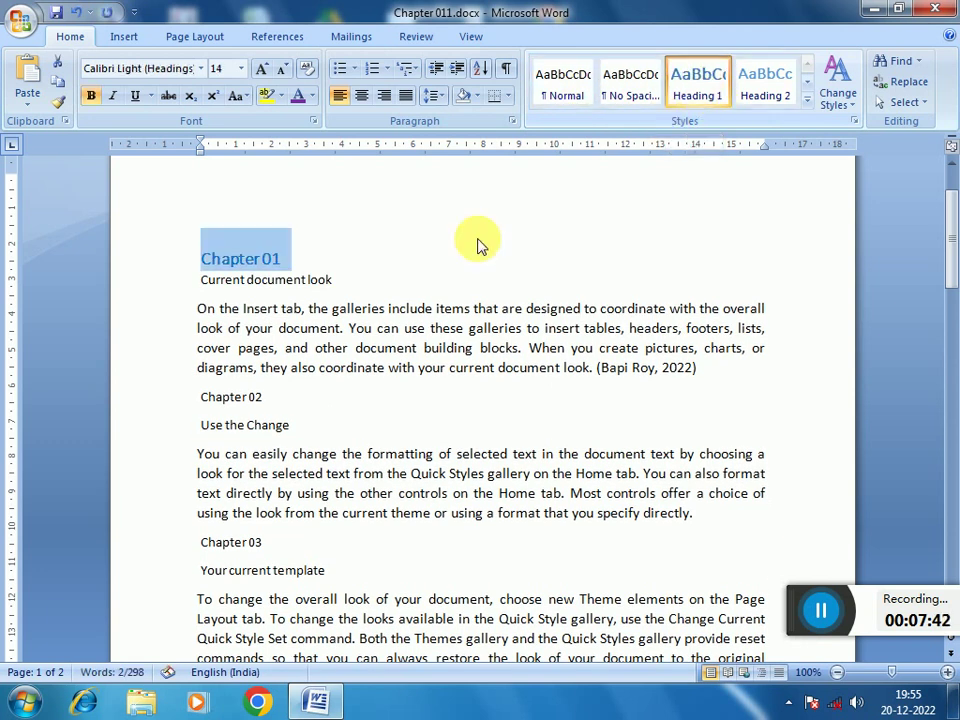
{"action": "left_click_drag", "start_coordinate": [264, 398], "coordinate": [201, 400]}
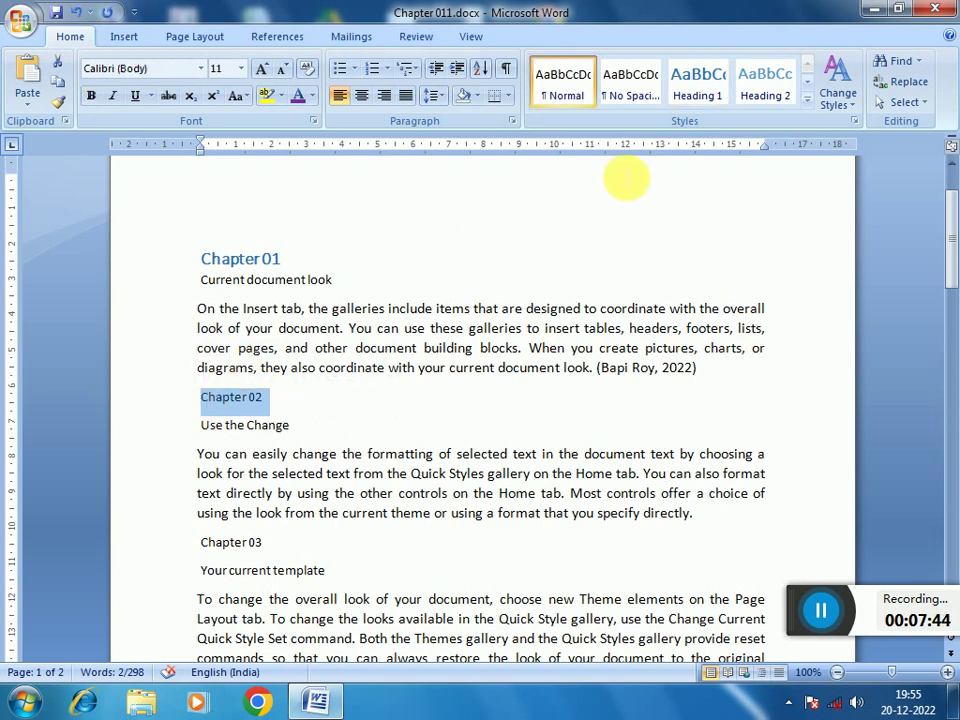
{"action": "left_click", "coordinate": [697, 98]}
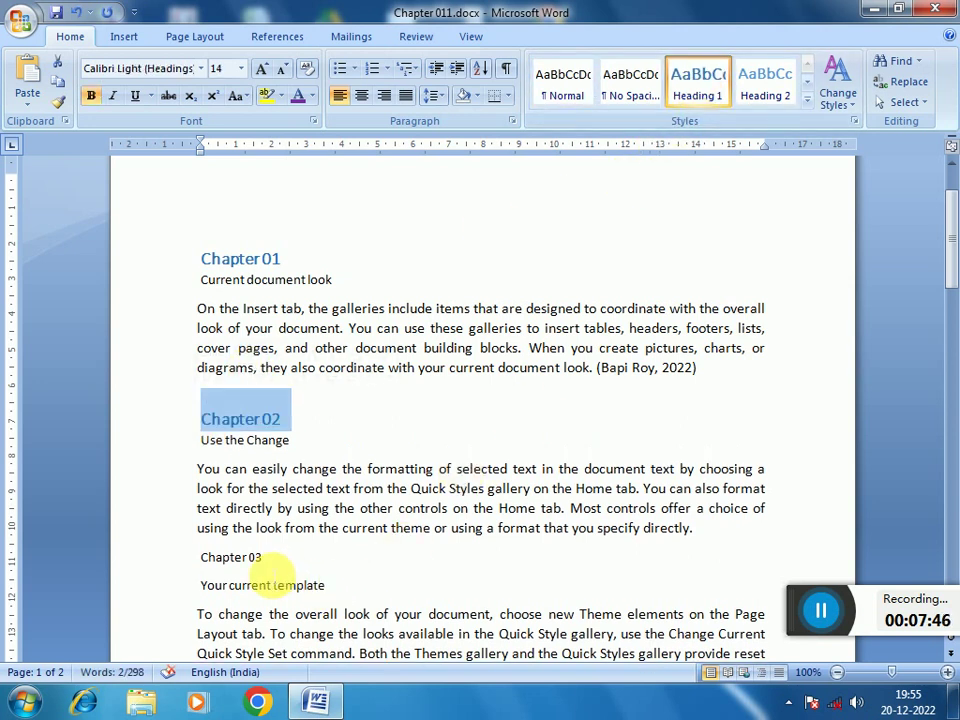
{"action": "left_click_drag", "start_coordinate": [264, 557], "coordinate": [201, 558]}
{"action": "left_click", "coordinate": [703, 90]}
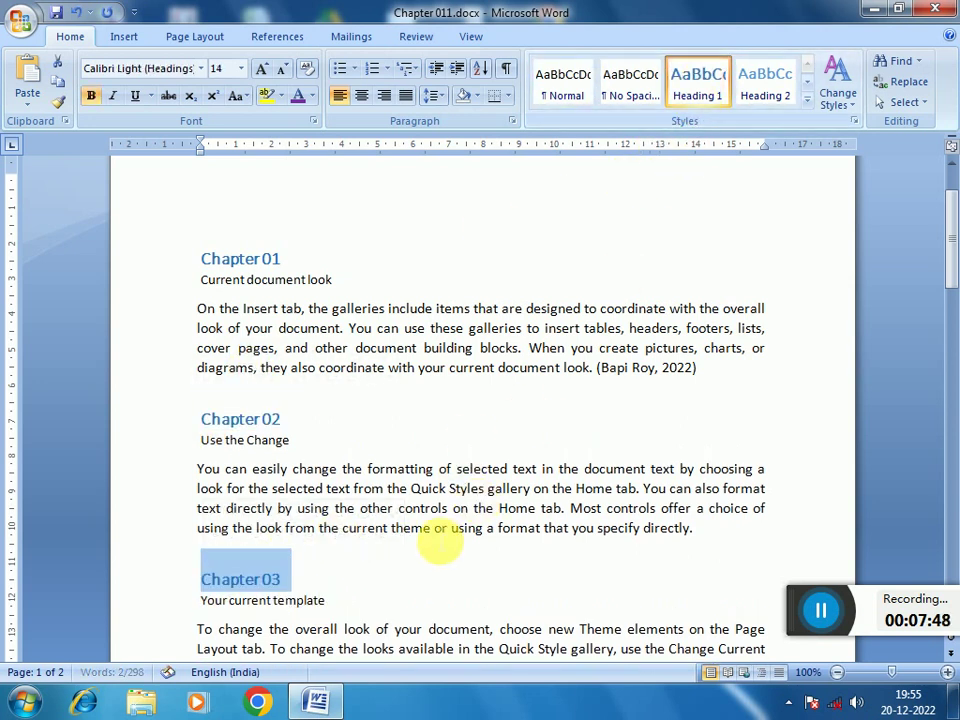
{"action": "scroll", "coordinate": [407, 553], "scroll_direction": "down", "scroll_amount": 3}
{"action": "scroll", "coordinate": [395, 500], "scroll_direction": "up", "scroll_amount": 3}
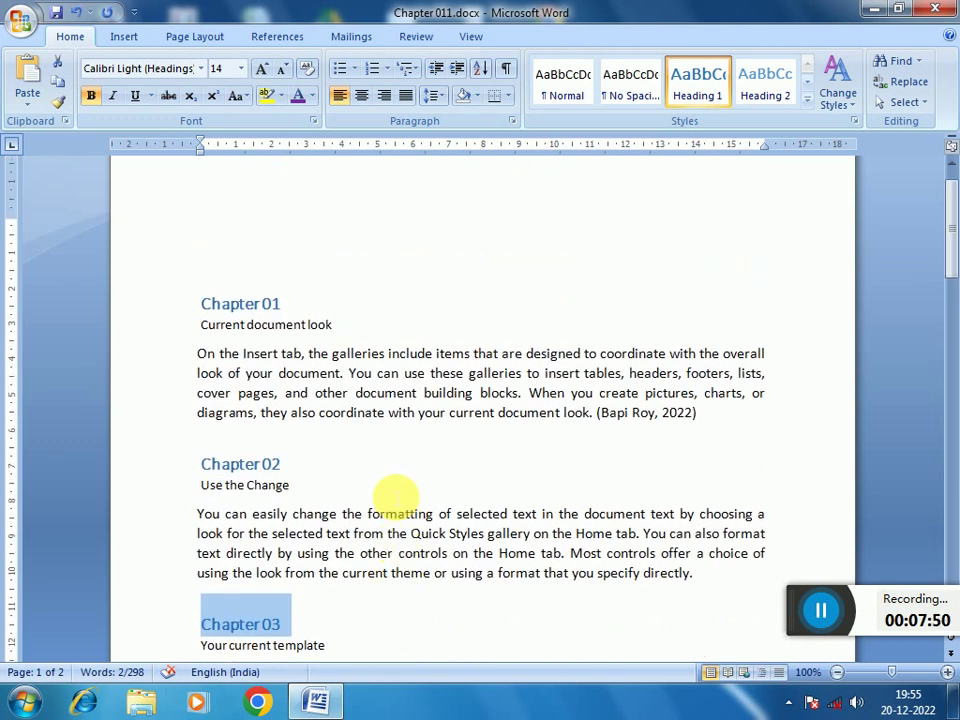
{"action": "scroll", "coordinate": [476, 495], "scroll_direction": "down", "scroll_amount": 4}
{"action": "scroll", "coordinate": [476, 502], "scroll_direction": "down", "scroll_amount": 3}
{"action": "scroll", "coordinate": [477, 500], "scroll_direction": "down", "scroll_amount": 1}
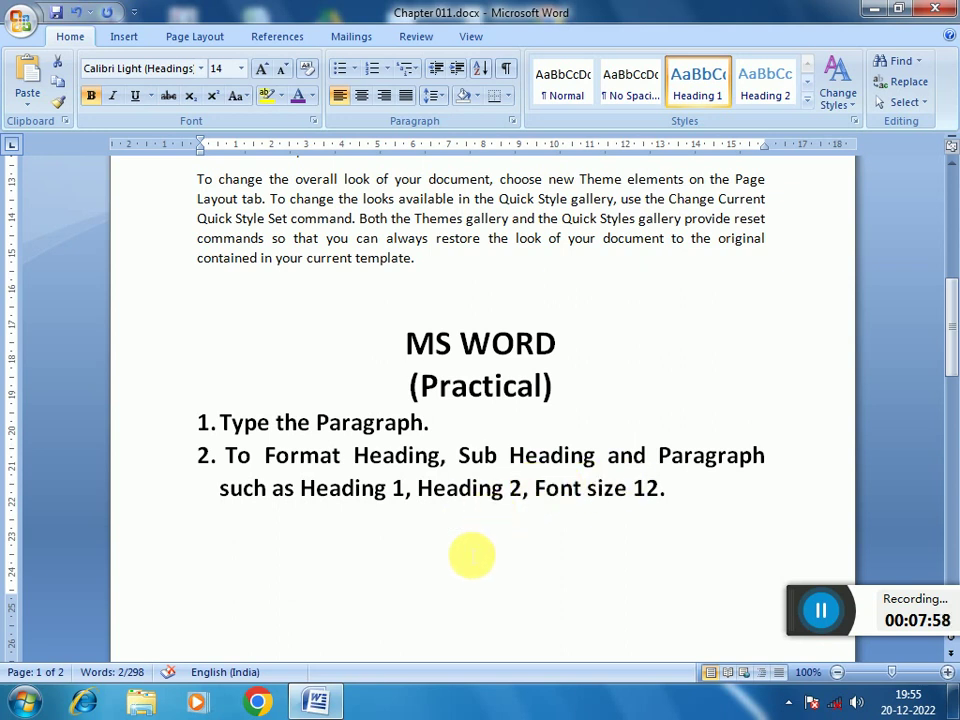
- Apply Heading 2 to the 'Current document look' and 'Use the Change' subheadings
{"action": "scroll", "coordinate": [465, 555], "scroll_direction": "up", "scroll_amount": 3}
{"action": "scroll", "coordinate": [461, 540], "scroll_direction": "up", "scroll_amount": 1}
{"action": "scroll", "coordinate": [430, 510], "scroll_direction": "up", "scroll_amount": 5}
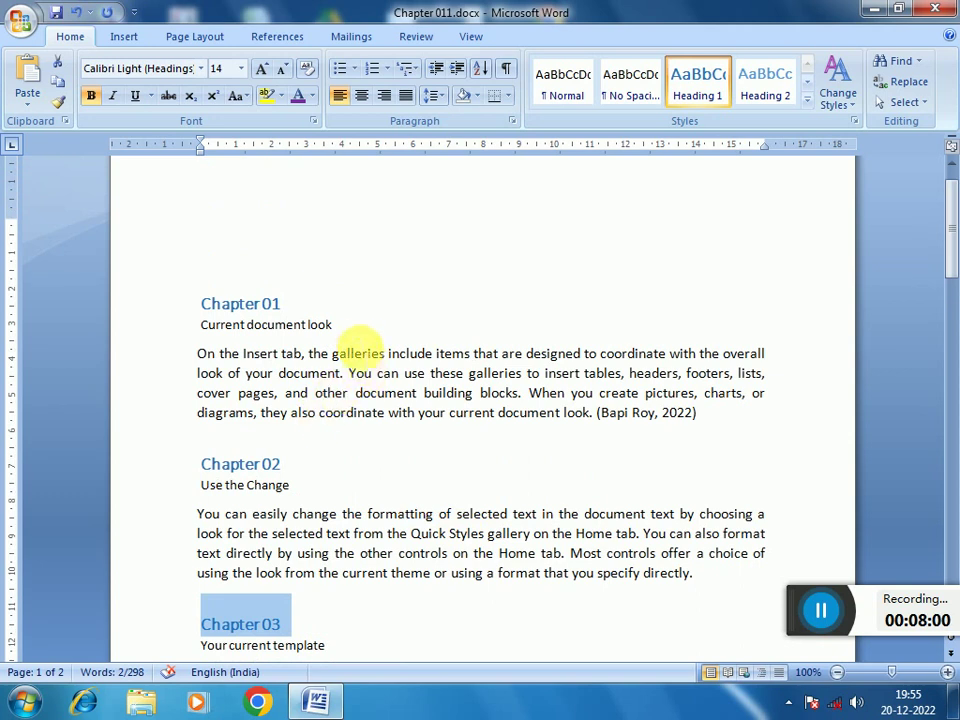
{"action": "left_click_drag", "start_coordinate": [333, 325], "coordinate": [200, 336]}
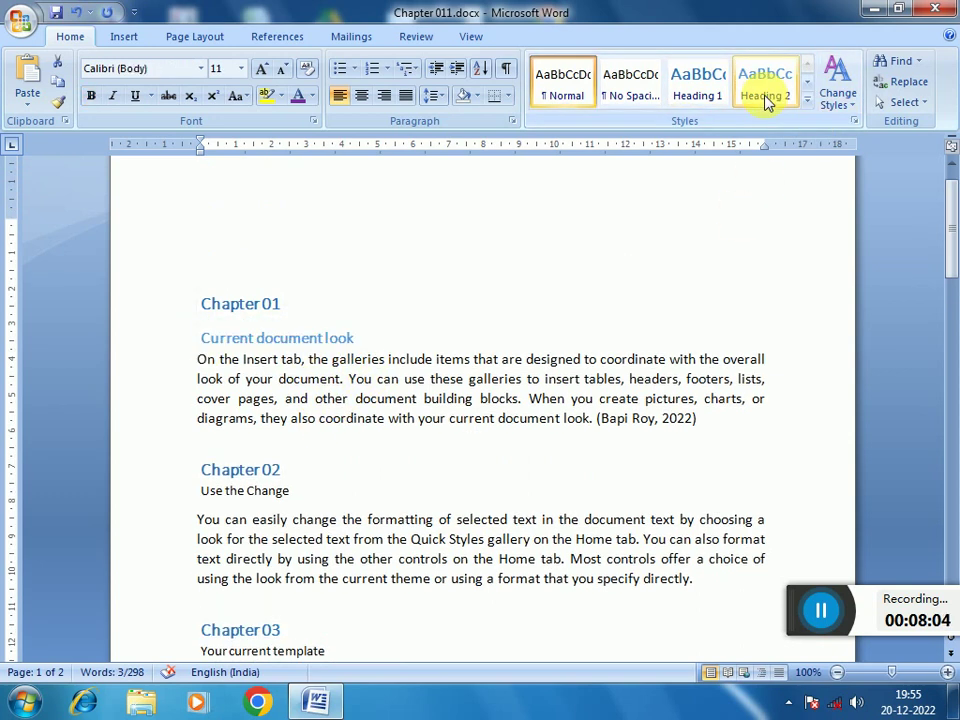
{"action": "left_click", "coordinate": [765, 97]}
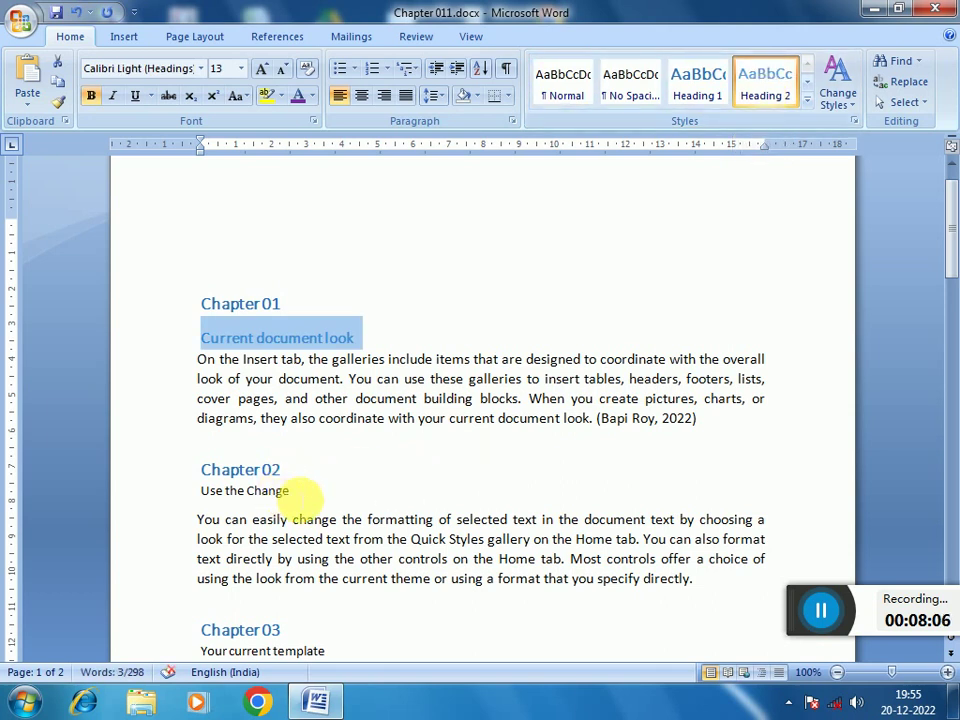
{"action": "left_click_drag", "start_coordinate": [305, 492], "coordinate": [225, 505]}
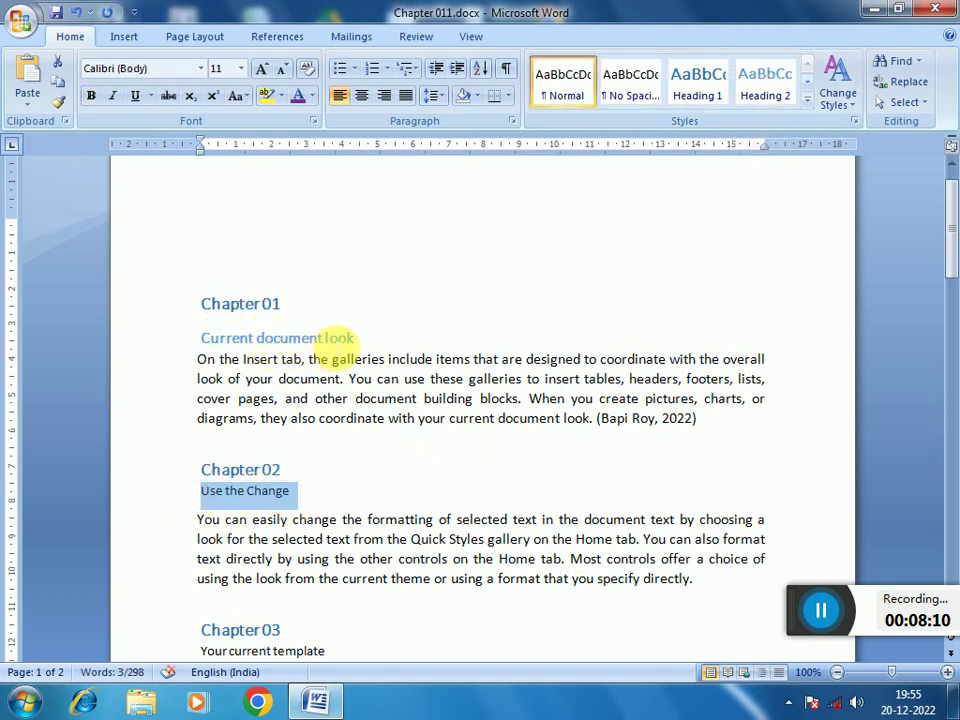
{"action": "left_click", "coordinate": [763, 94]}
- Apply Heading 2 to 'Your current template', then return to the body paragraph
{"action": "scroll", "coordinate": [458, 598], "scroll_direction": "down", "scroll_amount": 2}
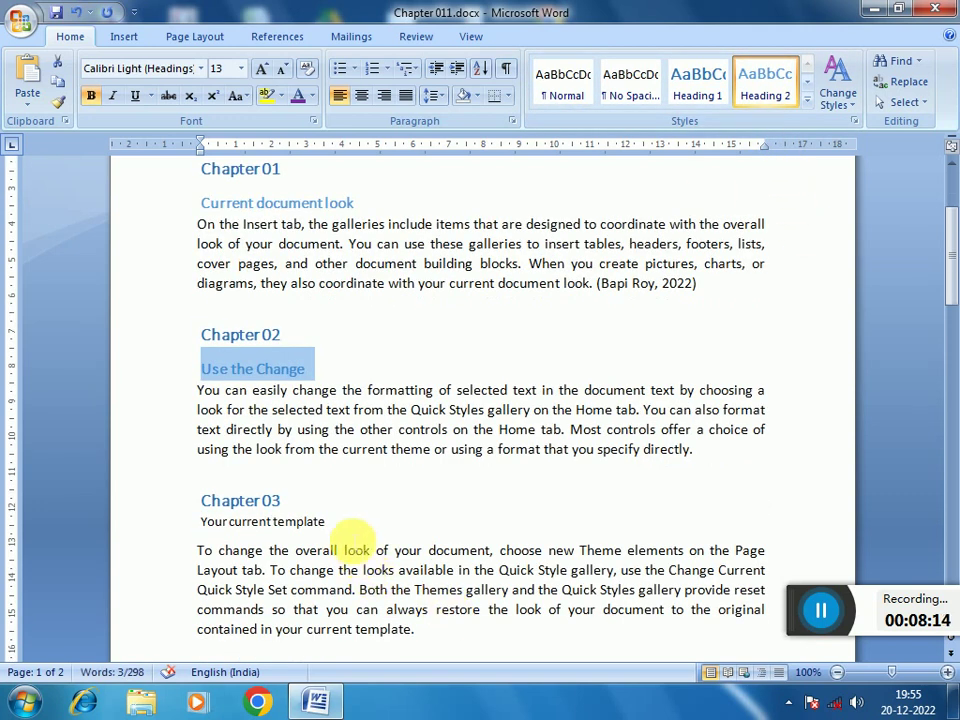
{"action": "left_click_drag", "start_coordinate": [326, 522], "coordinate": [201, 522]}
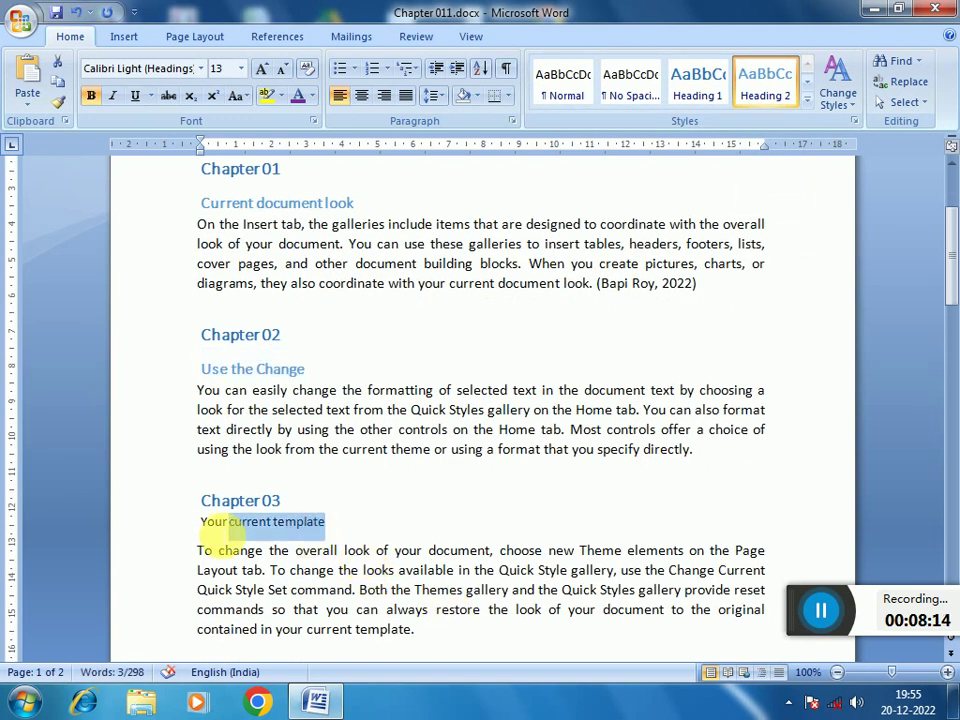
{"action": "left_click", "coordinate": [765, 86]}
{"action": "scroll", "coordinate": [568, 505], "scroll_direction": "down", "scroll_amount": 1}
{"action": "scroll", "coordinate": [568, 507], "scroll_direction": "down", "scroll_amount": 4}
{"action": "scroll", "coordinate": [570, 525], "scroll_direction": "down", "scroll_amount": 3}
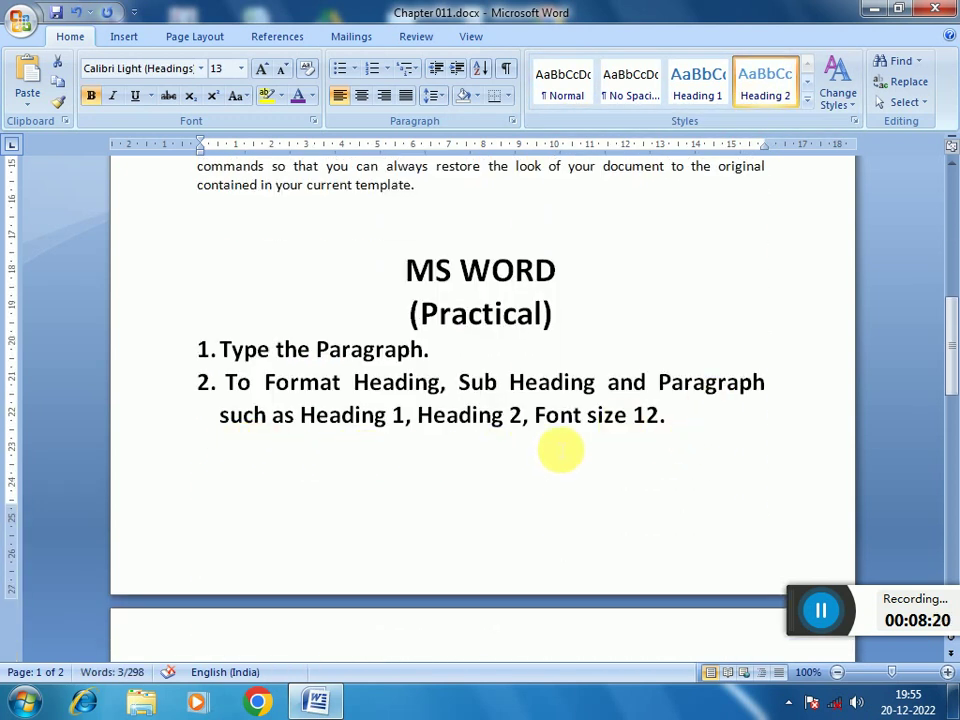
{"action": "scroll", "coordinate": [425, 560], "scroll_direction": "up", "scroll_amount": 4}
{"action": "scroll", "coordinate": [439, 430], "scroll_direction": "up", "scroll_amount": 2}
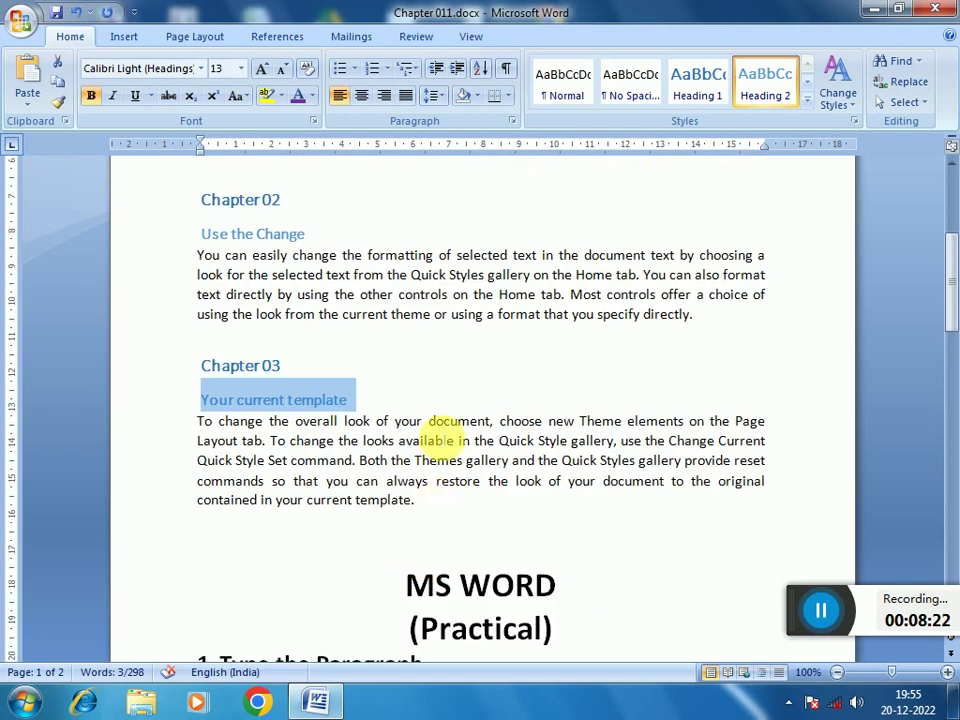
{"action": "scroll", "coordinate": [343, 520], "scroll_direction": "up", "scroll_amount": 4}
{"action": "left_click", "coordinate": [338, 419]}
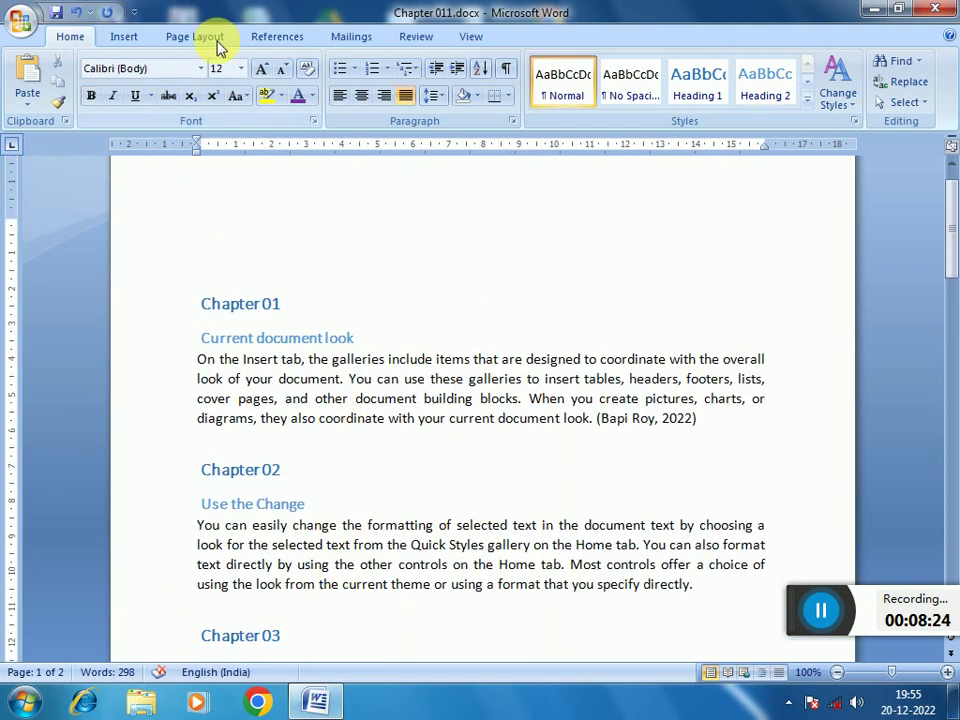
{"action": "left_click_drag", "start_coordinate": [697, 420], "coordinate": [195, 358]}
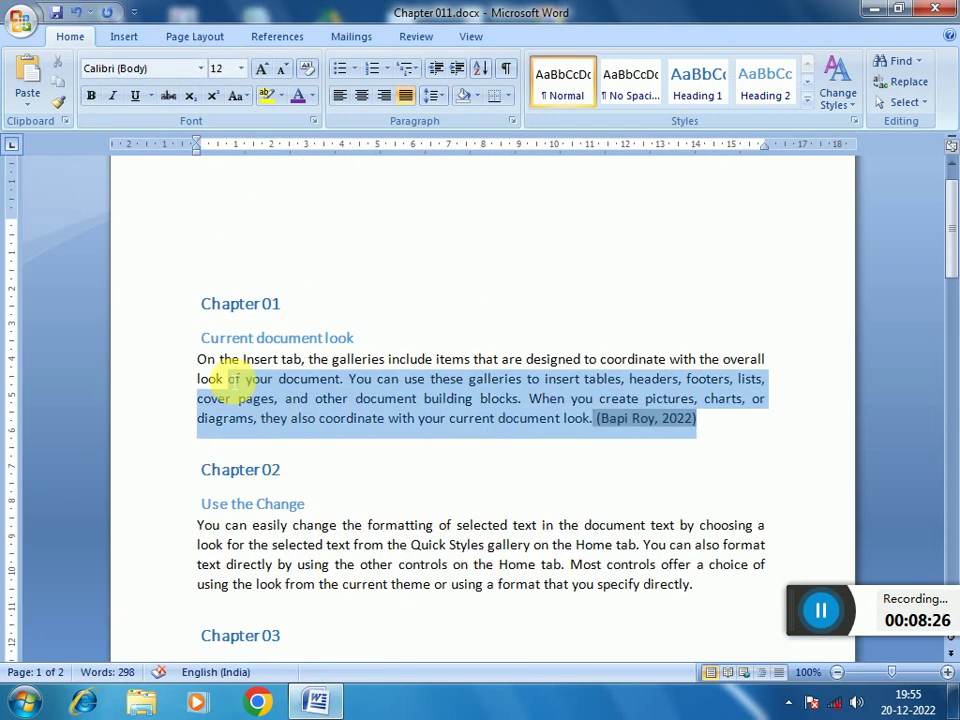
{"action": "left_click", "coordinate": [242, 68]}
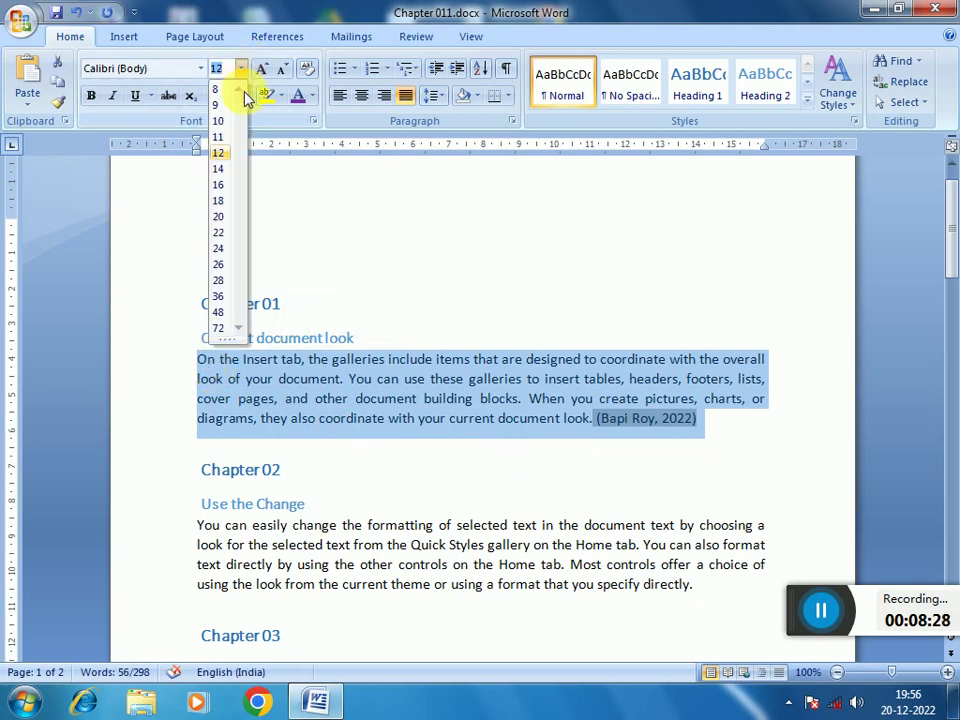
{"action": "left_click", "coordinate": [217, 138]}
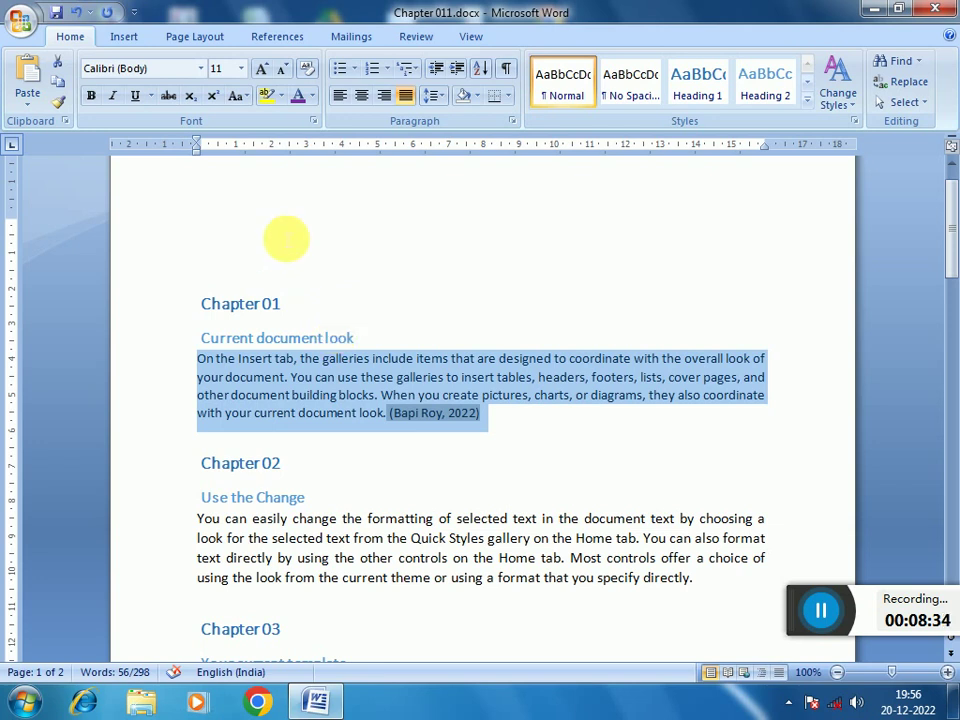
{"action": "key", "text": "ctrl+z"}
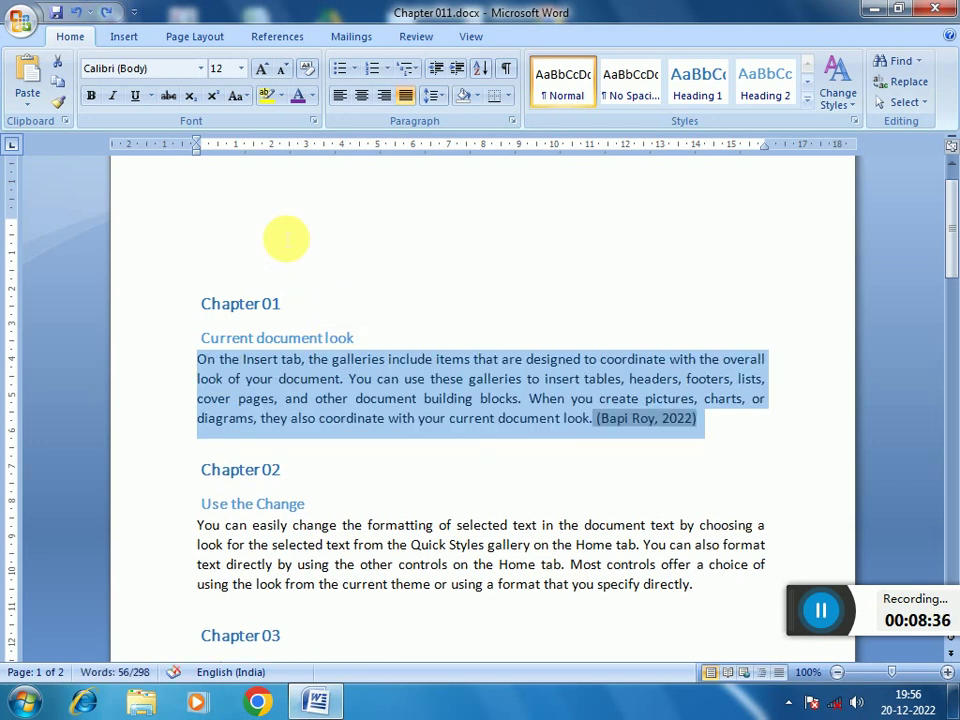
{"action": "left_click", "coordinate": [426, 446]}
{"action": "scroll", "coordinate": [432, 450], "scroll_direction": "down", "scroll_amount": 5}
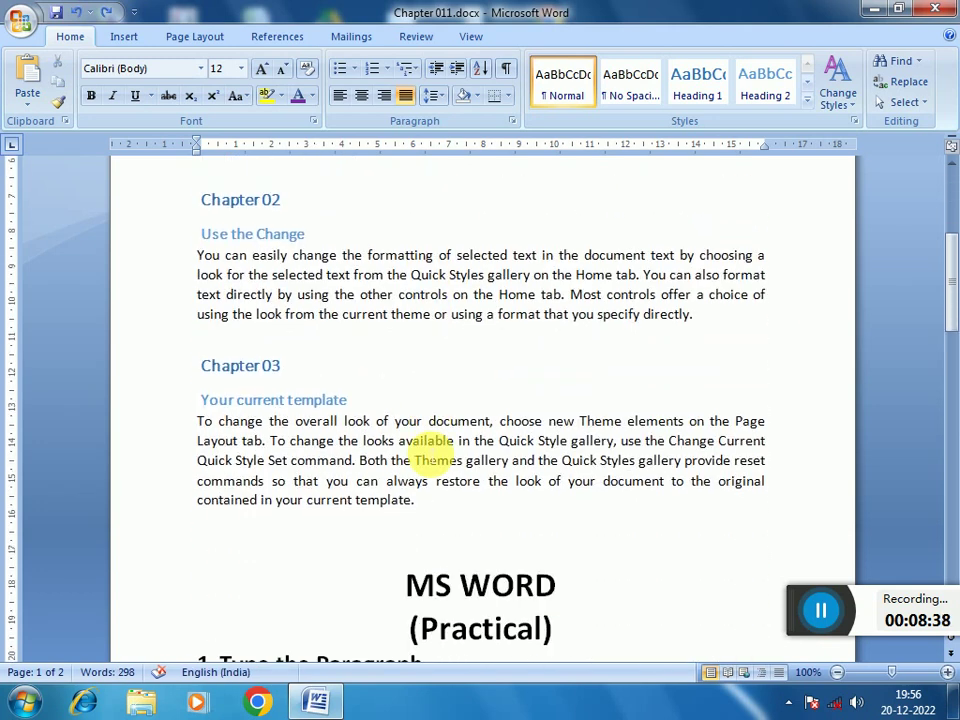
{"action": "scroll", "coordinate": [430, 450], "scroll_direction": "down", "scroll_amount": 3}
{"action": "scroll", "coordinate": [432, 452], "scroll_direction": "up", "scroll_amount": 5}
{"action": "scroll", "coordinate": [432, 452], "scroll_direction": "up", "scroll_amount": 3}
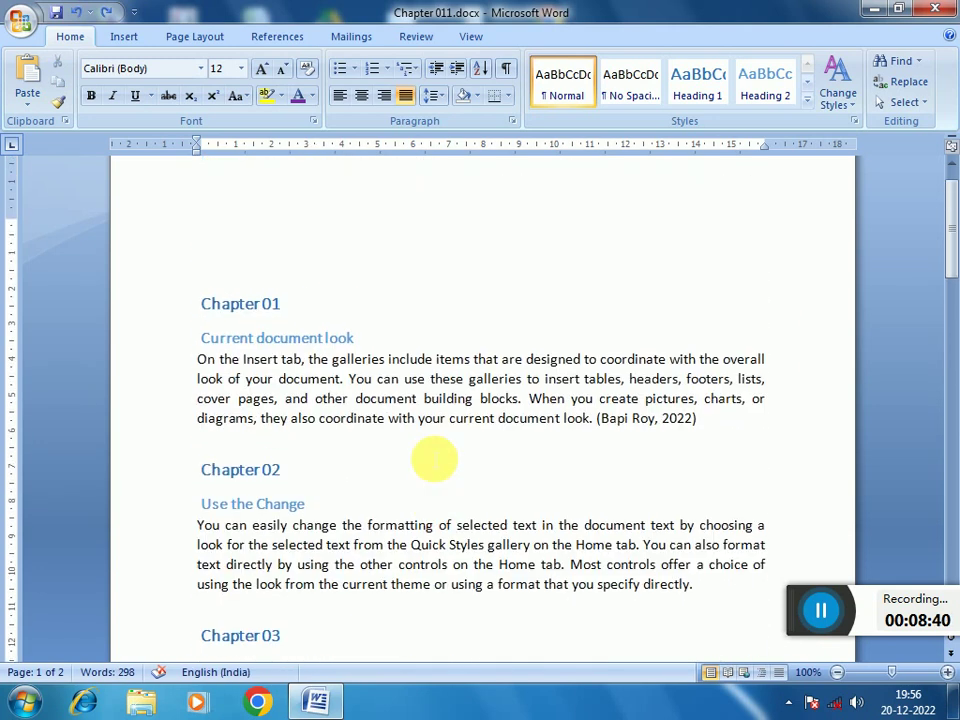
{"action": "scroll", "coordinate": [432, 452], "scroll_direction": "down", "scroll_amount": 5}
{"action": "scroll", "coordinate": [434, 455], "scroll_direction": "down", "scroll_amount": 5}
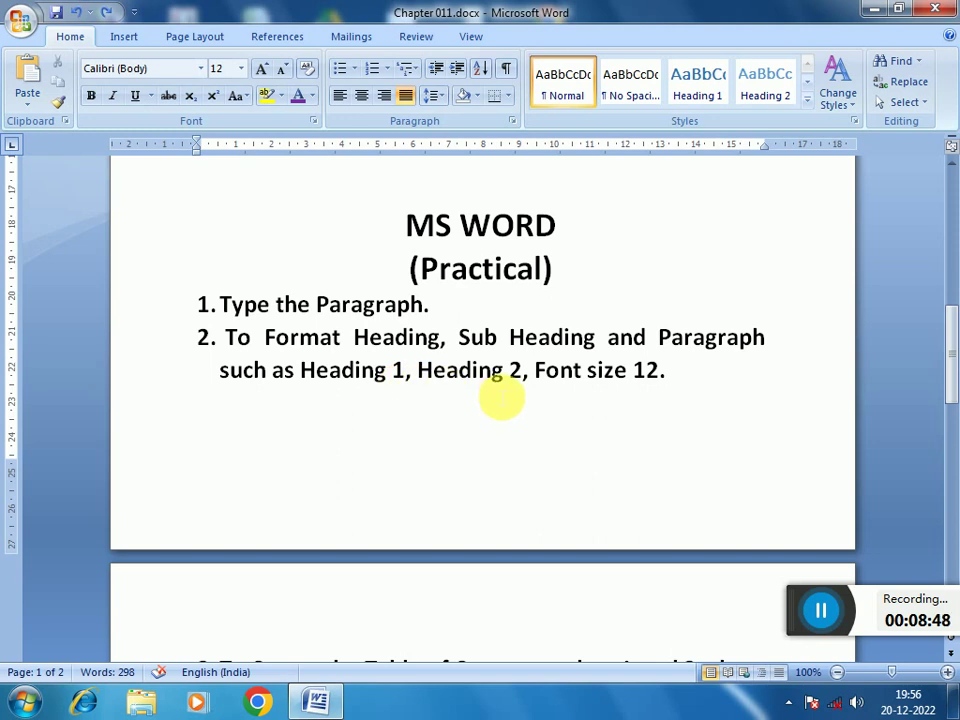
{"action": "scroll", "coordinate": [625, 450], "scroll_direction": "down", "scroll_amount": 3}
{"action": "scroll", "coordinate": [625, 450], "scroll_direction": "down", "scroll_amount": 3}
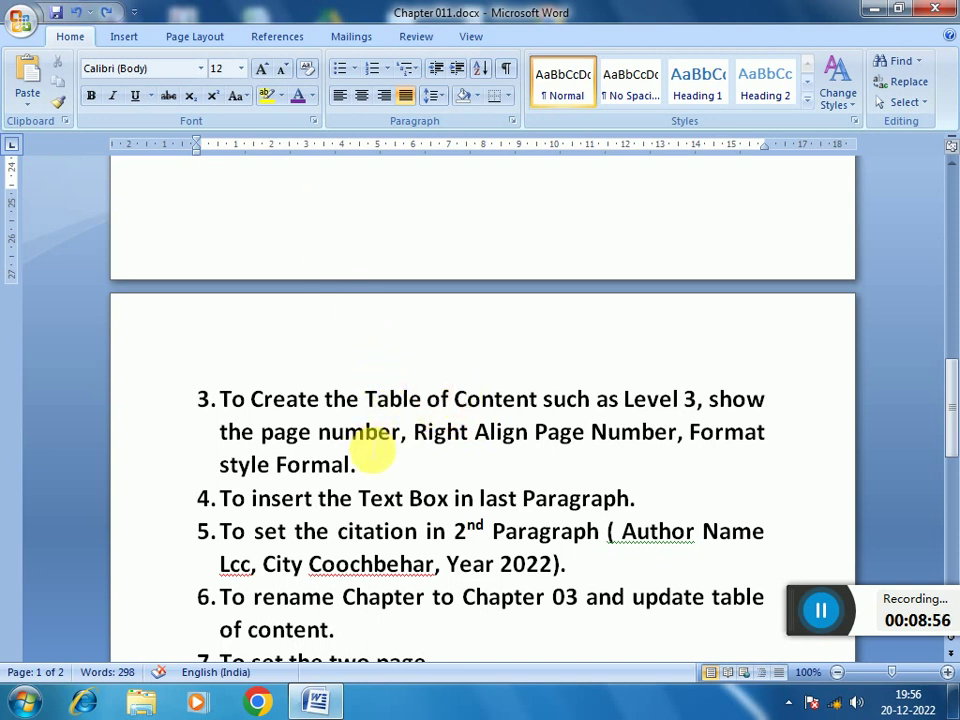
{"action": "scroll", "coordinate": [372, 450], "scroll_direction": "up", "scroll_amount": 3}
{"action": "scroll", "coordinate": [358, 424], "scroll_direction": "down", "scroll_amount": 5}
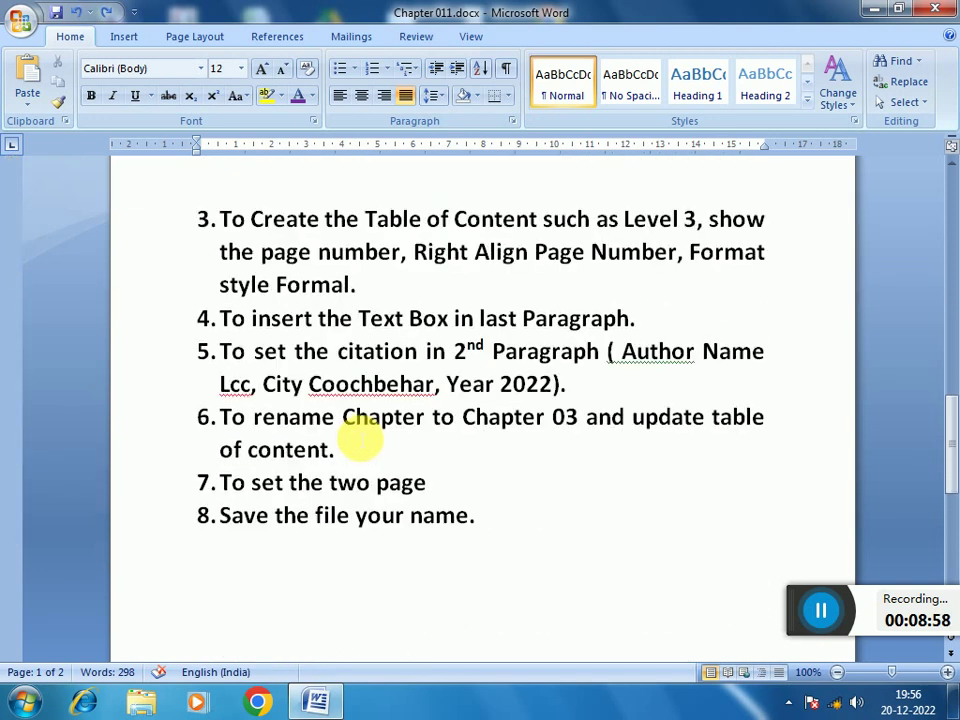
{"action": "scroll", "coordinate": [360, 437], "scroll_direction": "up", "scroll_amount": 6}
{"action": "scroll", "coordinate": [360, 439], "scroll_direction": "up", "scroll_amount": 8}
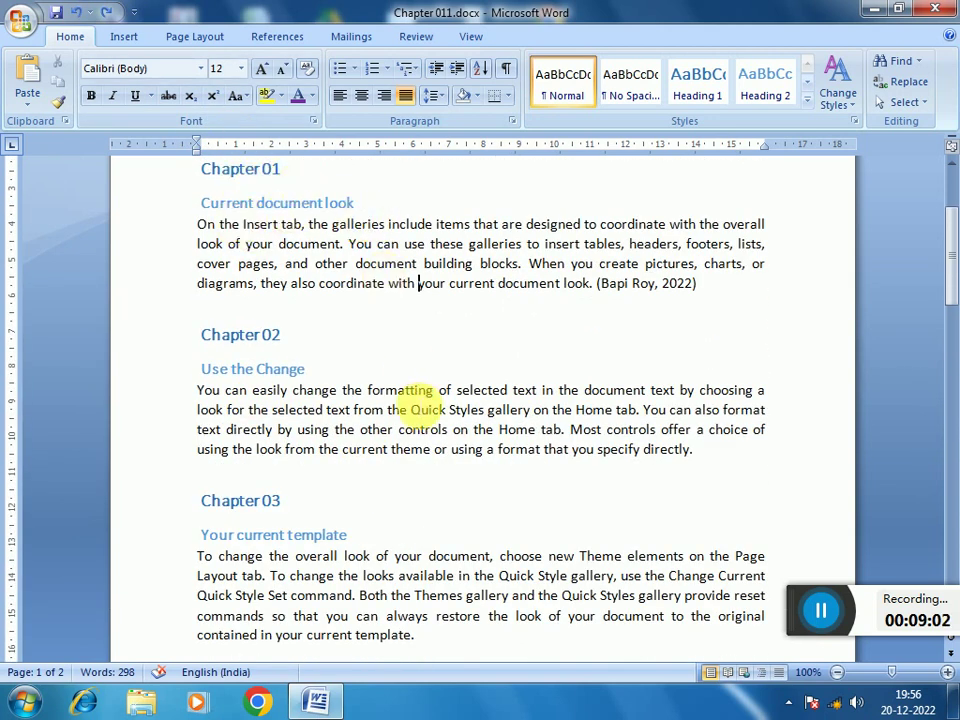
{"action": "scroll", "coordinate": [420, 405], "scroll_direction": "down", "scroll_amount": 6}
{"action": "scroll", "coordinate": [420, 407], "scroll_direction": "down", "scroll_amount": 4}
{"action": "scroll", "coordinate": [420, 407], "scroll_direction": "up", "scroll_amount": 1}
{"action": "scroll", "coordinate": [446, 388], "scroll_direction": "down", "scroll_amount": 2}
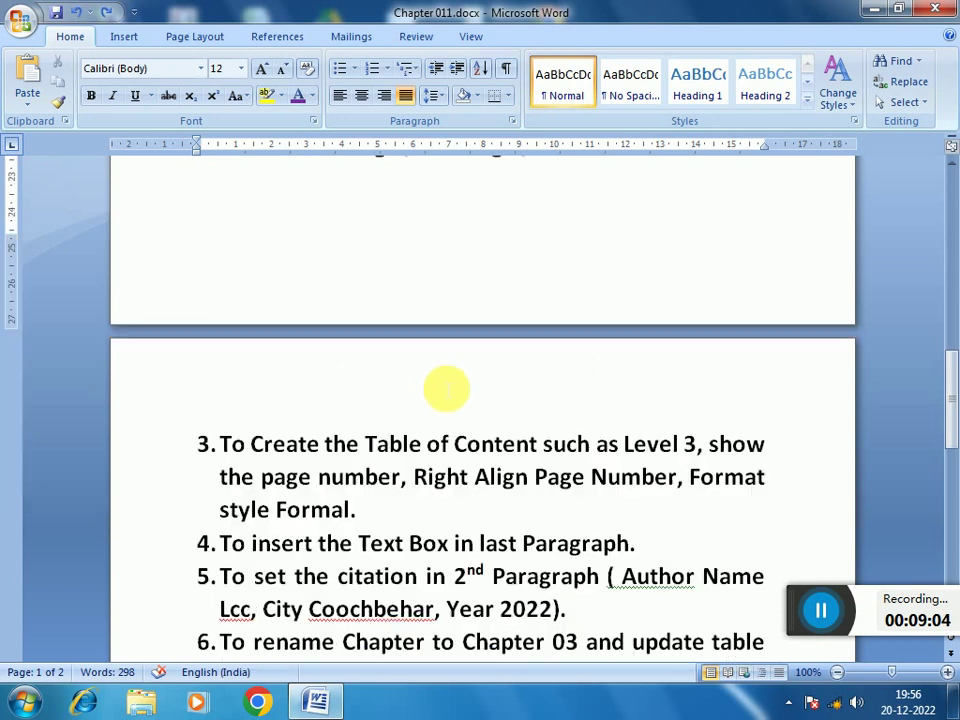
{"action": "scroll", "coordinate": [446, 388], "scroll_direction": "down", "scroll_amount": 4}
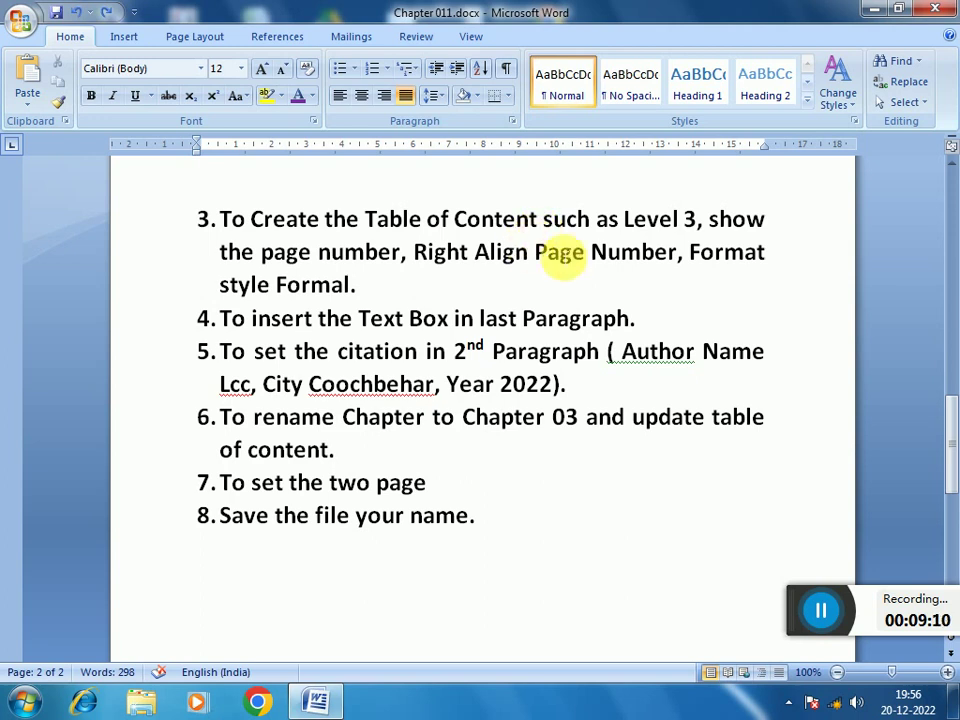
{"action": "scroll", "coordinate": [424, 399], "scroll_direction": "up", "scroll_amount": 4}
{"action": "scroll", "coordinate": [427, 400], "scroll_direction": "up", "scroll_amount": 4}
{"action": "scroll", "coordinate": [427, 399], "scroll_direction": "up", "scroll_amount": 1}
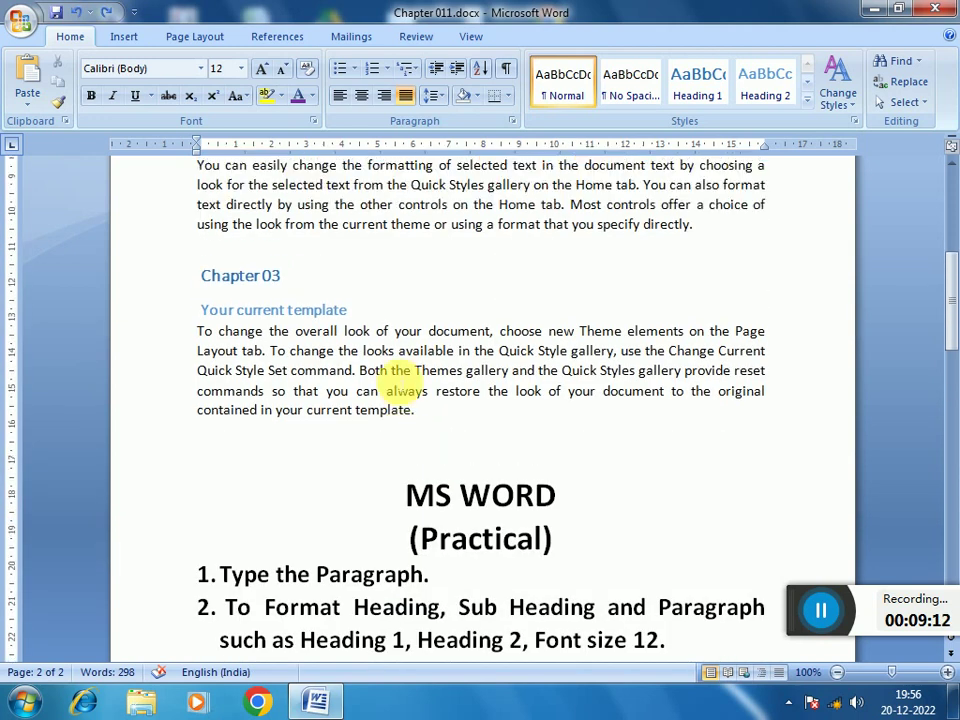
{"action": "scroll", "coordinate": [270, 315], "scroll_direction": "down", "scroll_amount": 5}
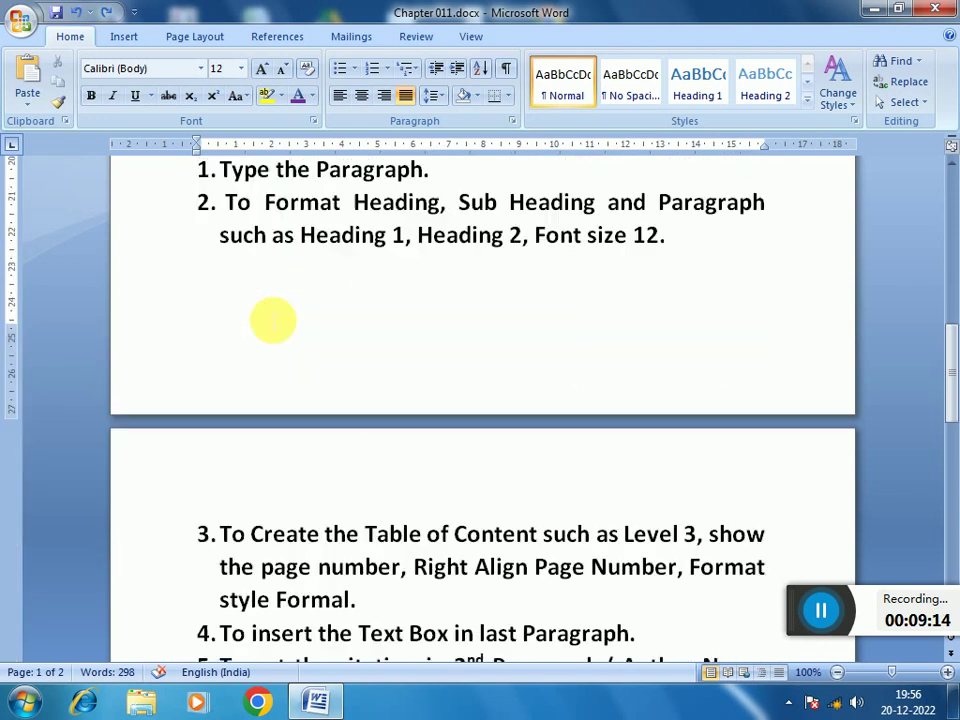
{"action": "scroll", "coordinate": [272, 318], "scroll_direction": "down", "scroll_amount": 1}
{"action": "scroll", "coordinate": [272, 318], "scroll_direction": "down", "scroll_amount": 5}
{"action": "scroll", "coordinate": [285, 330], "scroll_direction": "up", "scroll_amount": 3}
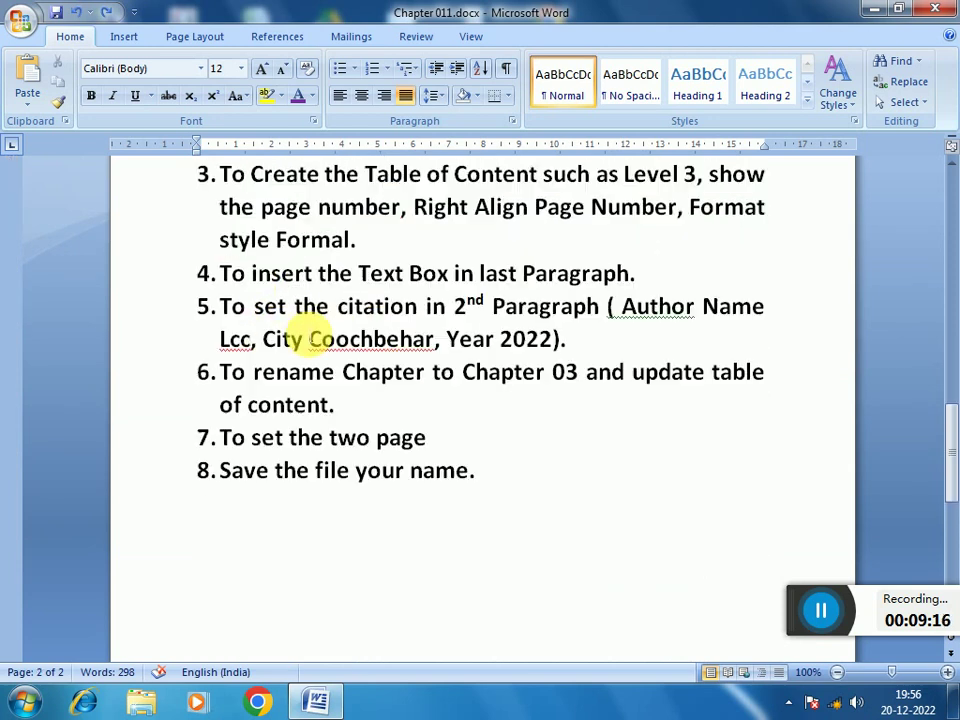
{"action": "scroll", "coordinate": [305, 335], "scroll_direction": "up", "scroll_amount": 2}
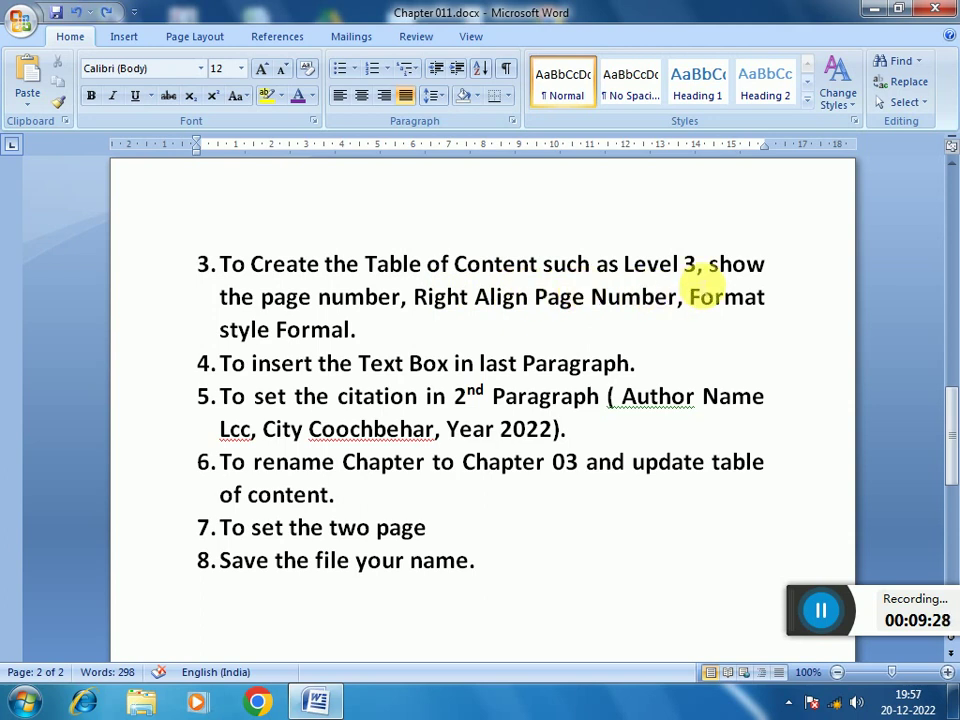
{"action": "scroll", "coordinate": [525, 364], "scroll_direction": "up", "scroll_amount": 4}
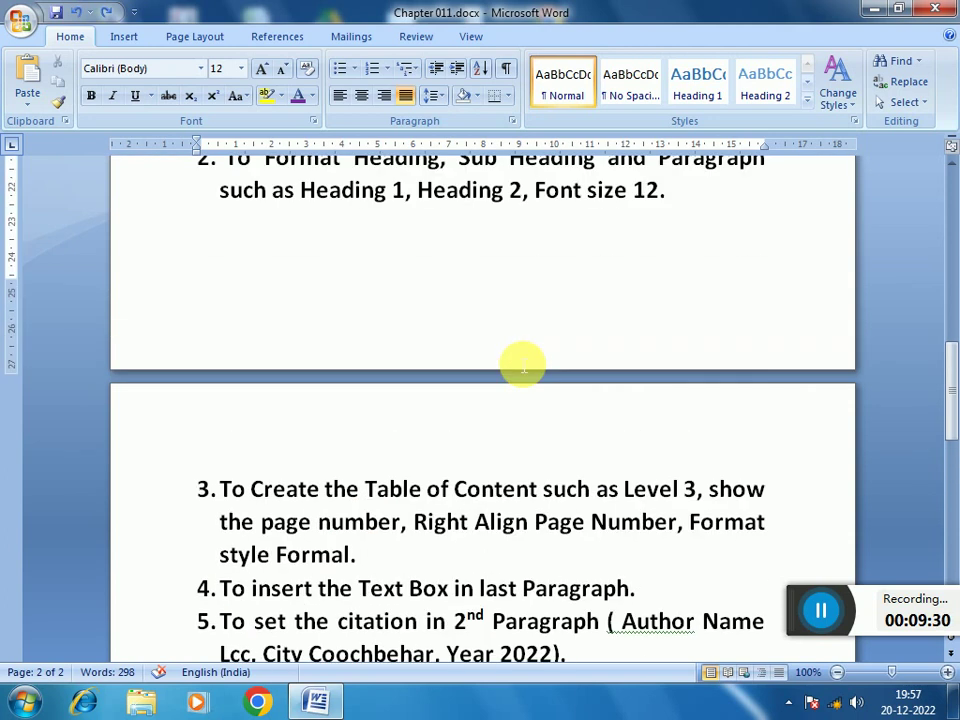
{"action": "scroll", "coordinate": [521, 360], "scroll_direction": "up", "scroll_amount": 10}
{"action": "scroll", "coordinate": [521, 363], "scroll_direction": "up", "scroll_amount": 5}
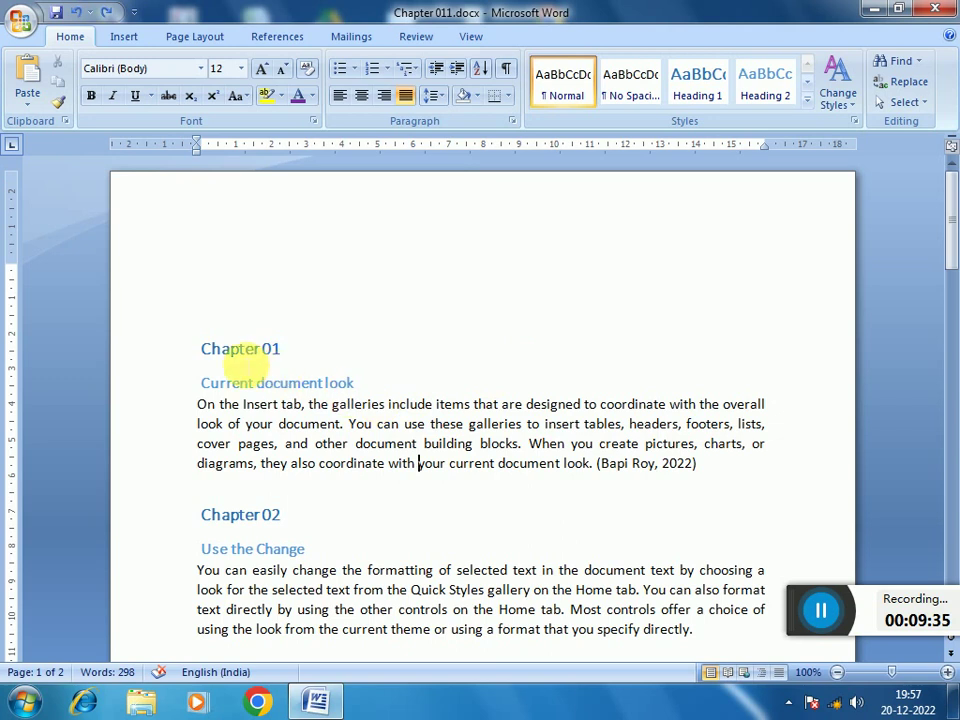
- Select the Chapter 01 heading area, then place the caret on the empty line above Chapter 01
{"action": "mouse_move", "coordinate": [195, 345]}
{"action": "left_mouse_down"}
{"action": "mouse_move", "coordinate": [236, 405]}
{"action": "mouse_move", "coordinate": [386, 480]}
{"action": "left_mouse_up"}
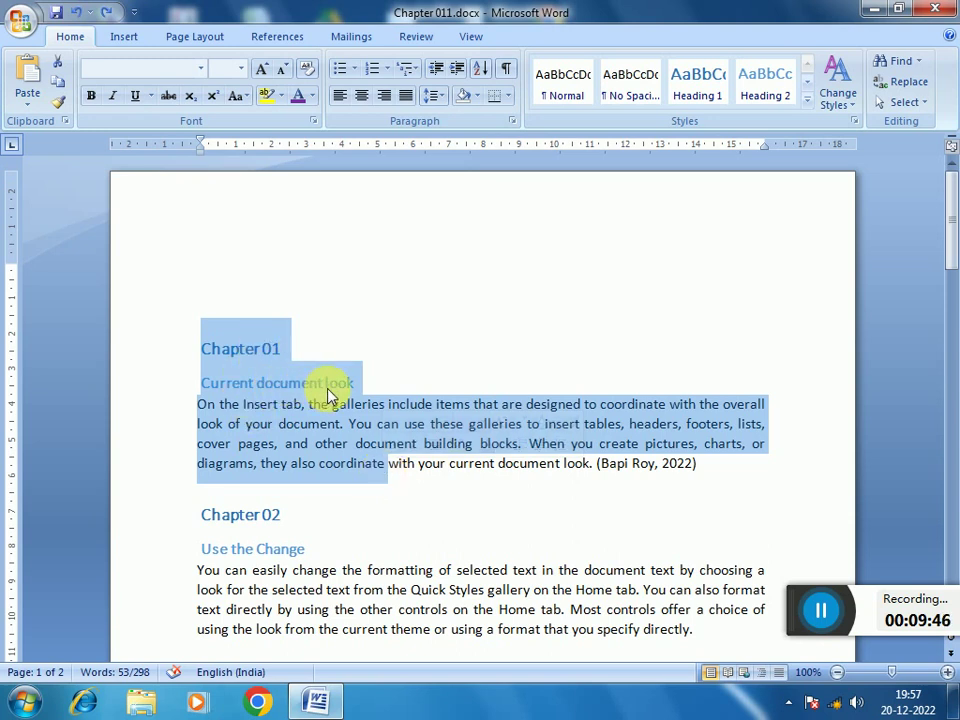
{"action": "left_click", "coordinate": [411, 370]}
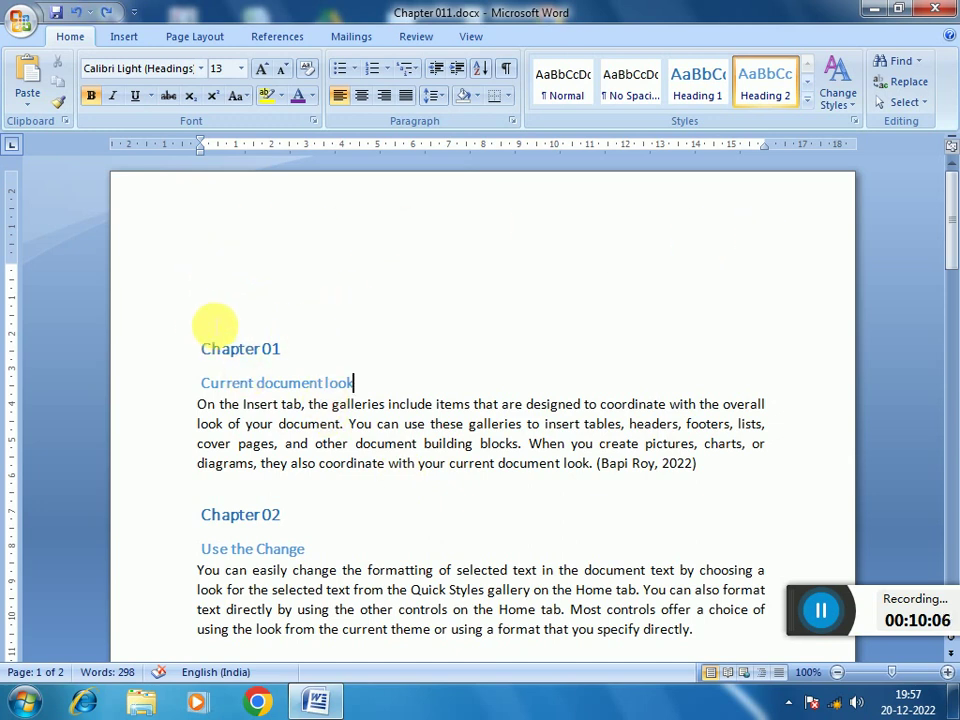
{"action": "left_click", "coordinate": [215, 322]}
- Insert three blank lines above Chapter 01, making the document three pages long, then return to the top line
{"action": "key", "text": "Return"}
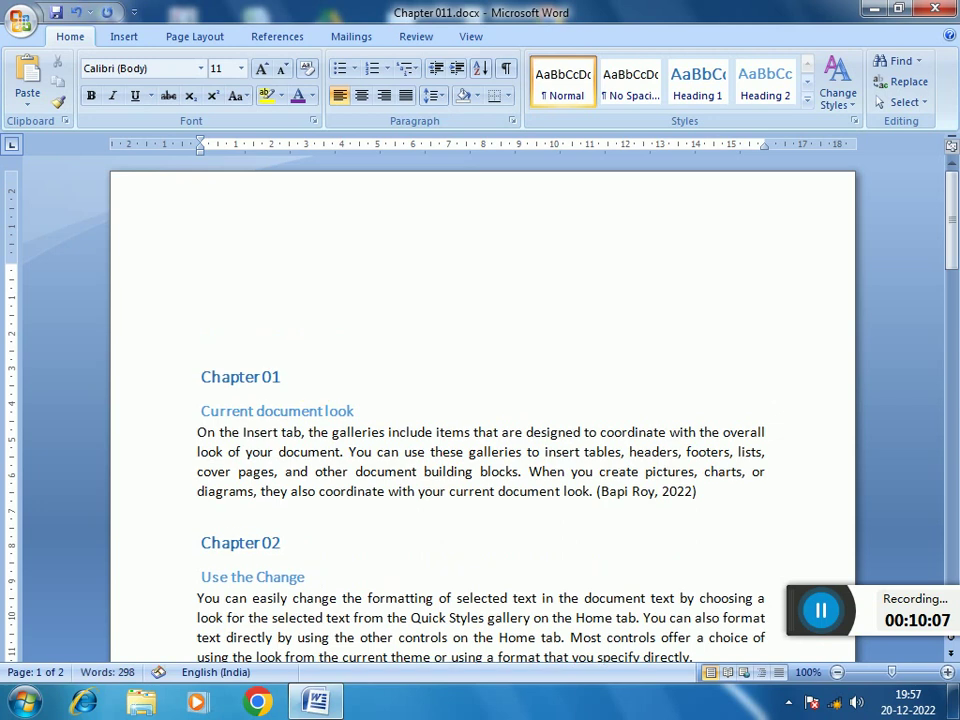
{"action": "key", "text": "Return"}
{"action": "key", "text": "Return"}
{"action": "key", "text": "Return"}
{"action": "key", "text": "Return"}
{"action": "key", "text": "Return"}
{"action": "key", "text": "Return"}
{"action": "key", "text": "Return"}
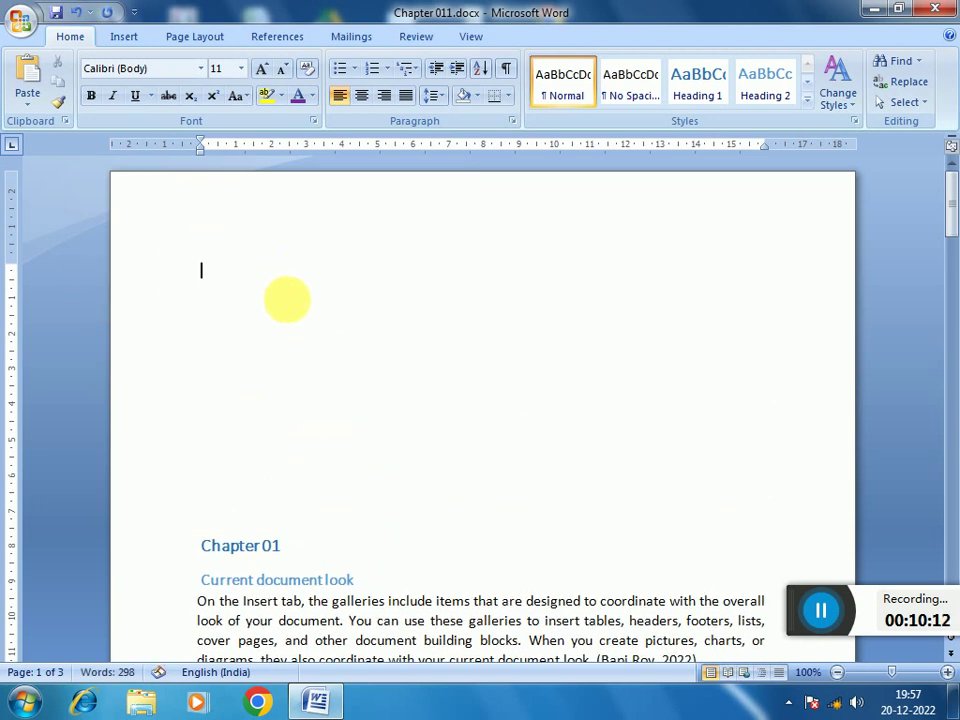
{"action": "key", "text": "Return"}
{"action": "key", "text": "Return"}
{"action": "key", "text": "Return"}
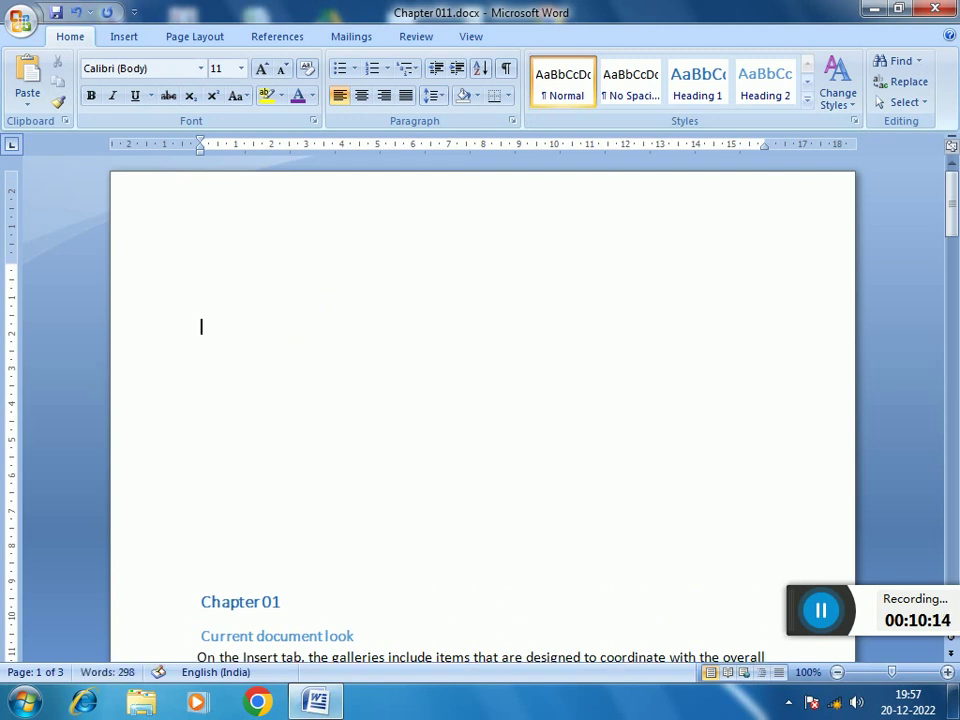
{"action": "left_click", "coordinate": [287, 301]}
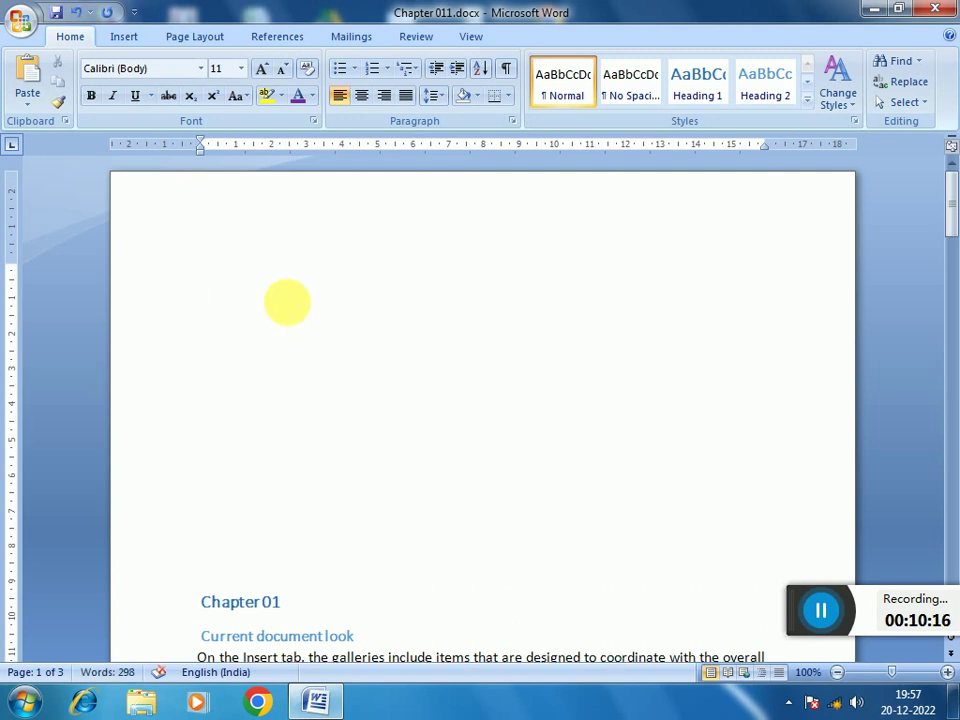
- Show the References tab's Table of Contents gallery with Automatic Table 1, Automatic Table 2 and Manual Table
{"action": "left_click", "coordinate": [283, 43]}
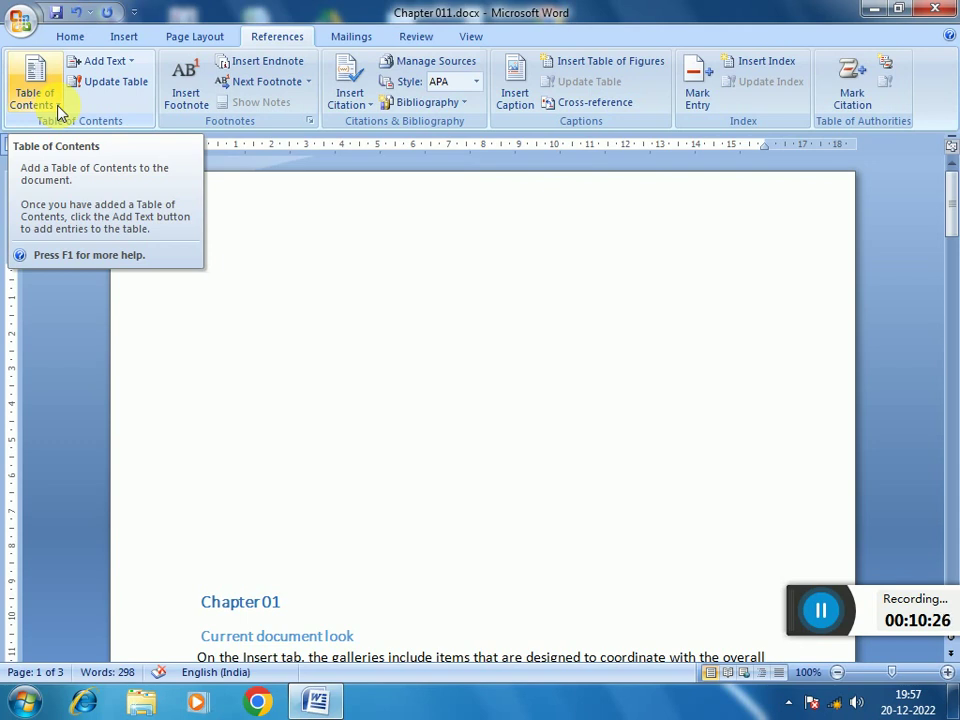
{"action": "left_click", "coordinate": [57, 110]}
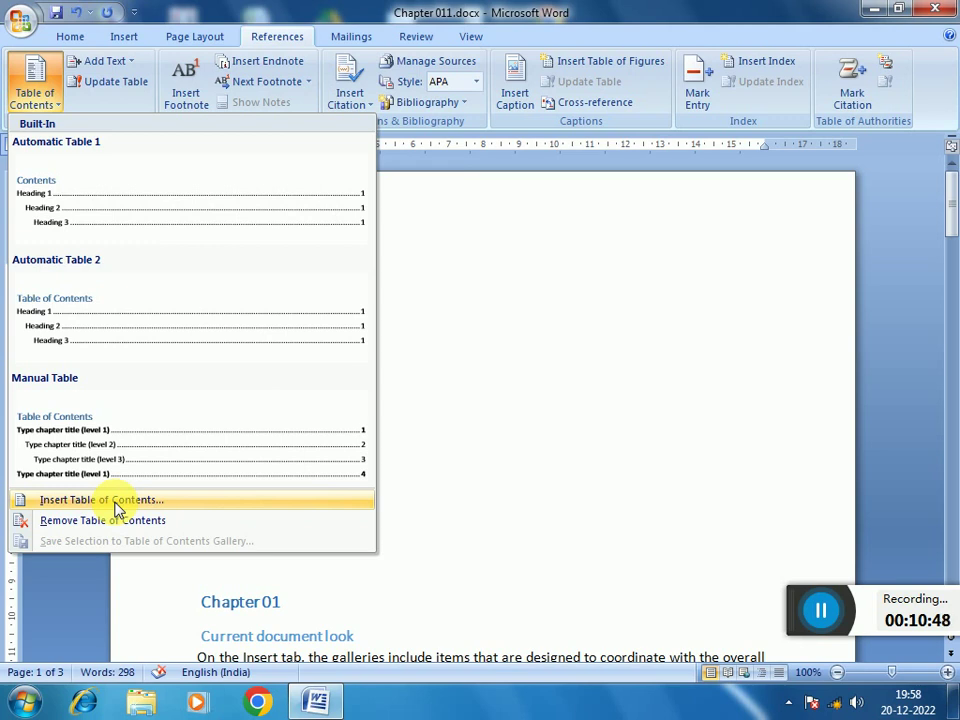
- Insert a table of contents with right-aligned page numbers, dotted leaders, Formal format, 3 levels
{"action": "left_click", "coordinate": [117, 505]}
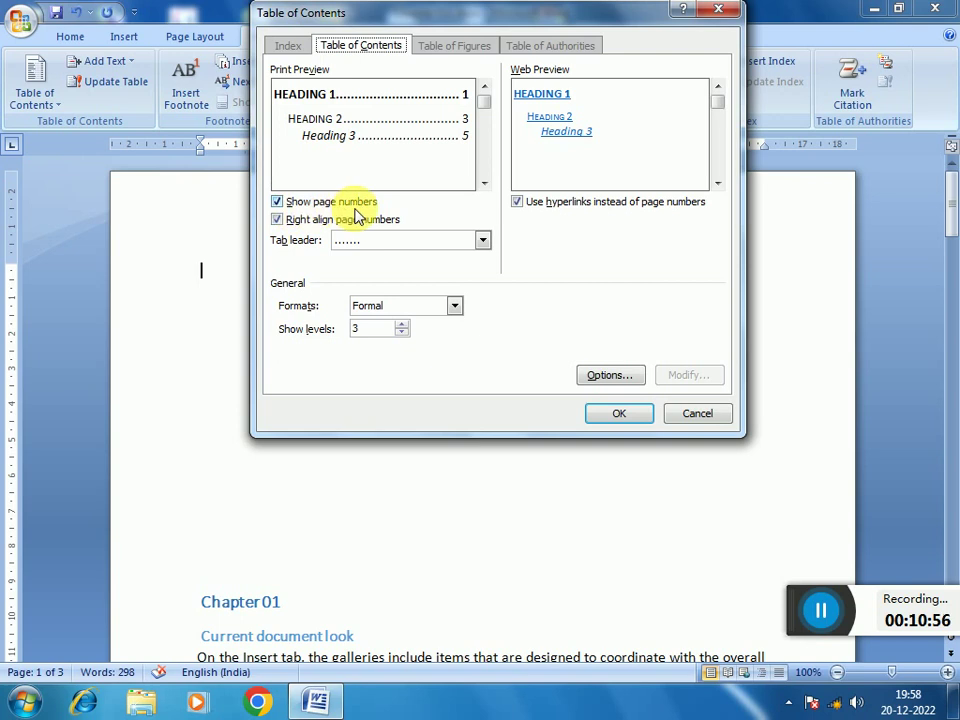
{"action": "left_click", "coordinate": [278, 203]}
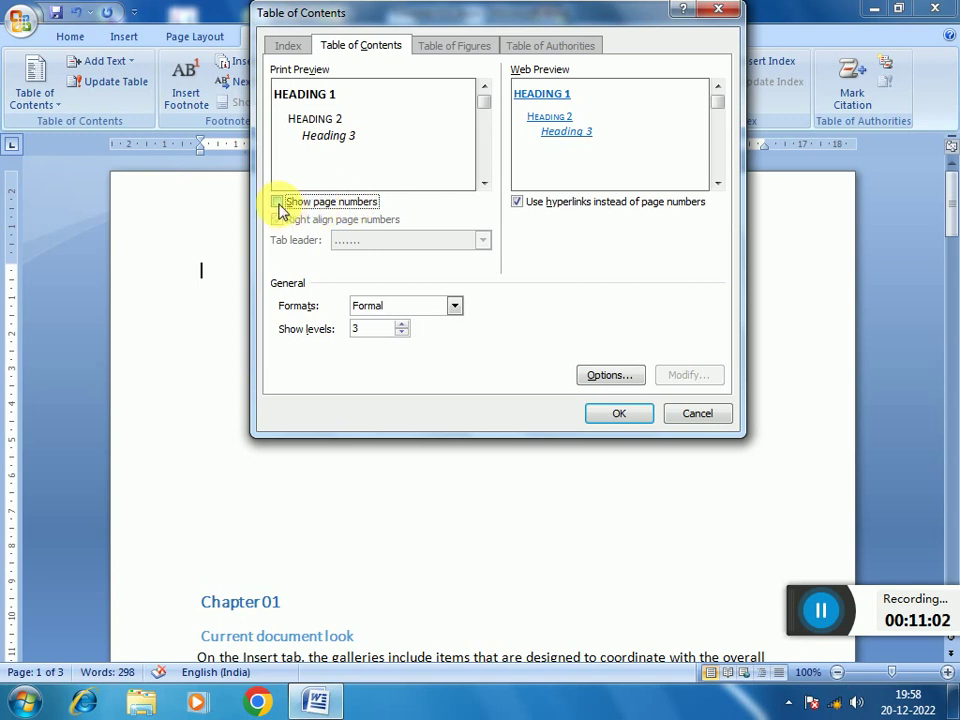
{"action": "left_click", "coordinate": [278, 203]}
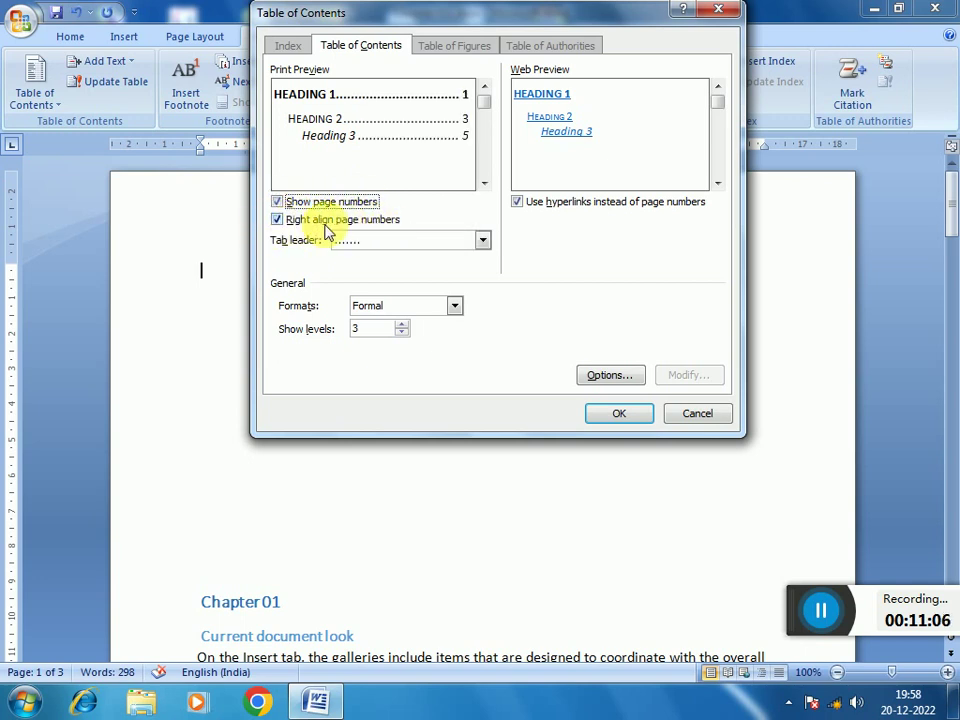
{"action": "left_click", "coordinate": [278, 221]}
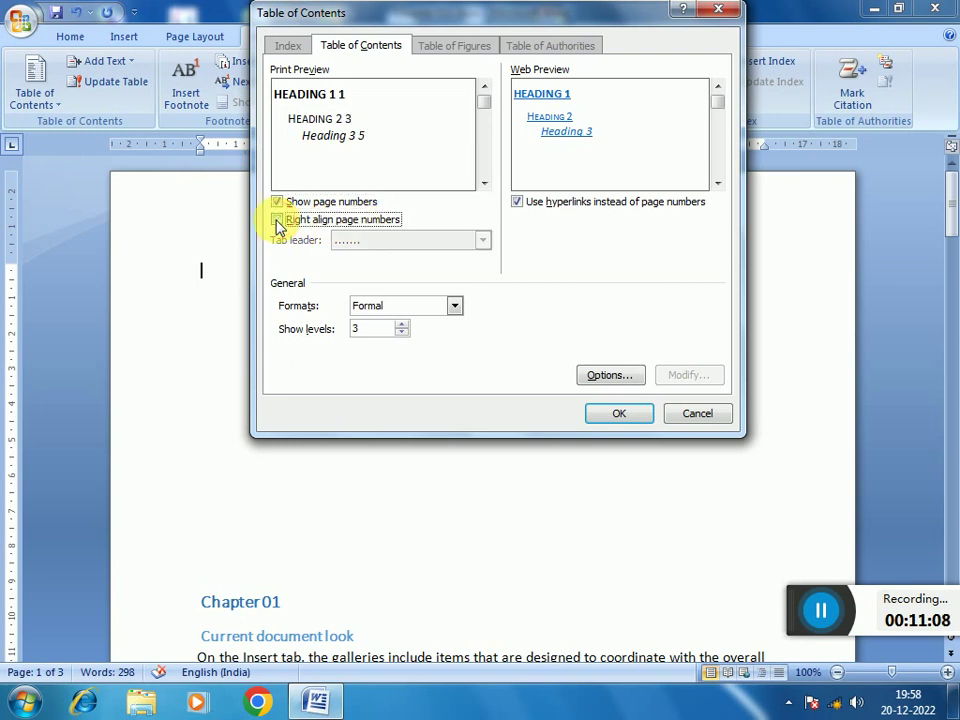
{"action": "left_click", "coordinate": [278, 221]}
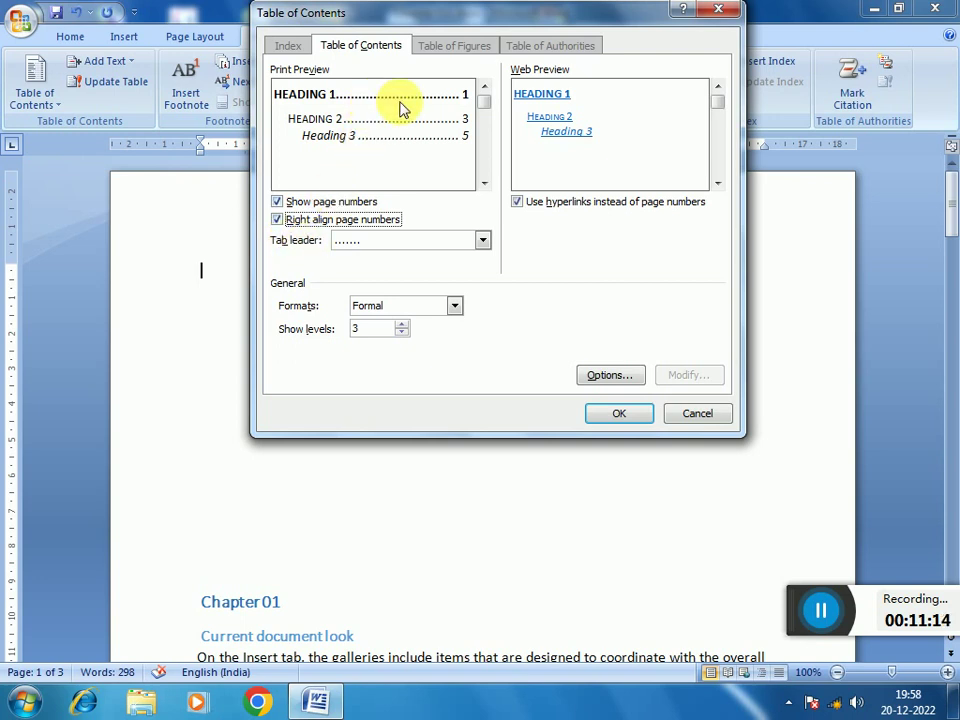
{"action": "left_click", "coordinate": [483, 240]}
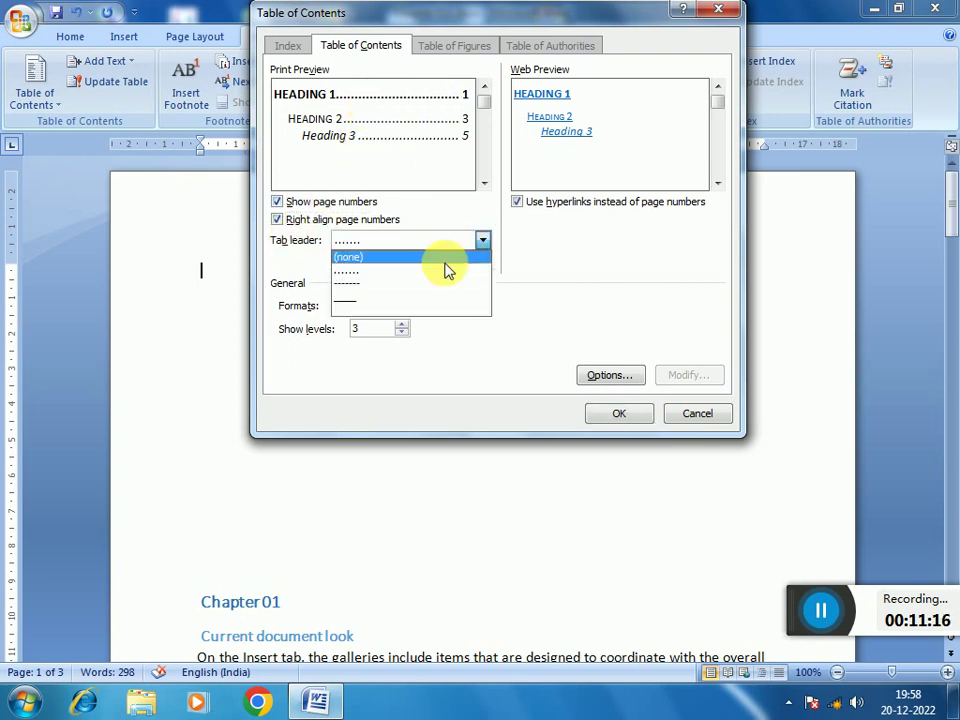
{"action": "left_click", "coordinate": [394, 271]}
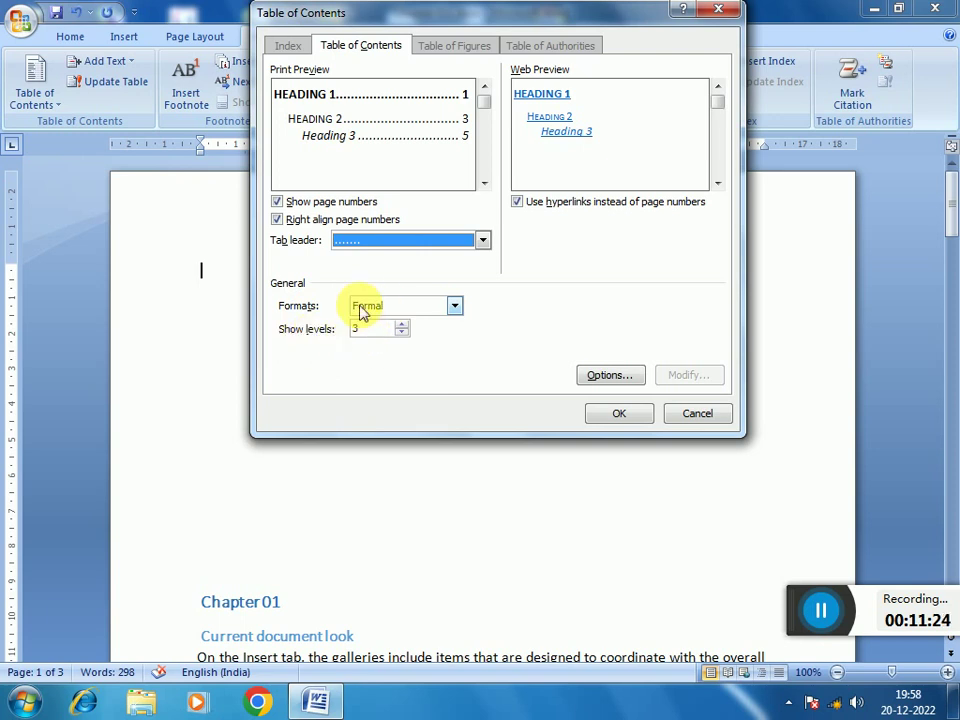
{"action": "left_click", "coordinate": [454, 306]}
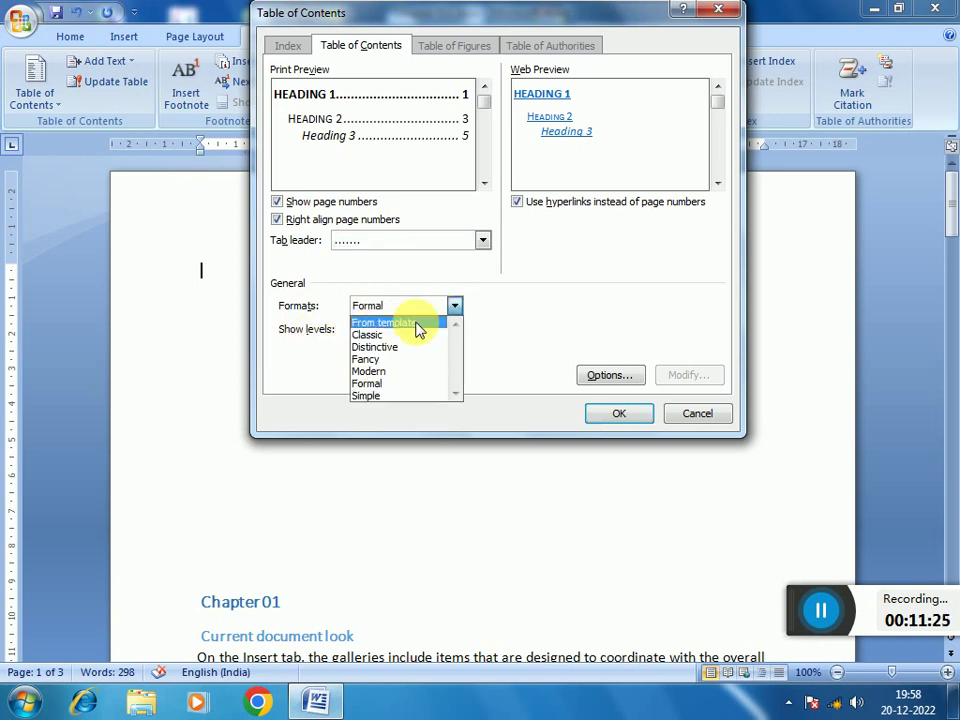
{"action": "left_click", "coordinate": [379, 387]}
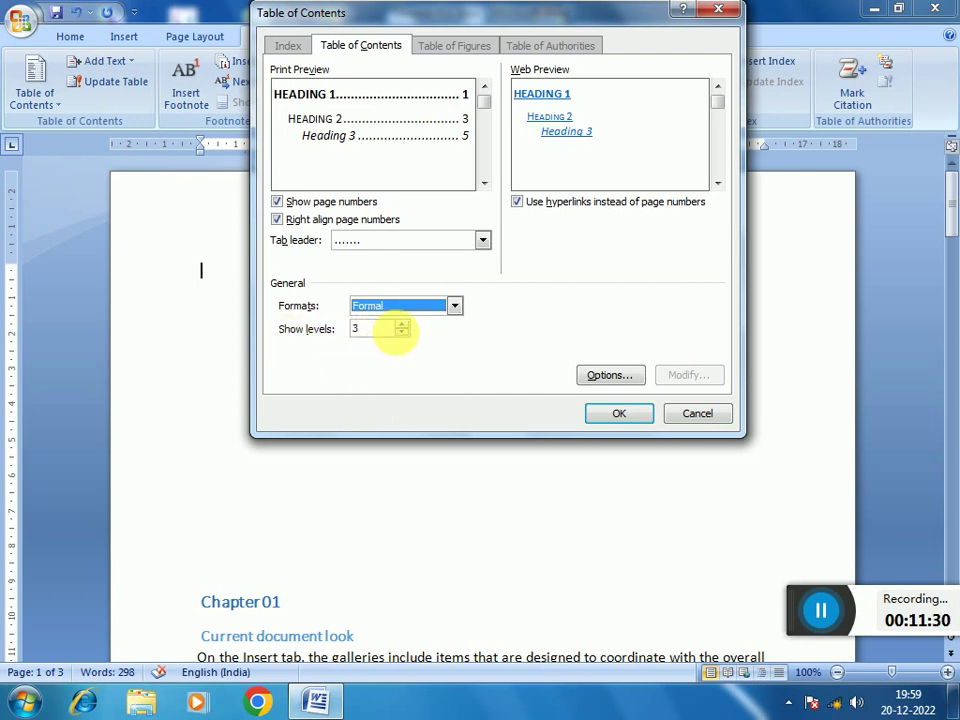
{"action": "left_click", "coordinate": [619, 414]}
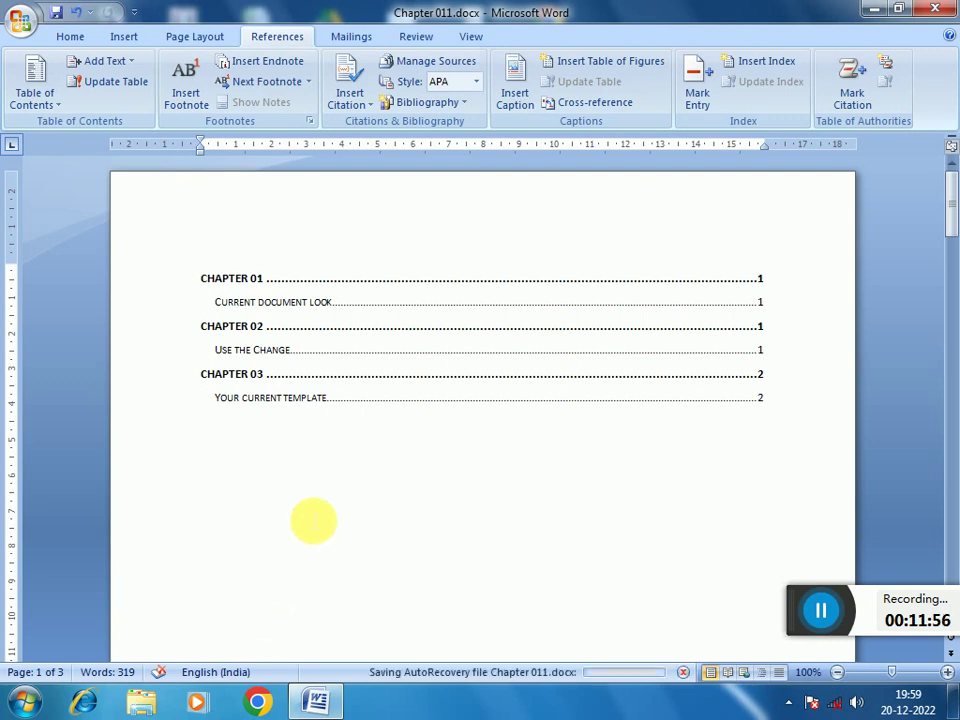
- Delete the empty paragraphs between the table of contents and Chapter 01, keeping one blank line
{"action": "left_click", "coordinate": [296, 420]}
{"action": "scroll", "coordinate": [305, 429], "scroll_direction": "down", "scroll_amount": 1}
{"action": "scroll", "coordinate": [305, 431], "scroll_direction": "down", "scroll_amount": 1}
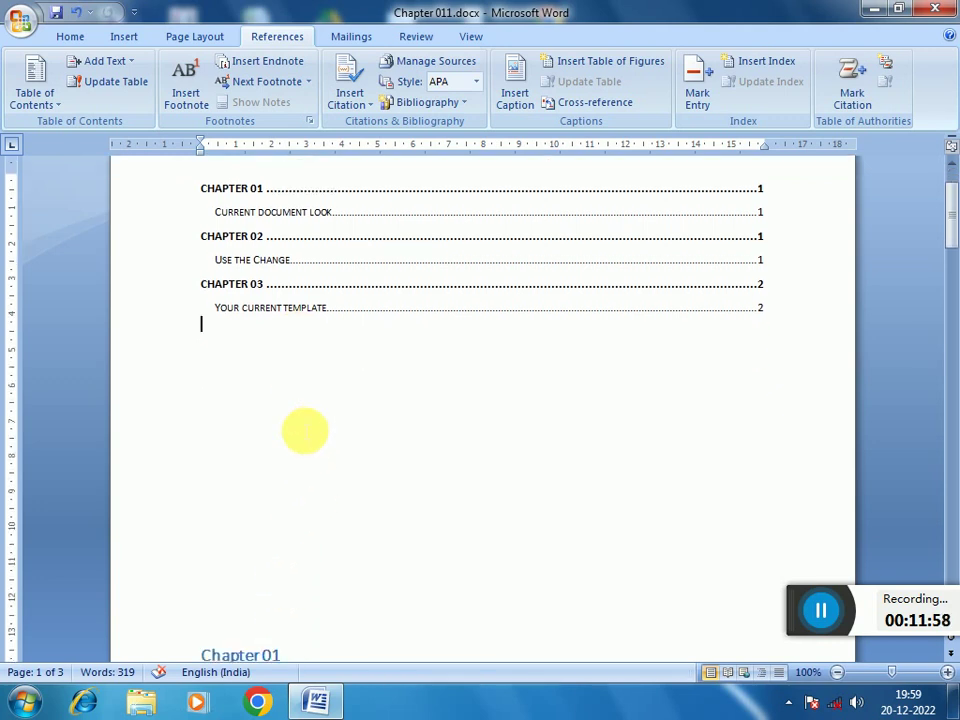
{"action": "scroll", "coordinate": [313, 432], "scroll_direction": "down", "scroll_amount": 2}
{"action": "scroll", "coordinate": [306, 443], "scroll_direction": "down", "scroll_amount": 3}
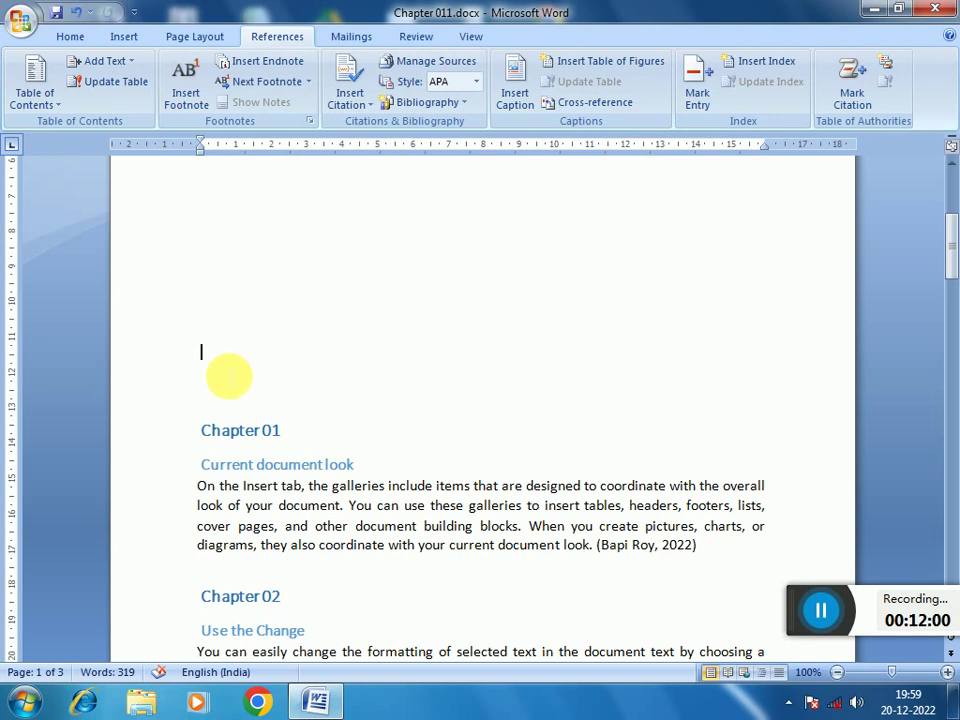
{"action": "scroll", "coordinate": [229, 376], "scroll_direction": "down", "scroll_amount": 2}
{"action": "scroll", "coordinate": [229, 376], "scroll_direction": "down", "scroll_amount": 2}
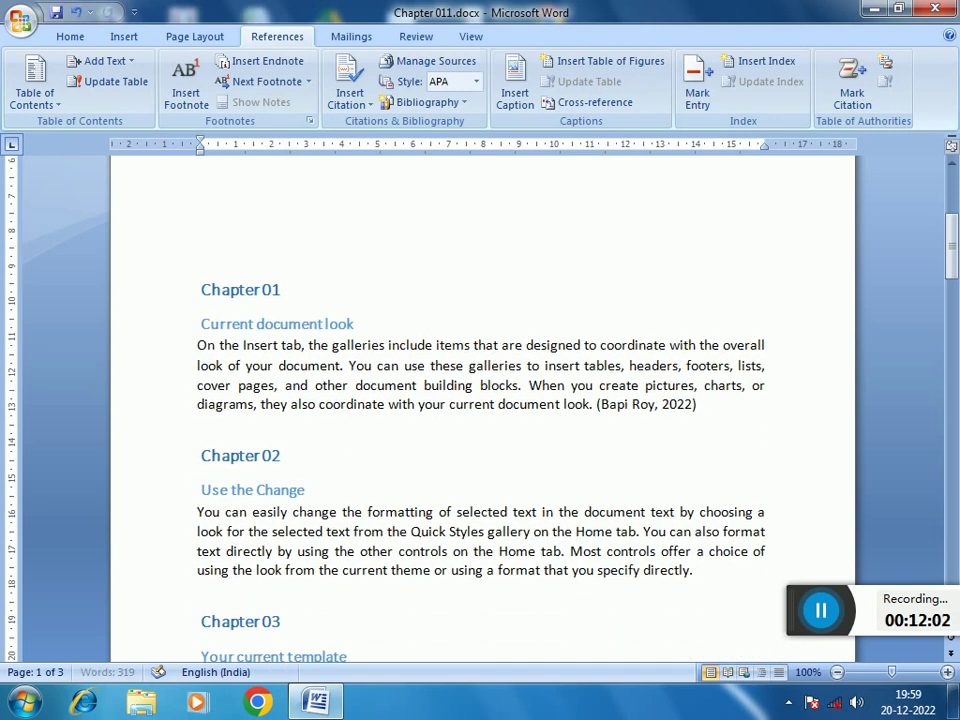
{"action": "scroll", "coordinate": [228, 376], "scroll_direction": "up", "scroll_amount": 4}
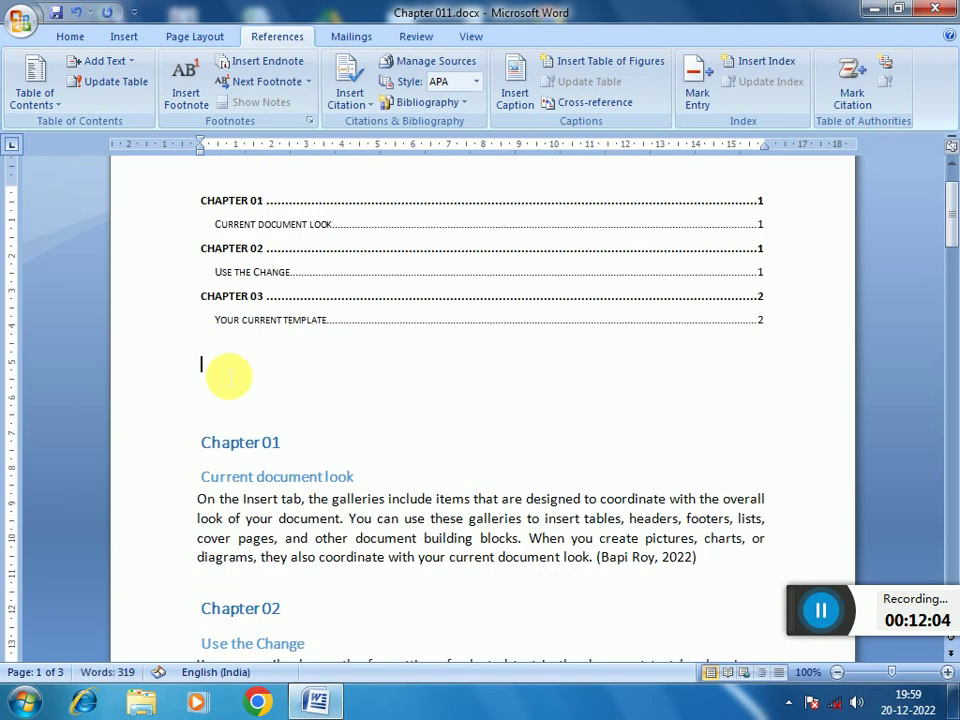
{"action": "key", "text": "Delete"}
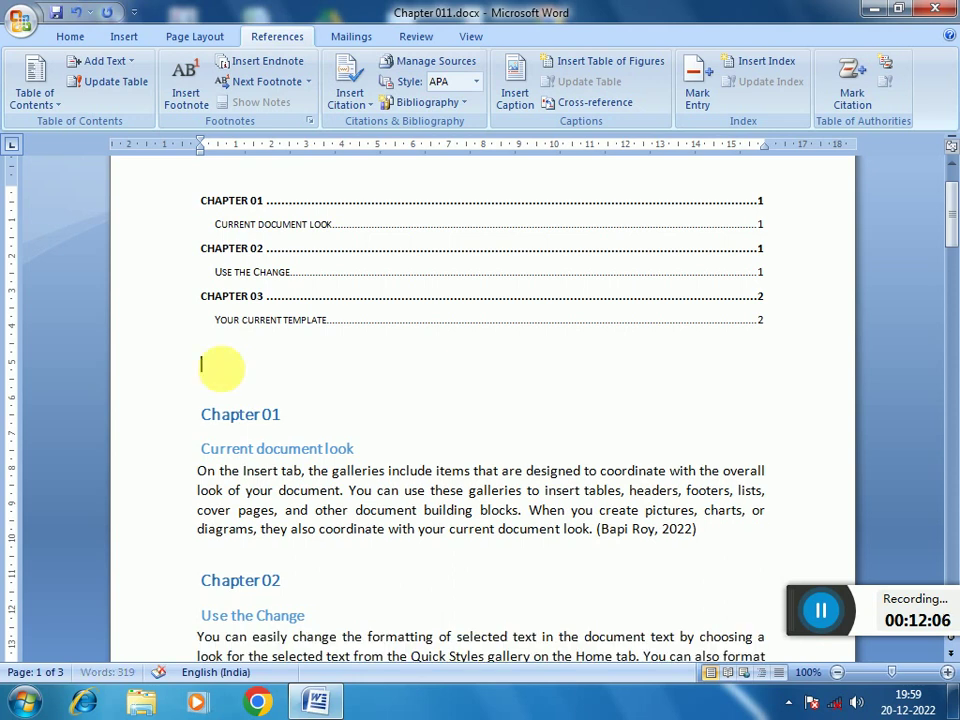
{"action": "key", "text": "Delete"}
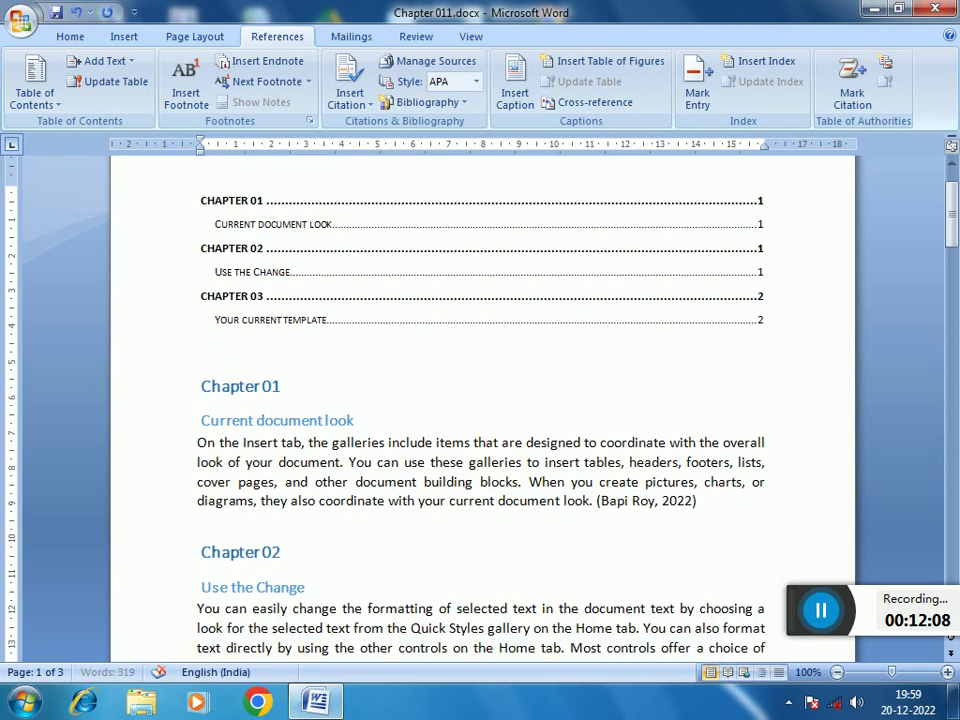
{"action": "key", "text": "Delete"}
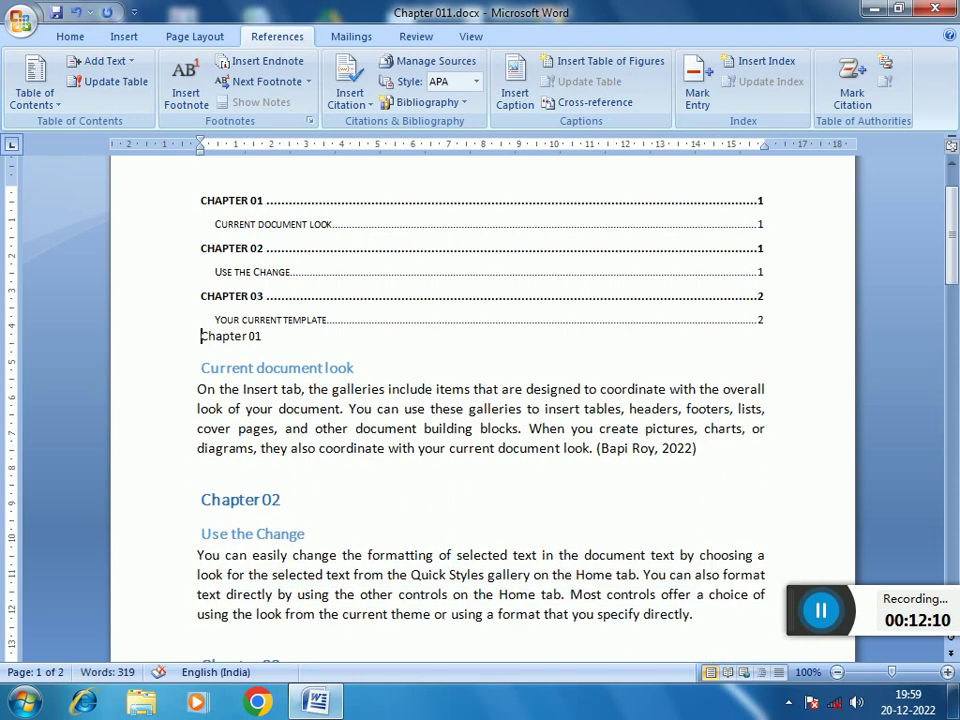
{"action": "key", "text": "Return"}
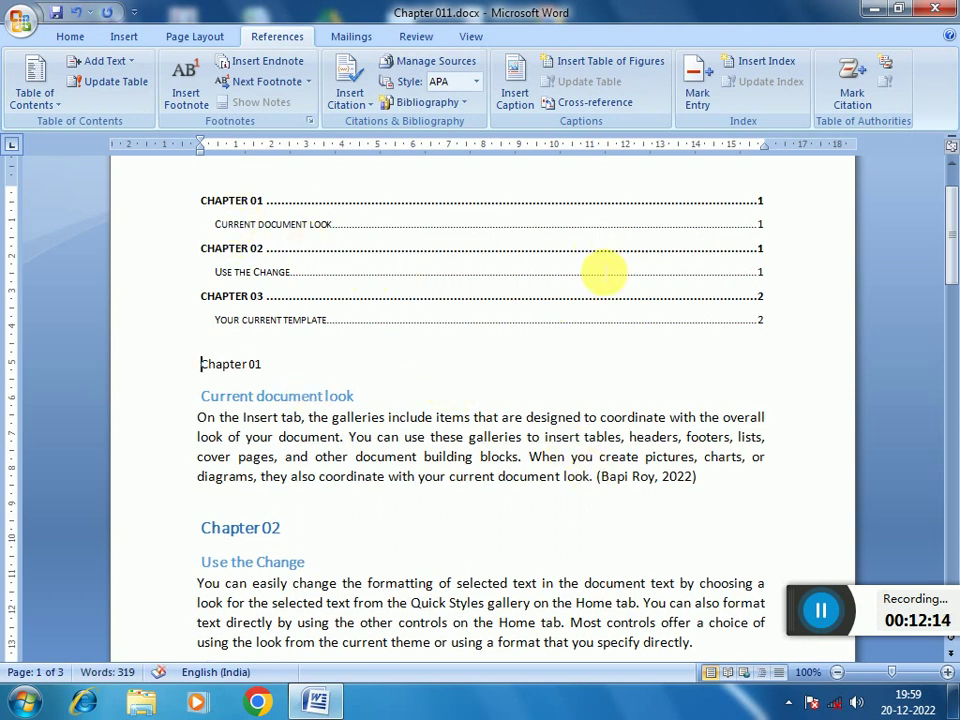
- Scroll down through the MS WORD (Practical) task list and back up
{"action": "scroll", "coordinate": [560, 340], "scroll_direction": "down", "scroll_amount": 4}
{"action": "scroll", "coordinate": [550, 365], "scroll_direction": "down", "scroll_amount": 5}
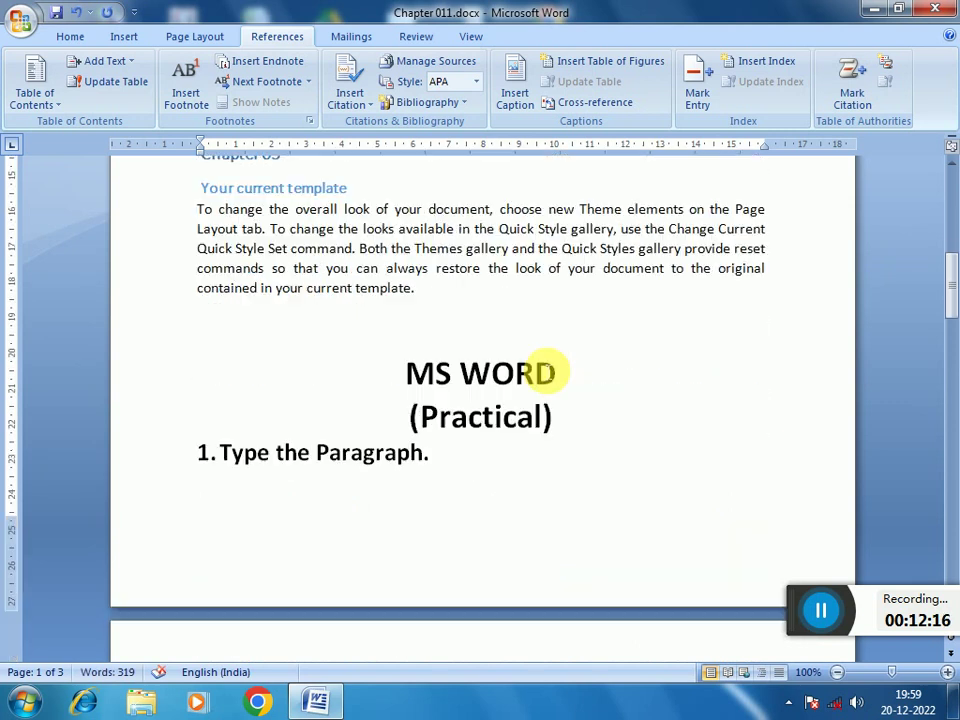
{"action": "scroll", "coordinate": [546, 368], "scroll_direction": "down", "scroll_amount": 4}
{"action": "scroll", "coordinate": [550, 370], "scroll_direction": "down", "scroll_amount": 3}
{"action": "scroll", "coordinate": [550, 373], "scroll_direction": "down", "scroll_amount": 1}
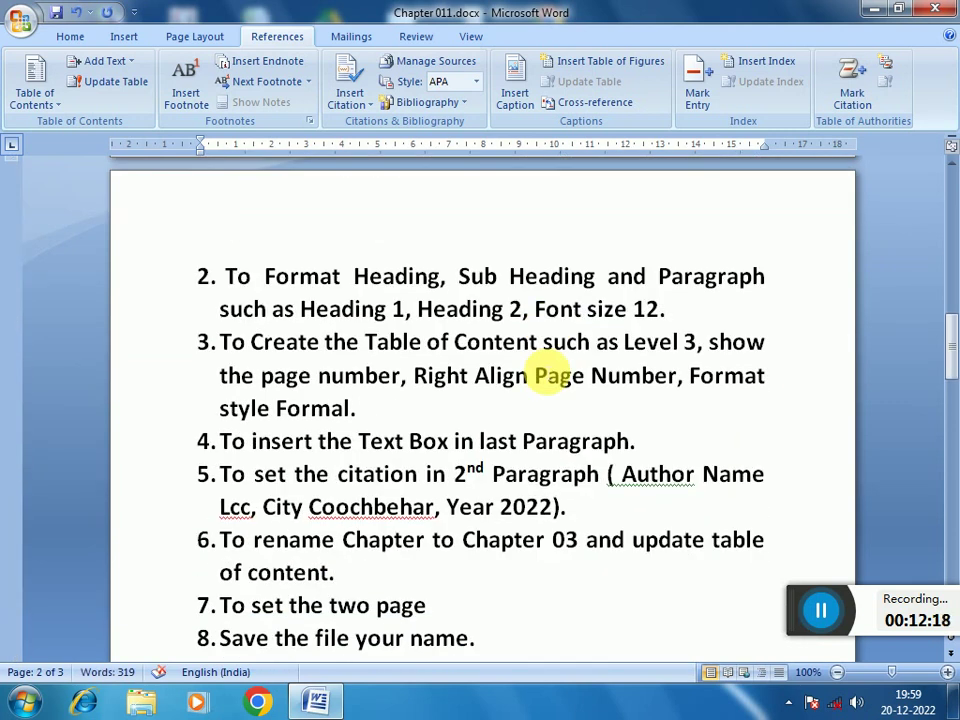
{"action": "scroll", "coordinate": [515, 410], "scroll_direction": "down", "scroll_amount": 1}
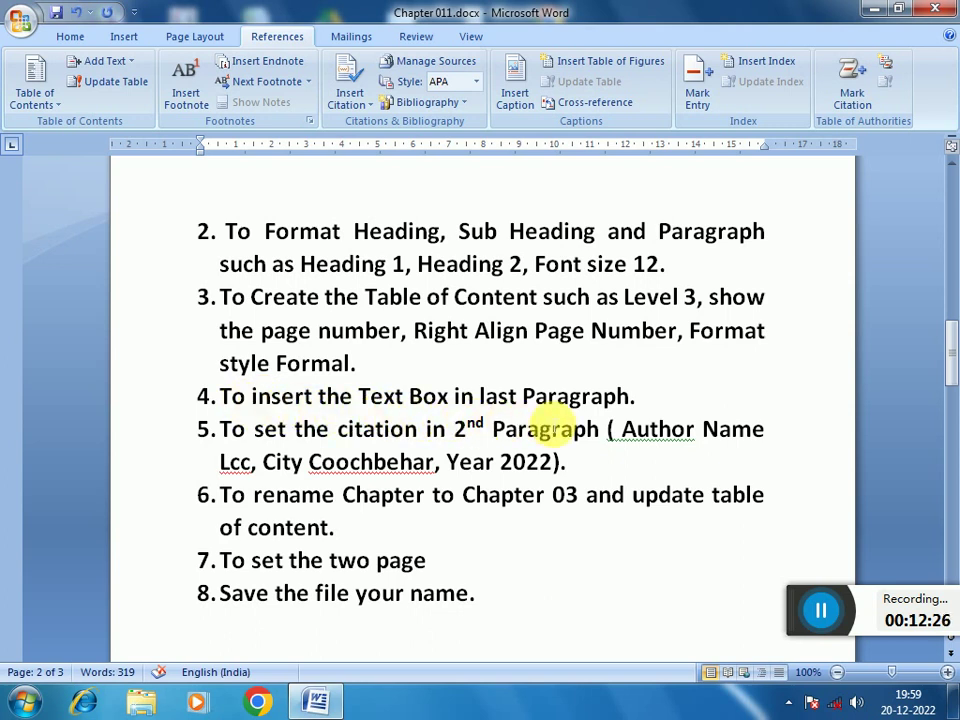
{"action": "scroll", "coordinate": [521, 429], "scroll_direction": "up", "scroll_amount": 5}
{"action": "scroll", "coordinate": [521, 429], "scroll_direction": "up", "scroll_amount": 8}
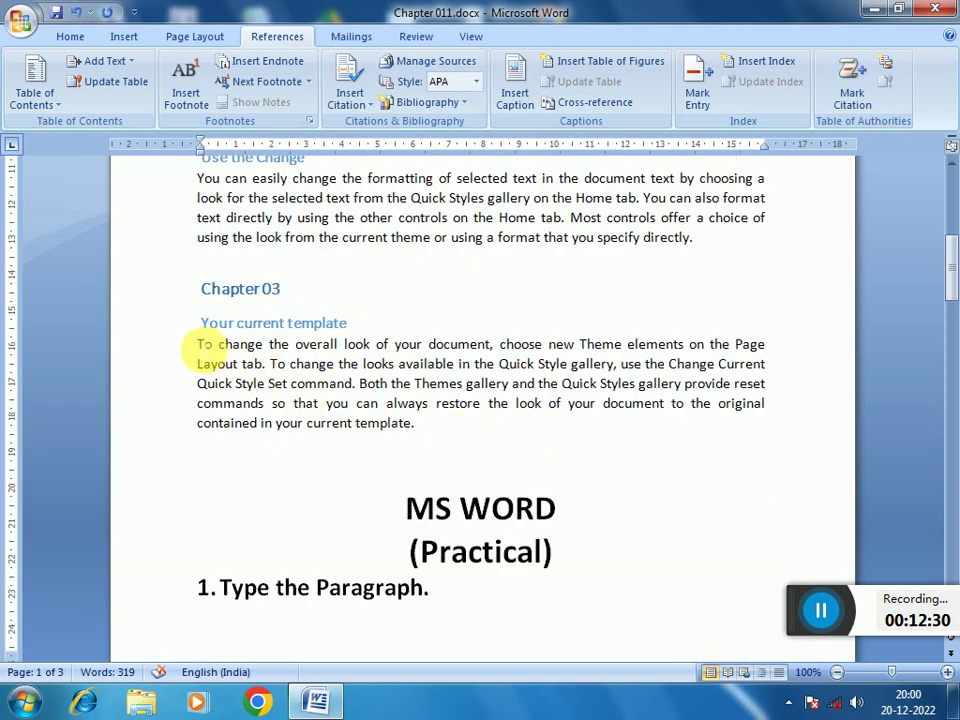
- Apply a Box border to the Chapter 03 'Your current template' paragraph through Page Borders
{"action": "left_click_drag", "start_coordinate": [197, 344], "coordinate": [418, 435]}
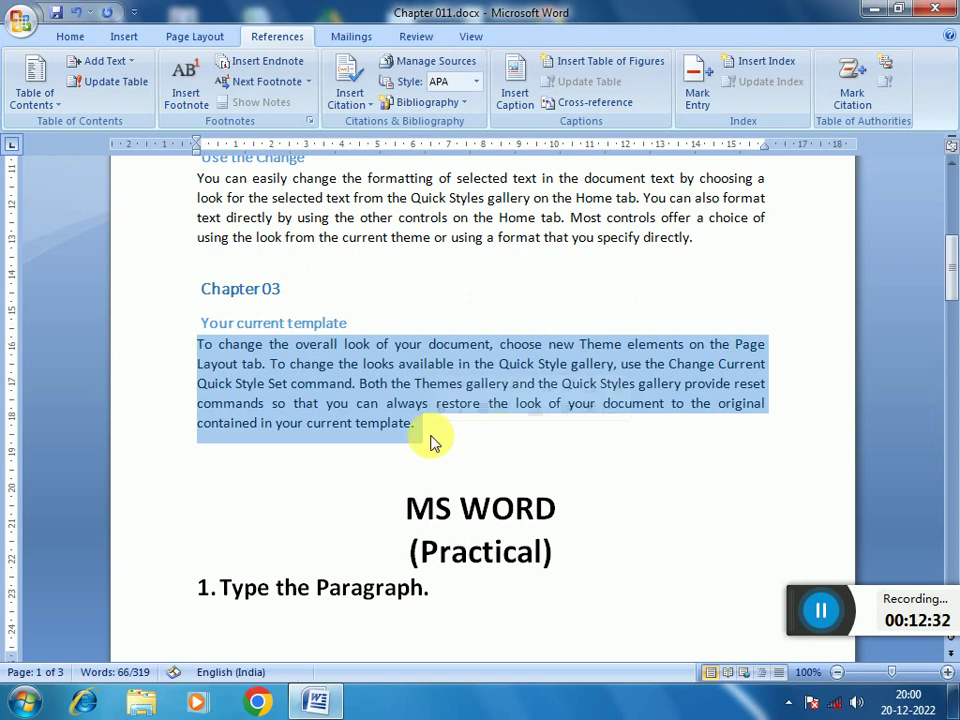
{"action": "left_click", "coordinate": [192, 36]}
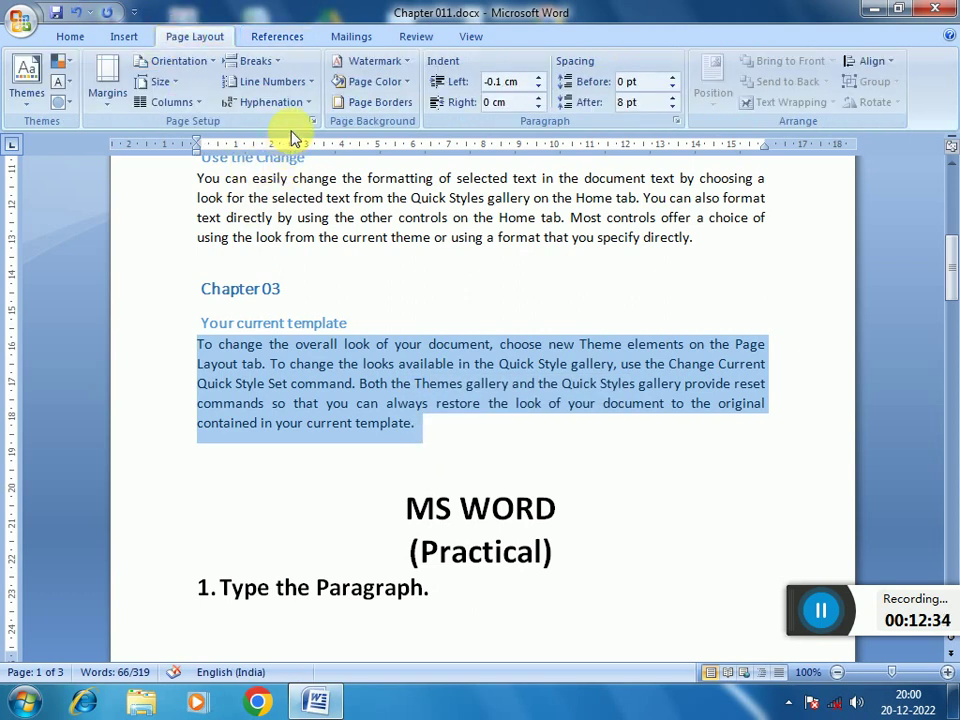
{"action": "left_click", "coordinate": [383, 102]}
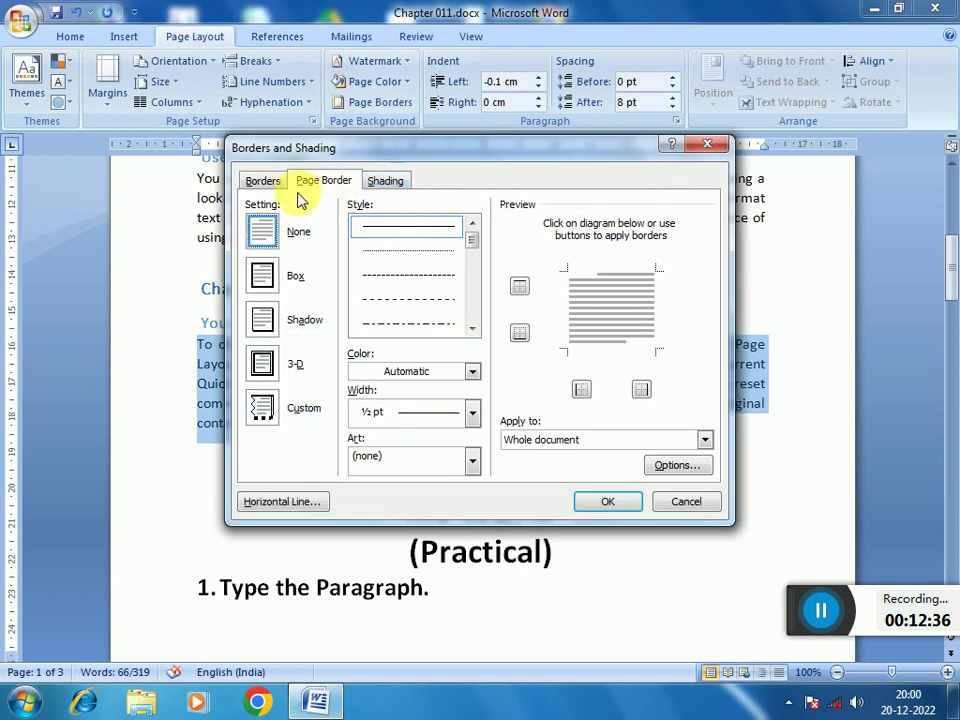
{"action": "left_click", "coordinate": [262, 181]}
{"action": "left_click", "coordinate": [262, 283]}
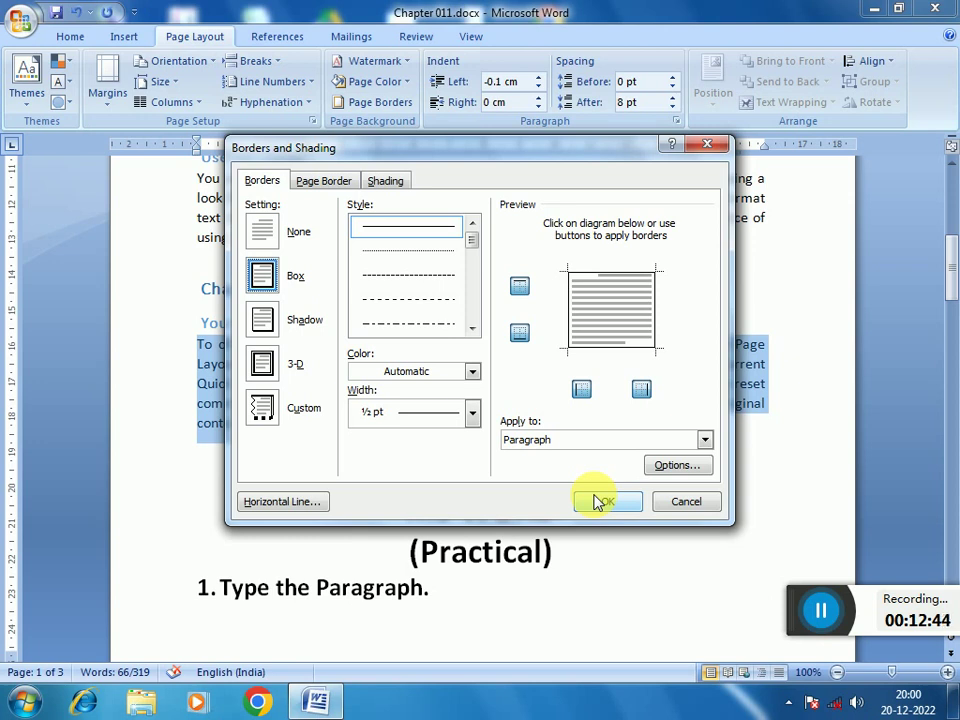
{"action": "left_click", "coordinate": [598, 501]}
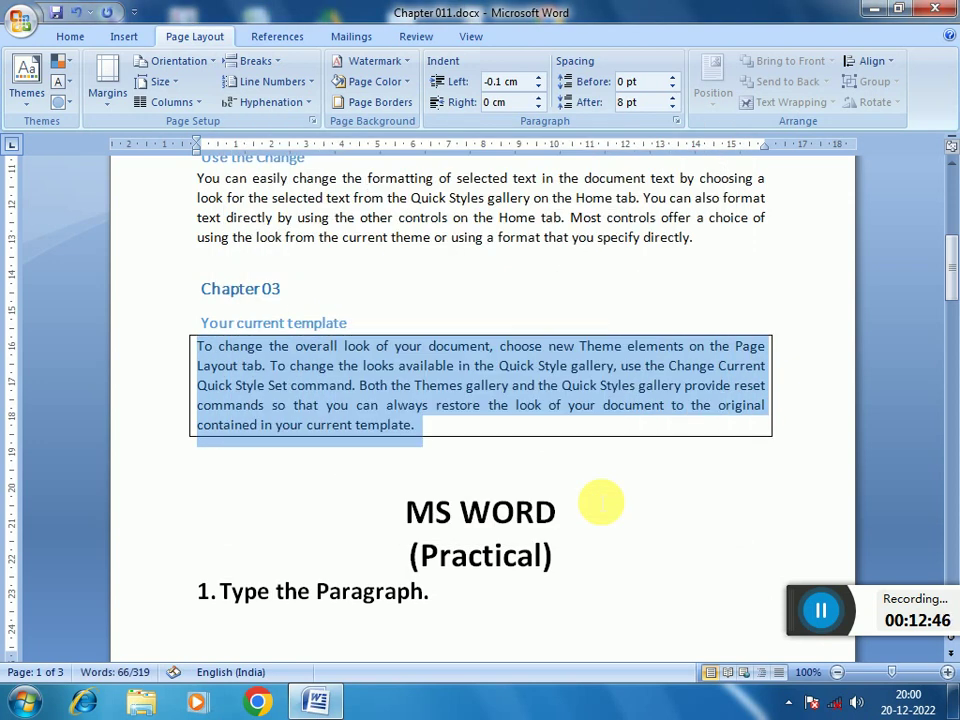
{"action": "left_click", "coordinate": [455, 440]}
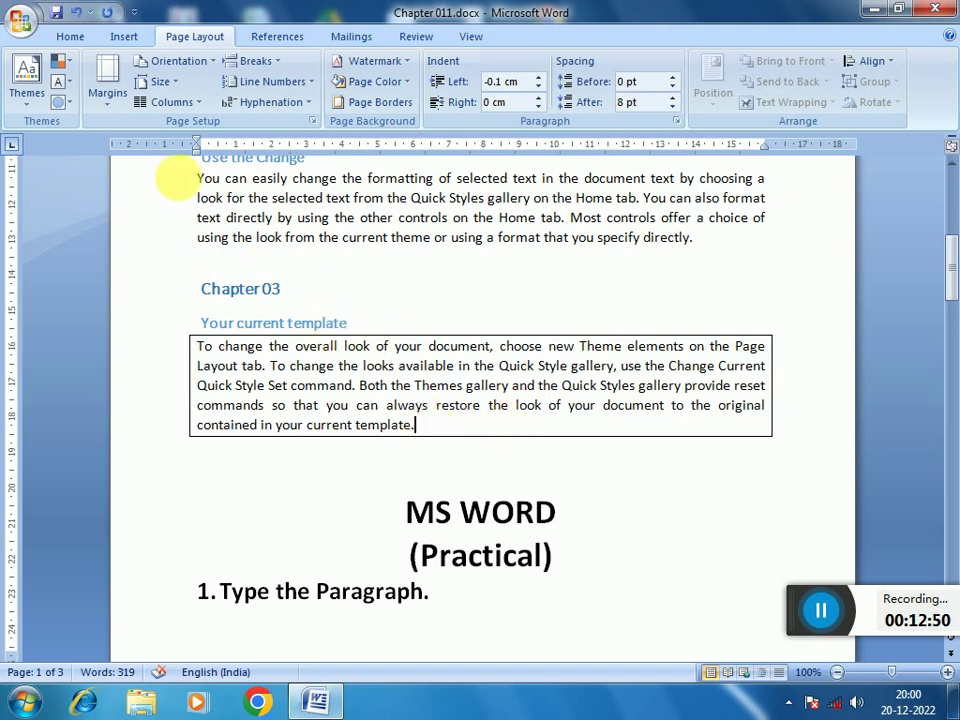
{"action": "left_click", "coordinate": [383, 106]}
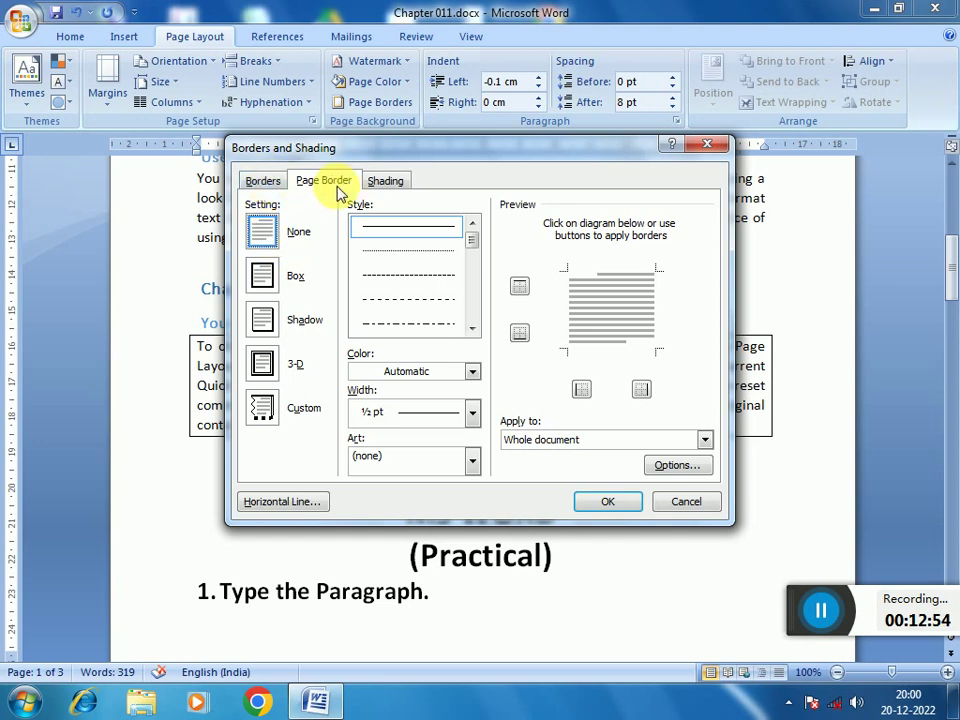
{"action": "left_click", "coordinate": [263, 183]}
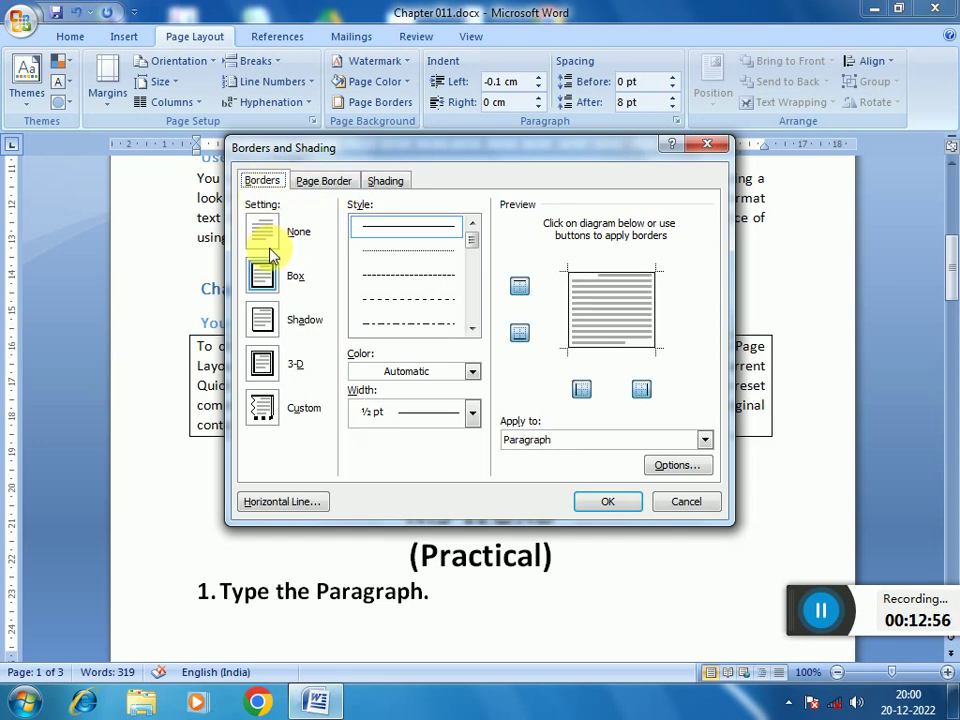
{"action": "left_click", "coordinate": [603, 502]}
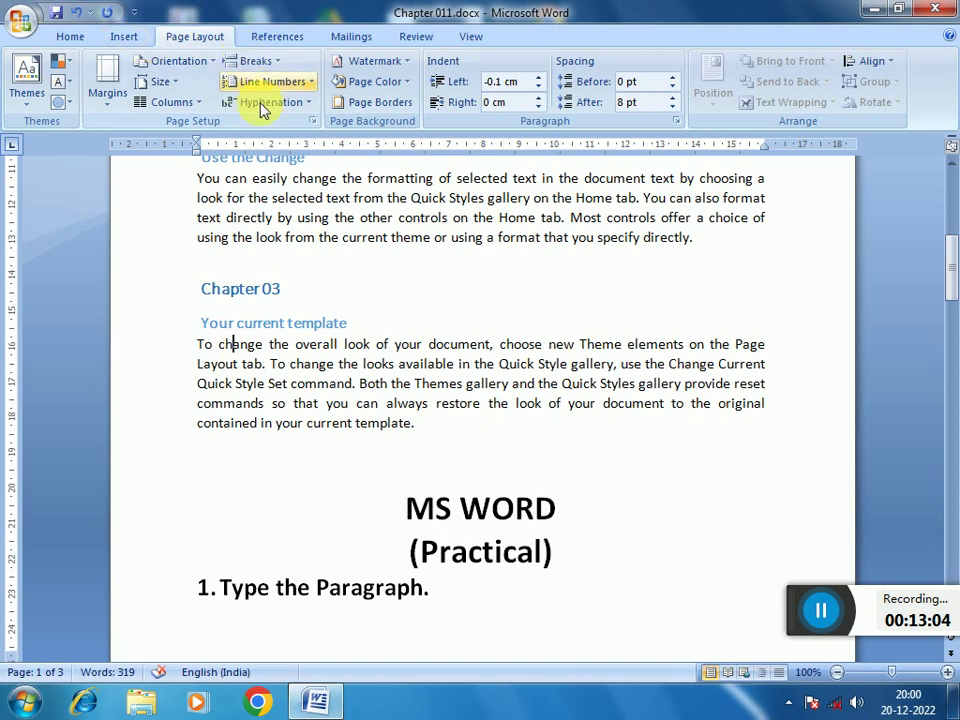
{"action": "left_click", "coordinate": [385, 108]}
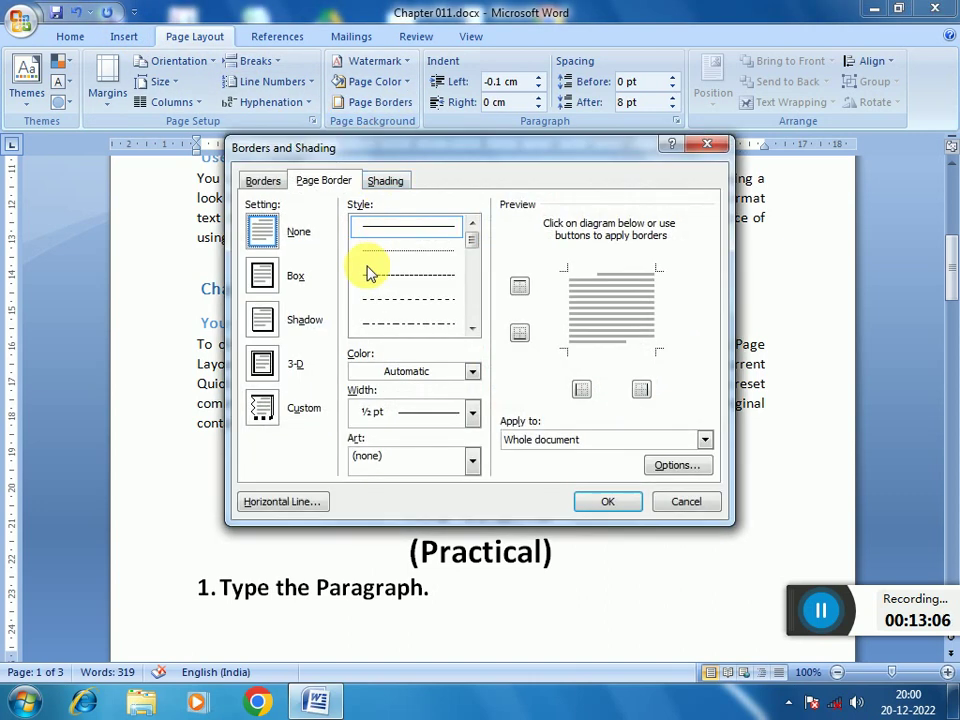
{"action": "left_click", "coordinate": [262, 182]}
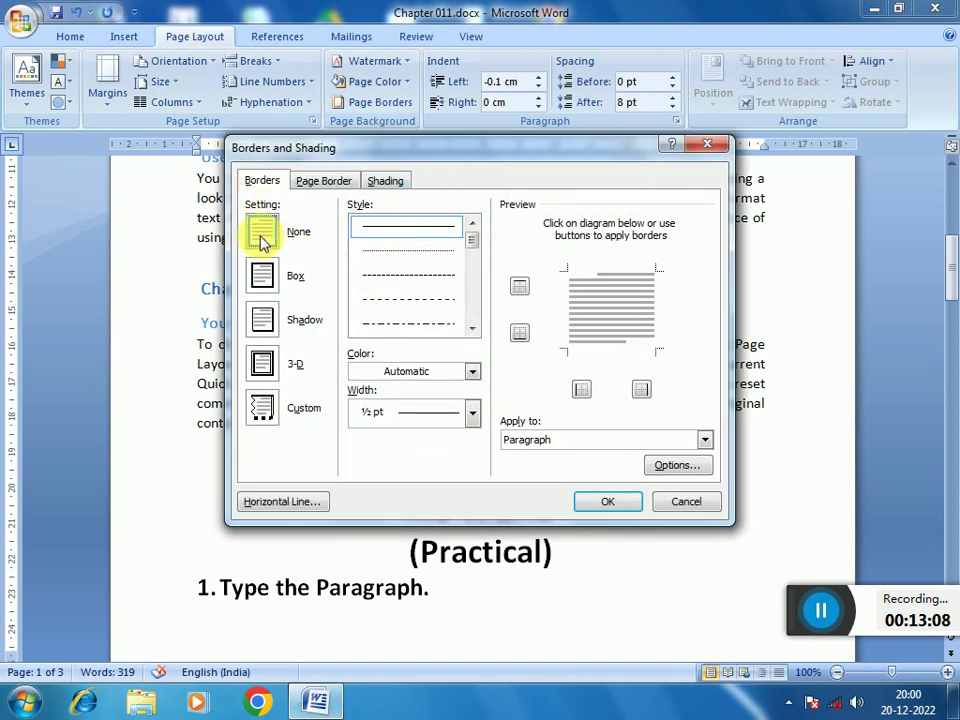
{"action": "left_click", "coordinate": [262, 275]}
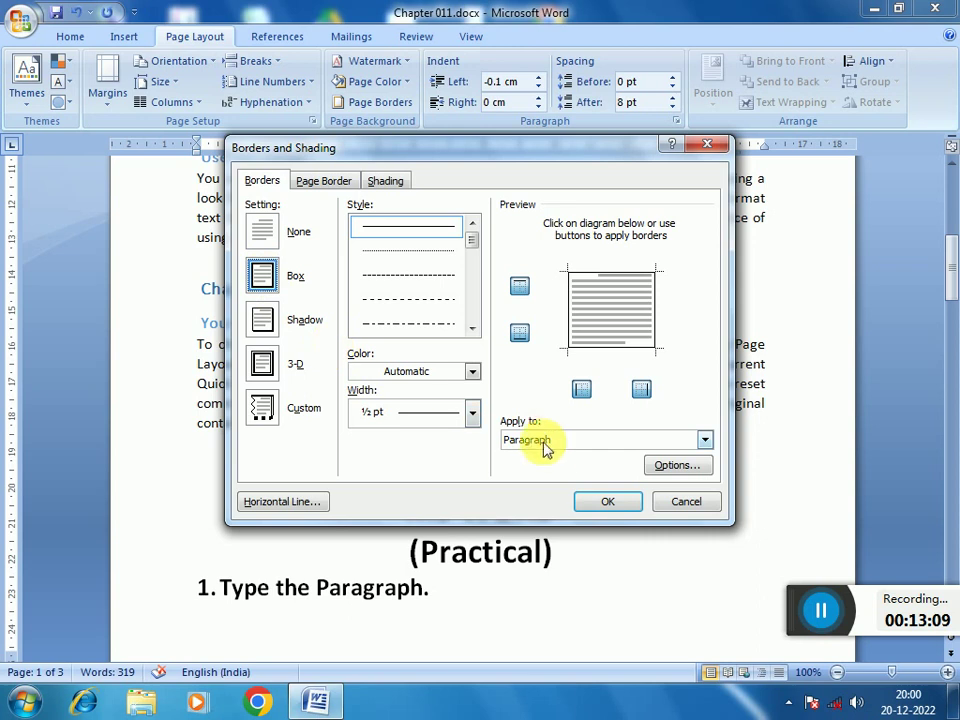
{"action": "left_click", "coordinate": [601, 503]}
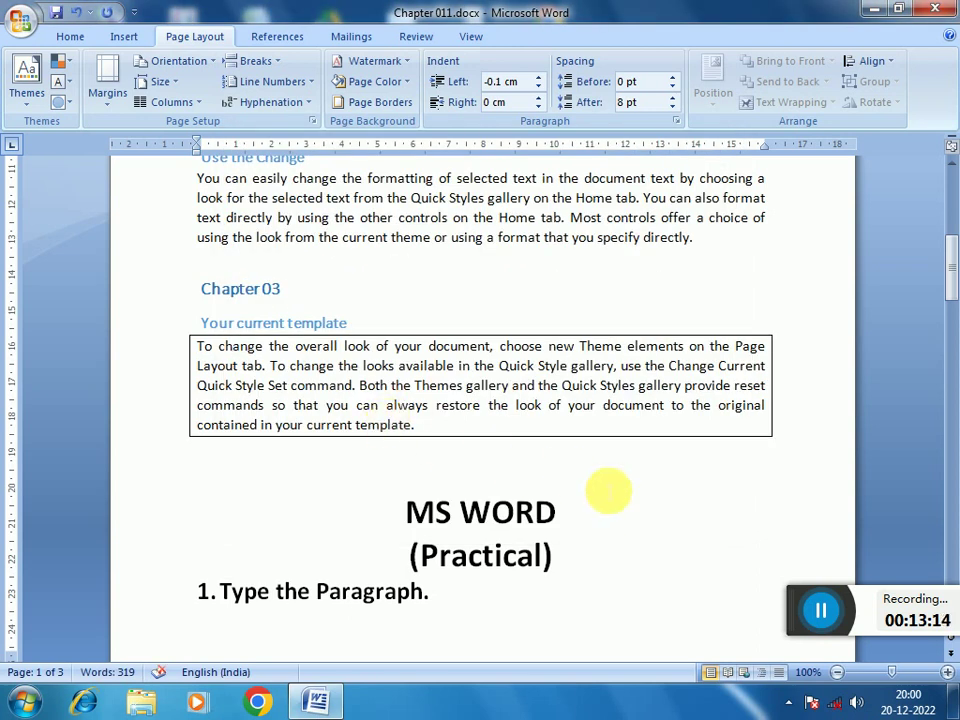
{"action": "scroll", "coordinate": [607, 489], "scroll_direction": "down", "scroll_amount": 5}
{"action": "scroll", "coordinate": [610, 475], "scroll_direction": "down", "scroll_amount": 3}
{"action": "scroll", "coordinate": [606, 482], "scroll_direction": "down", "scroll_amount": 2}
- Review the task list, then place the caret after 'directly.' ending the Chapter 02 paragraph
{"action": "scroll", "coordinate": [585, 470], "scroll_direction": "down", "scroll_amount": 3}
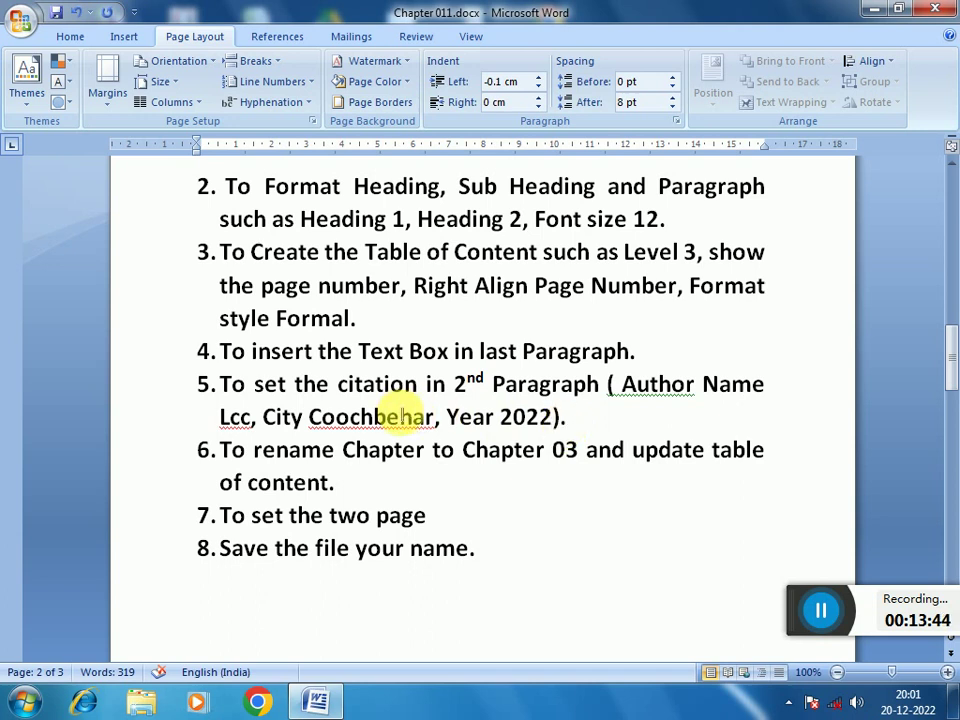
{"action": "scroll", "coordinate": [399, 411], "scroll_direction": "up", "scroll_amount": 5}
{"action": "scroll", "coordinate": [403, 410], "scroll_direction": "up", "scroll_amount": 7}
{"action": "scroll", "coordinate": [405, 405], "scroll_direction": "up", "scroll_amount": 3}
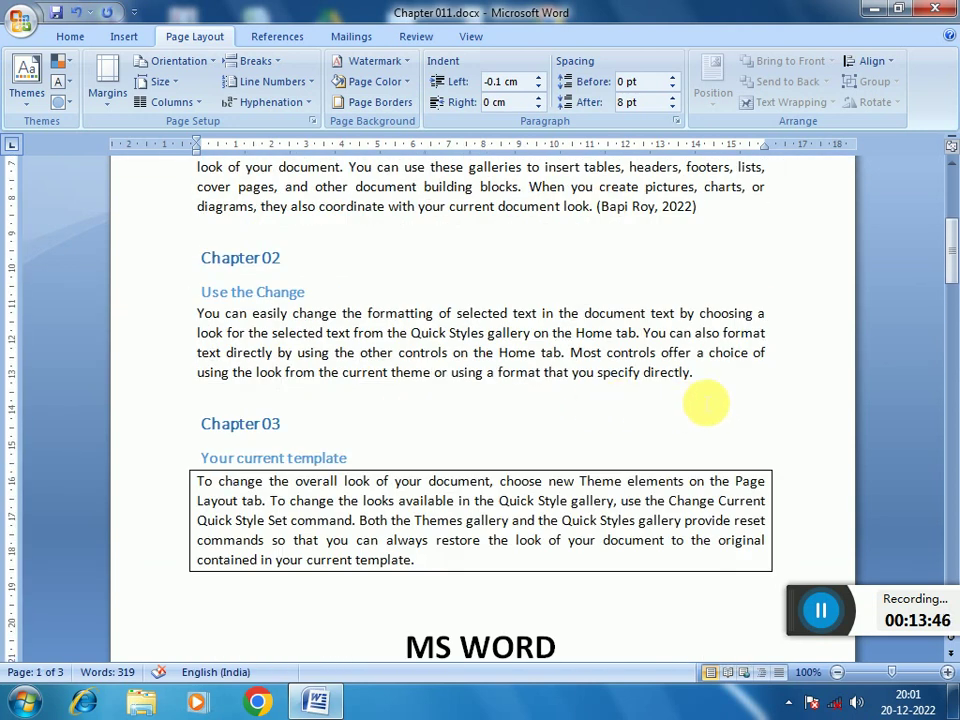
{"action": "left_click", "coordinate": [705, 380]}
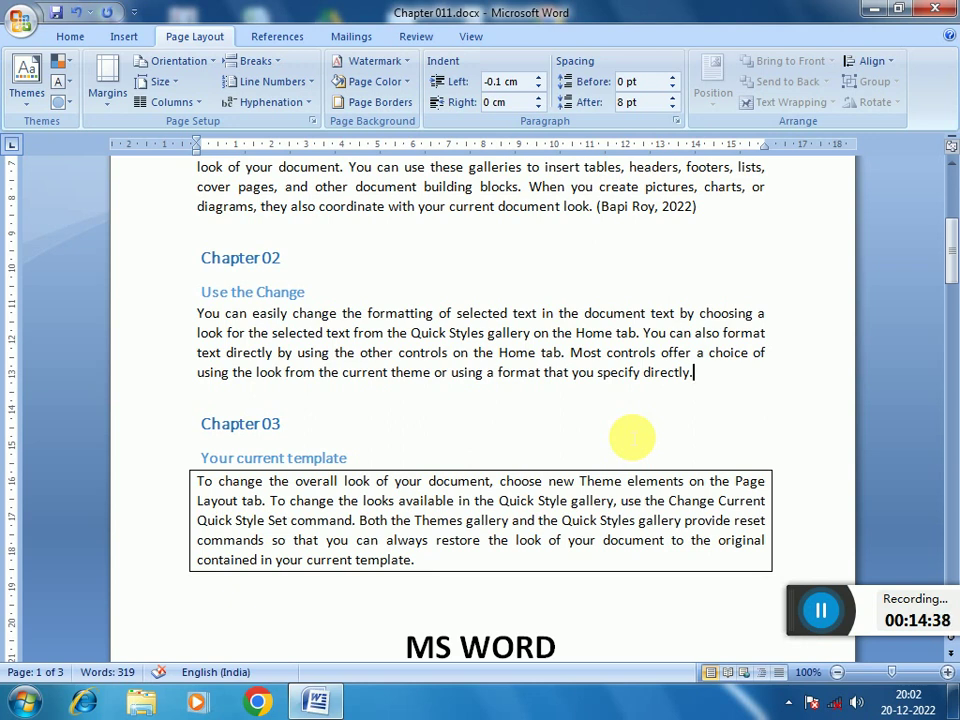
- Start adding a new citation source of type Report from References > Insert Citation
{"action": "left_click", "coordinate": [284, 38]}
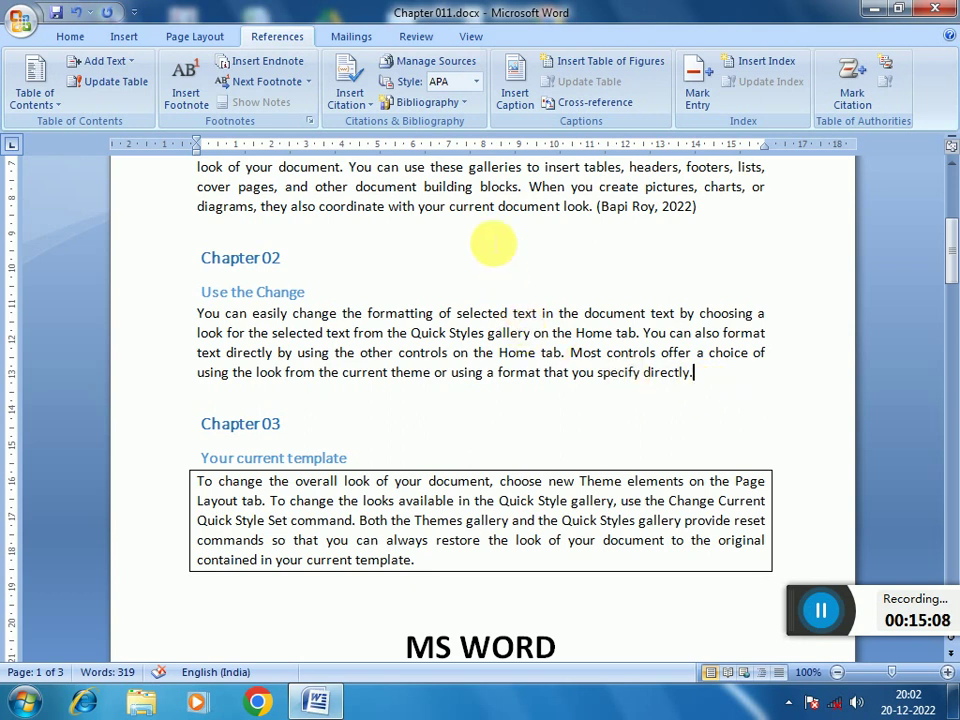
{"action": "left_click", "coordinate": [372, 106]}
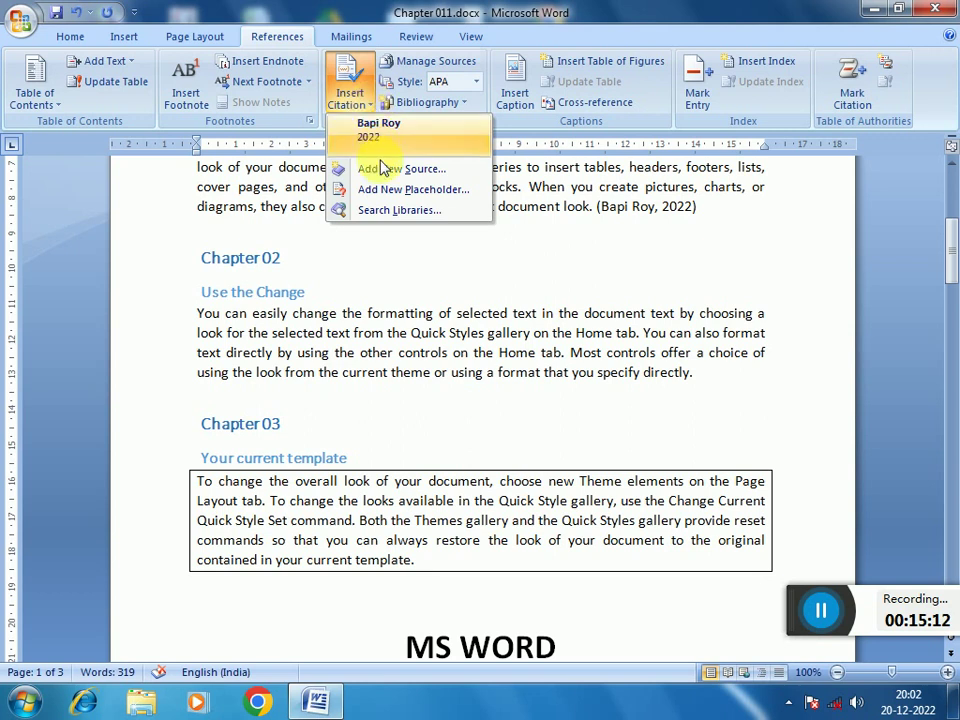
{"action": "left_click", "coordinate": [421, 177]}
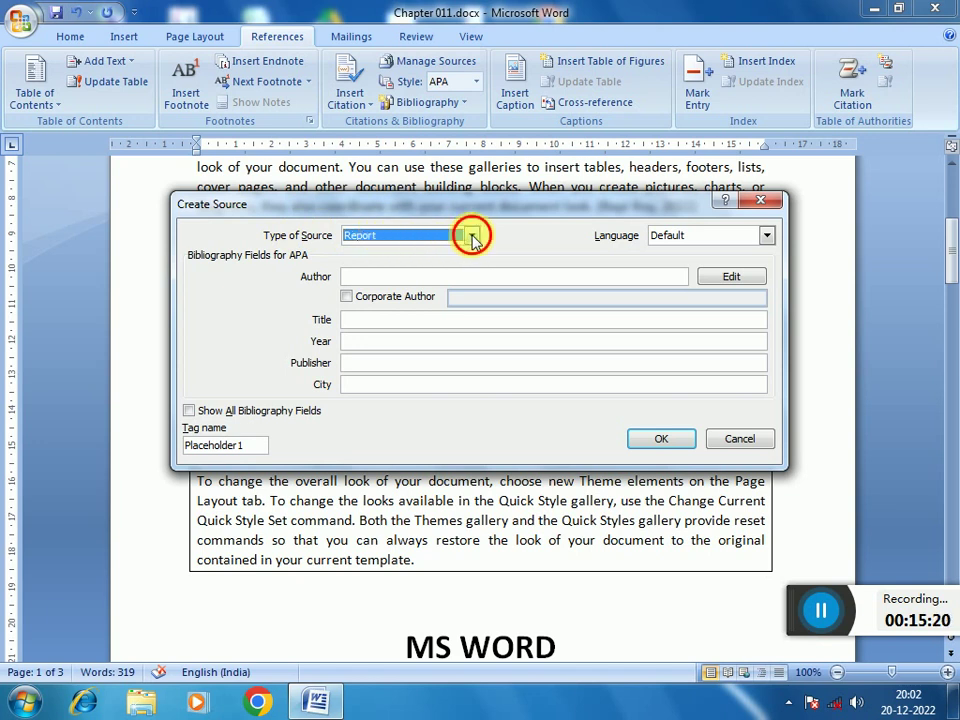
{"action": "left_click", "coordinate": [472, 237]}
{"action": "left_click", "coordinate": [395, 314]}
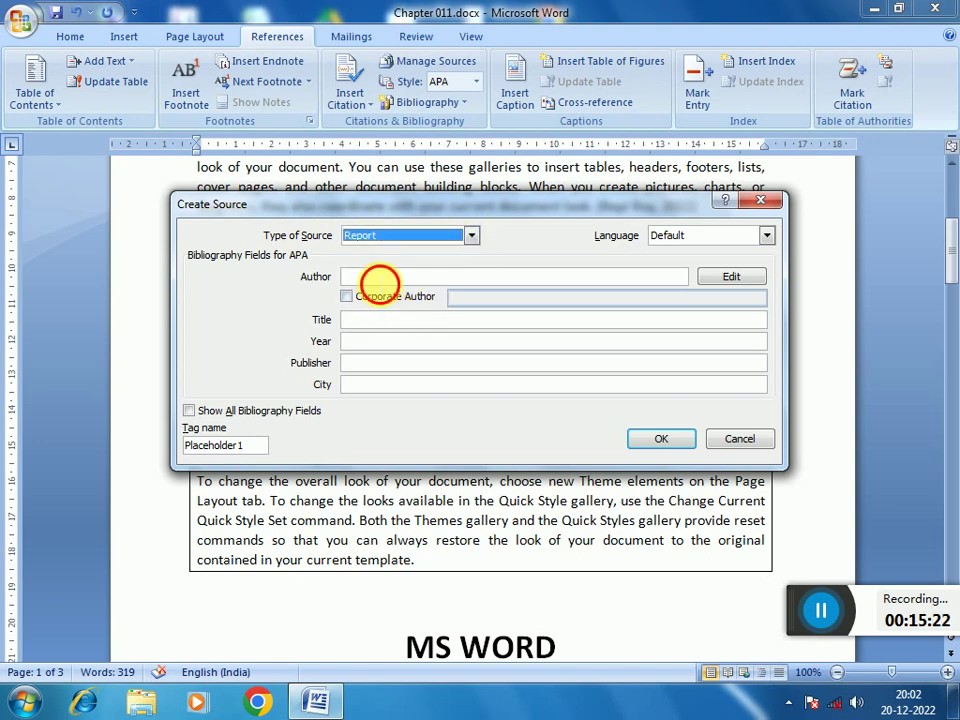
- Fill in author Lcc, year 2022 and city coochbehar, then insert the citation
{"action": "left_click", "coordinate": [378, 279]}
{"action": "type", "text": "L"}
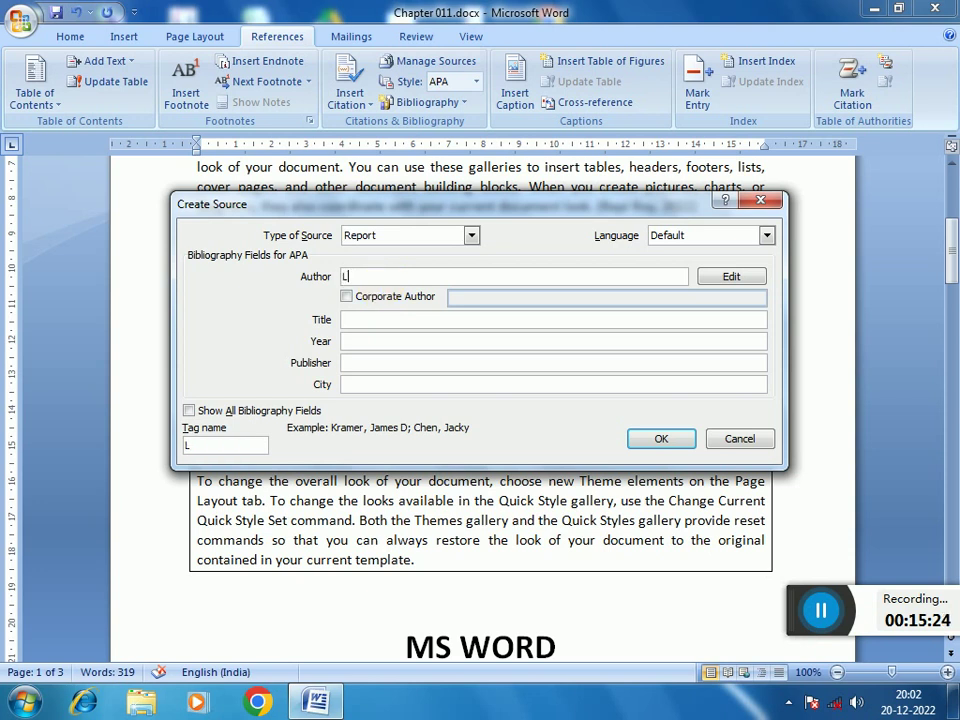
{"action": "type", "text": "cc"}
{"action": "left_click", "coordinate": [349, 297]}
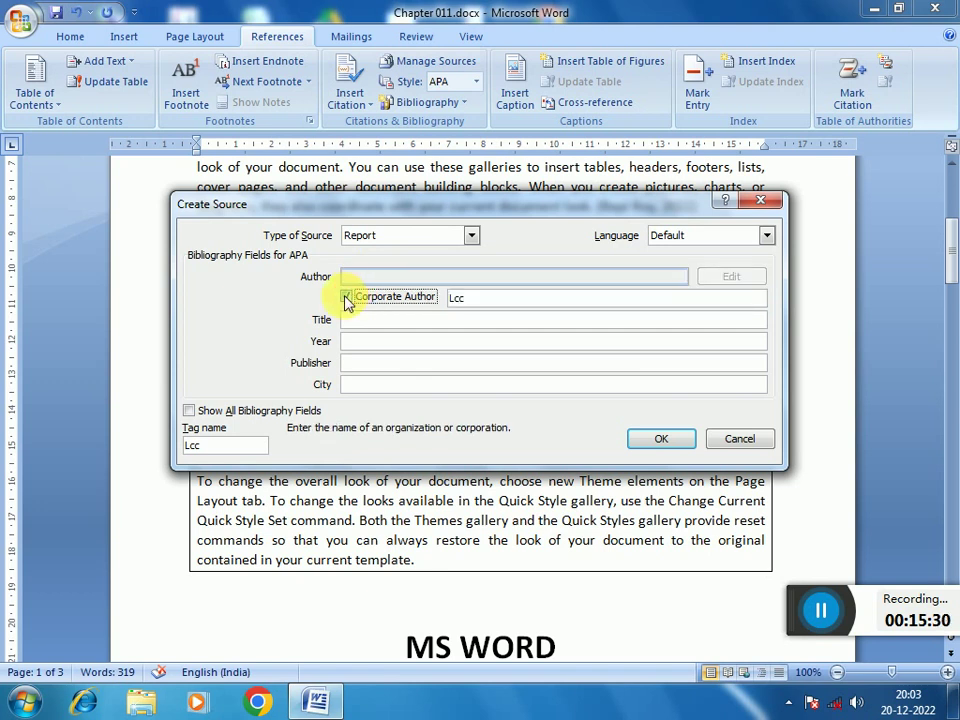
{"action": "left_click", "coordinate": [348, 297]}
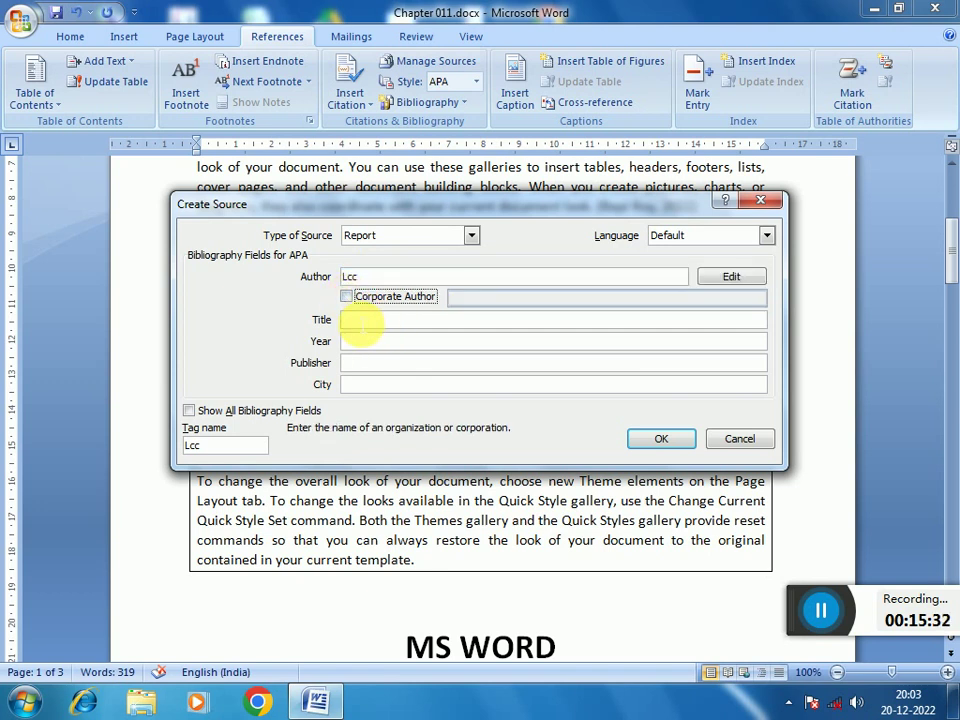
{"action": "left_click", "coordinate": [365, 345]}
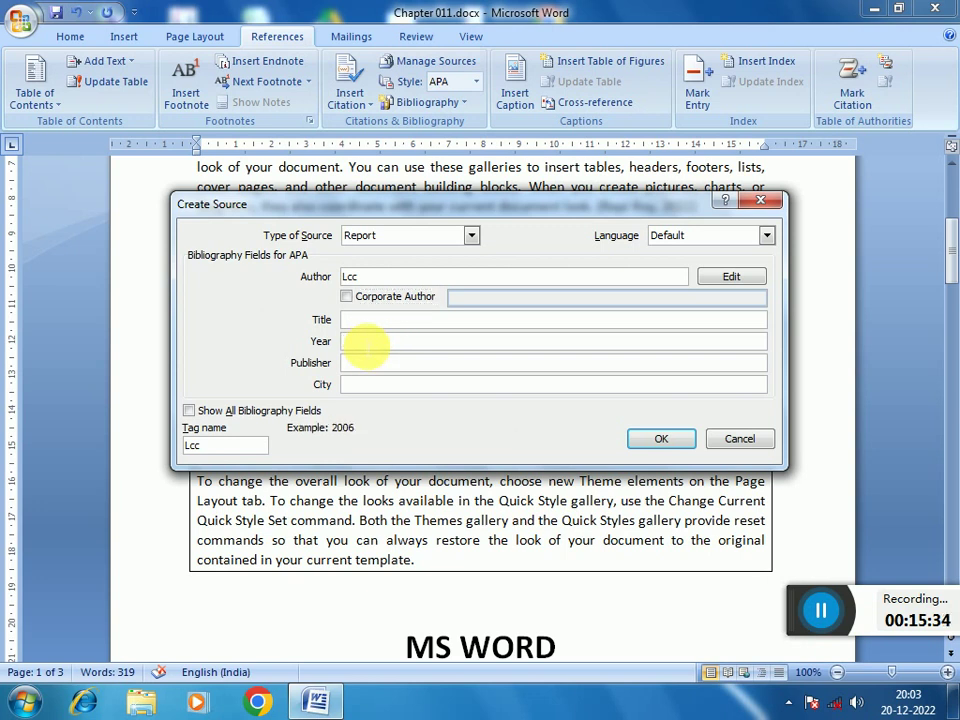
{"action": "type", "text": "2022"}
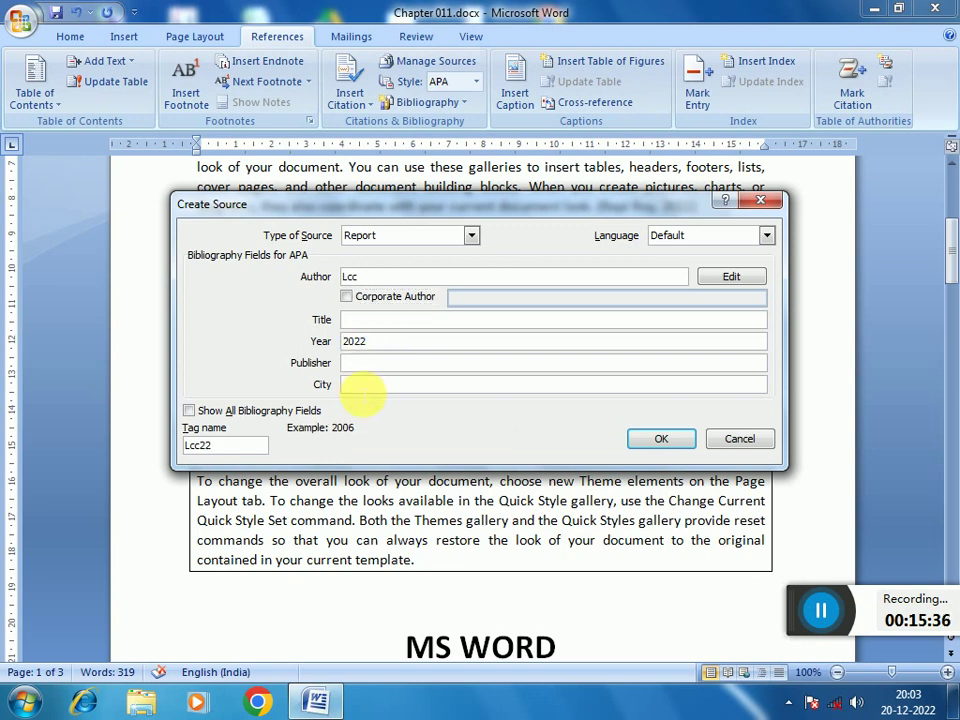
{"action": "left_click", "coordinate": [370, 384]}
{"action": "type", "text": "coo"}
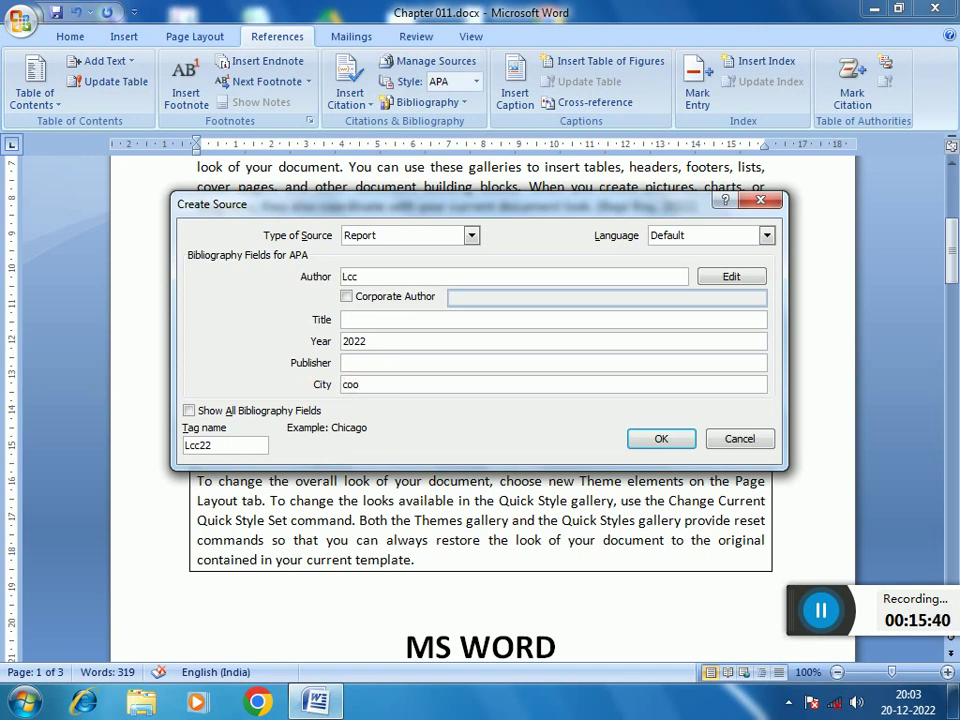
{"action": "type", "text": "chbeha"}
{"action": "type", "text": "r"}
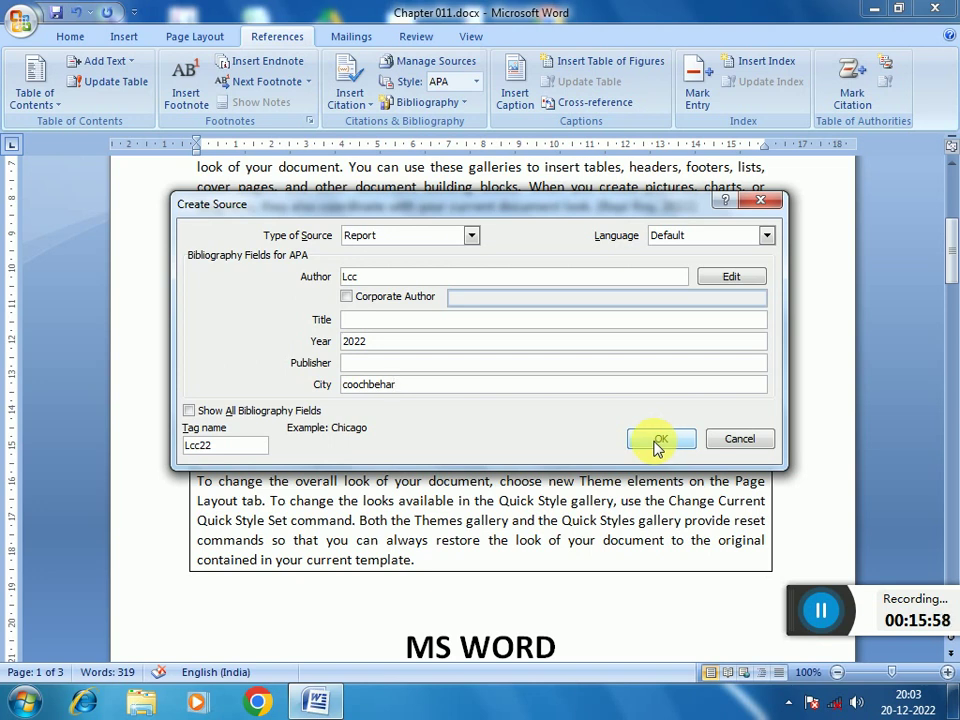
{"action": "left_click", "coordinate": [657, 444]}
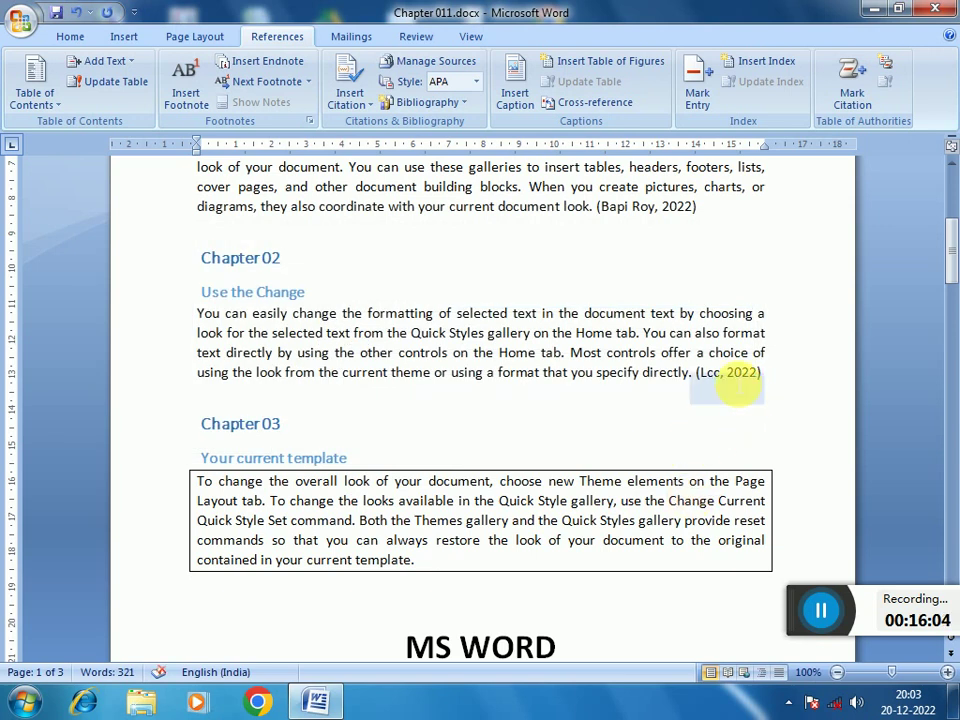
- Dismiss the (Lcc, 2022) citation's options unchanged and leave the caret just after it
{"action": "left_click", "coordinate": [740, 378]}
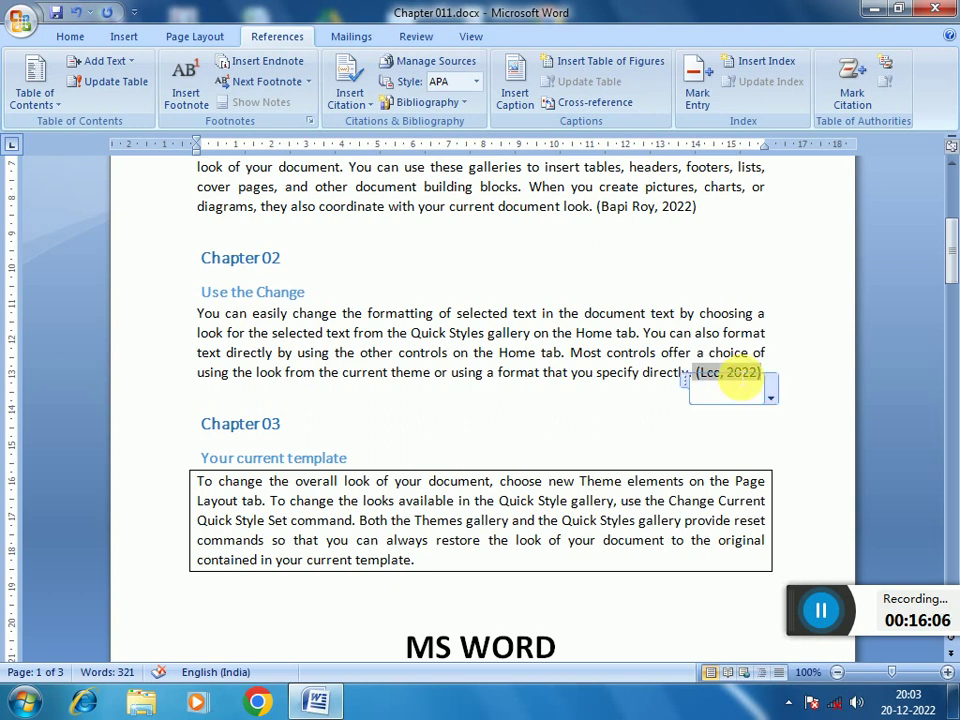
{"action": "left_click", "coordinate": [773, 398]}
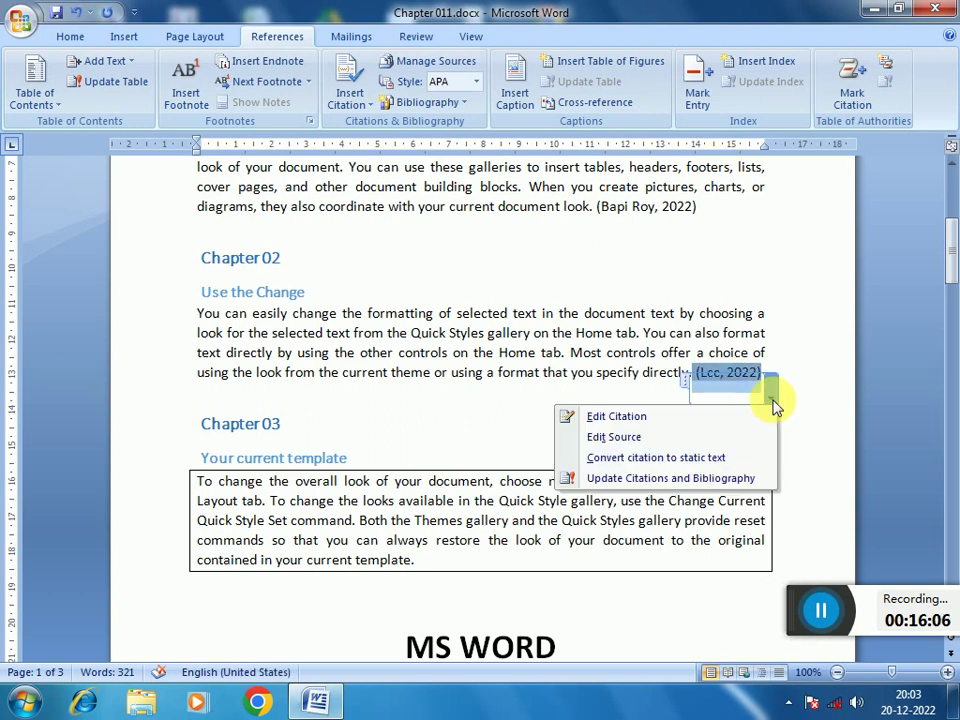
{"action": "left_click", "coordinate": [643, 417]}
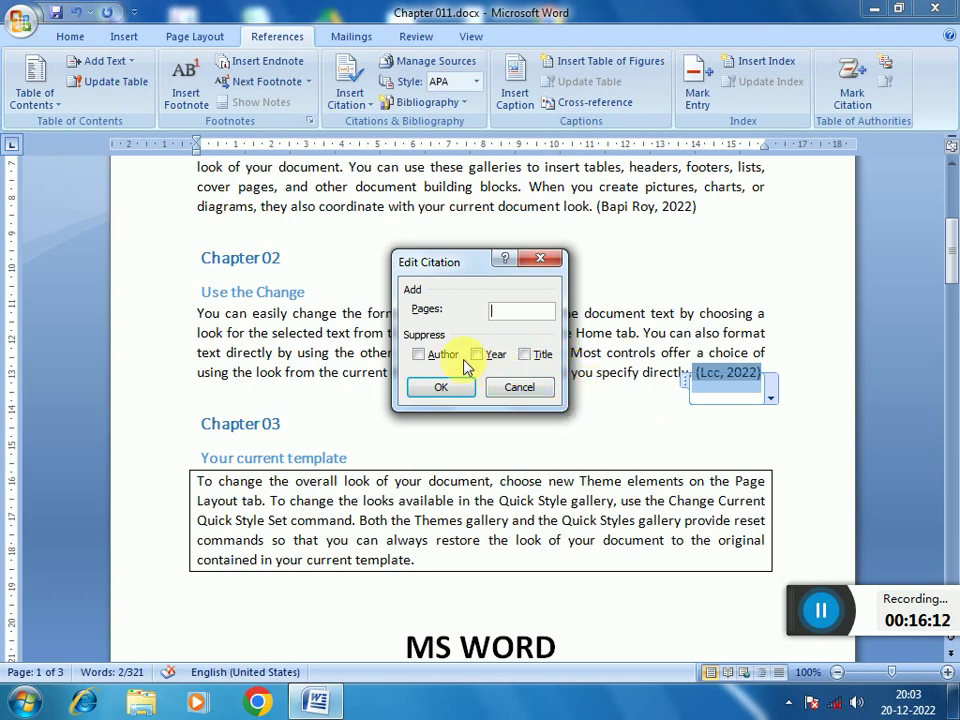
{"action": "left_click", "coordinate": [541, 261]}
{"action": "left_click", "coordinate": [745, 373]}
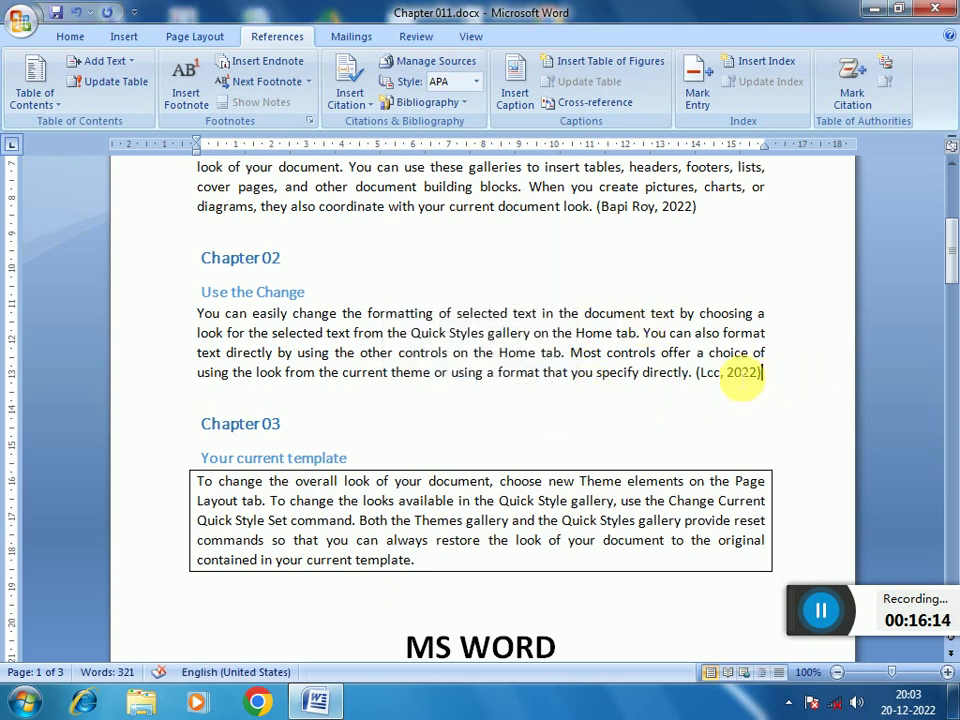
{"action": "left_click", "coordinate": [770, 398]}
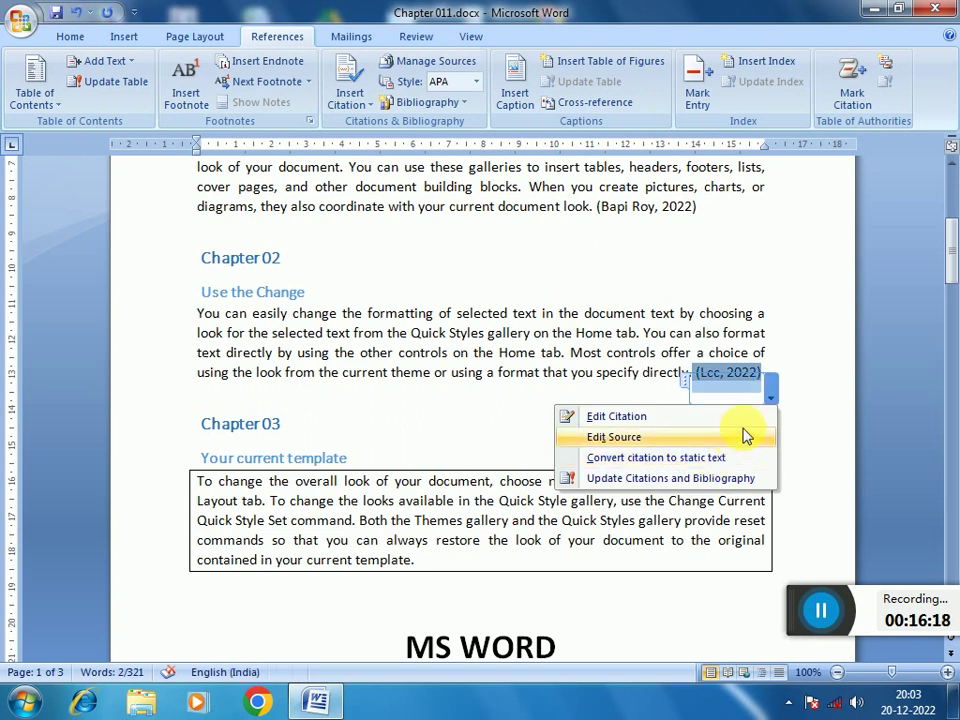
{"action": "key", "text": "Escape"}
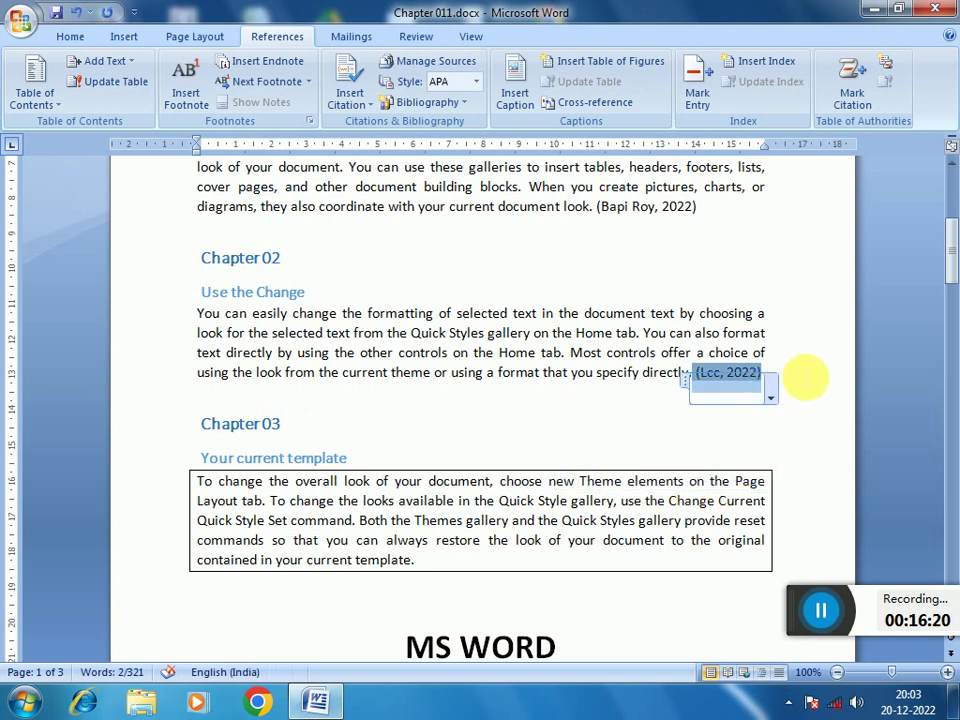
{"action": "left_click", "coordinate": [738, 395]}
{"action": "left_click", "coordinate": [726, 376]}
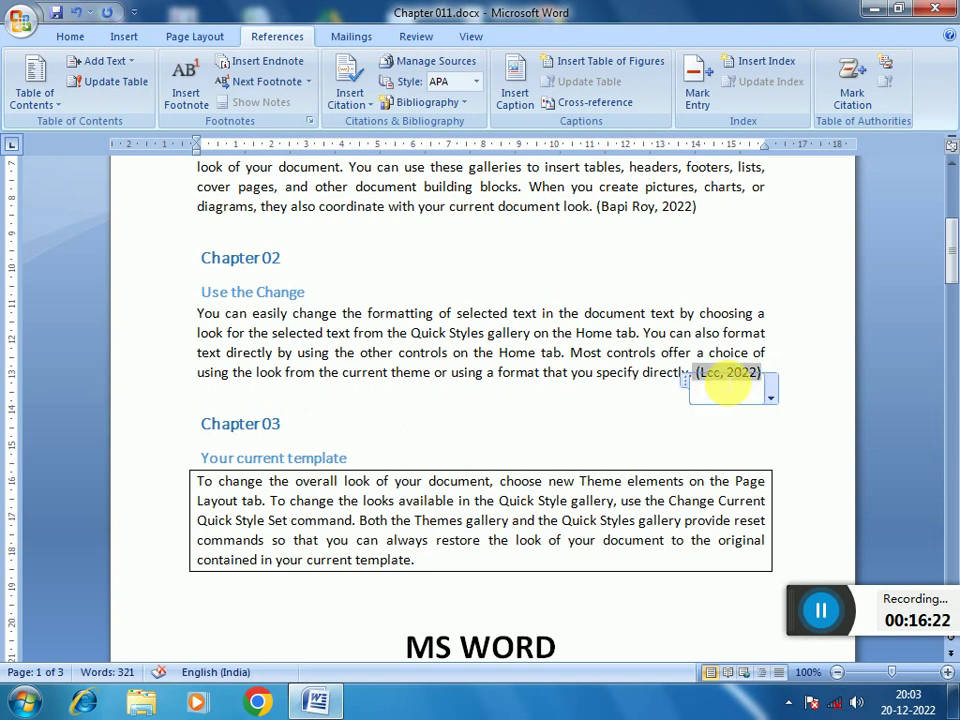
{"action": "left_click", "coordinate": [686, 378]}
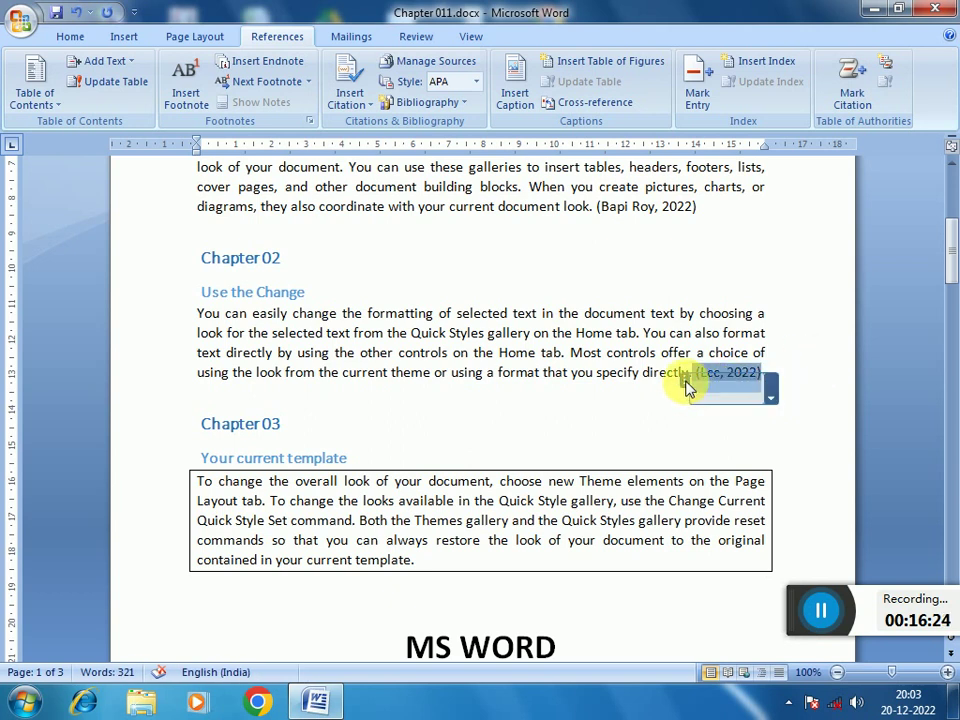
{"action": "left_click", "coordinate": [828, 396]}
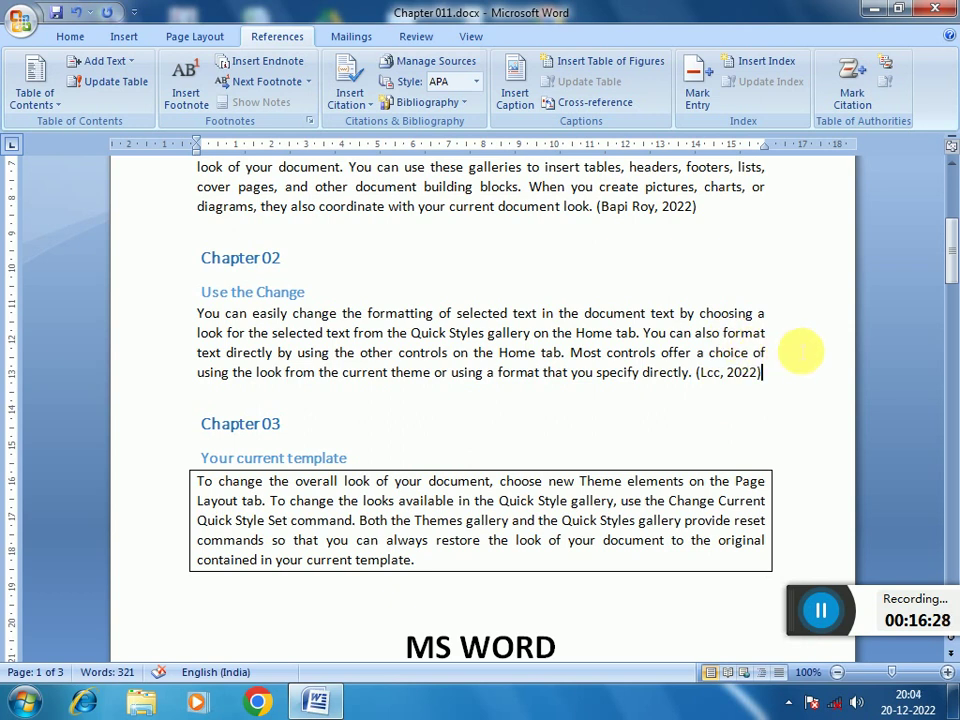
{"action": "scroll", "coordinate": [801, 371], "scroll_direction": "down", "scroll_amount": 3}
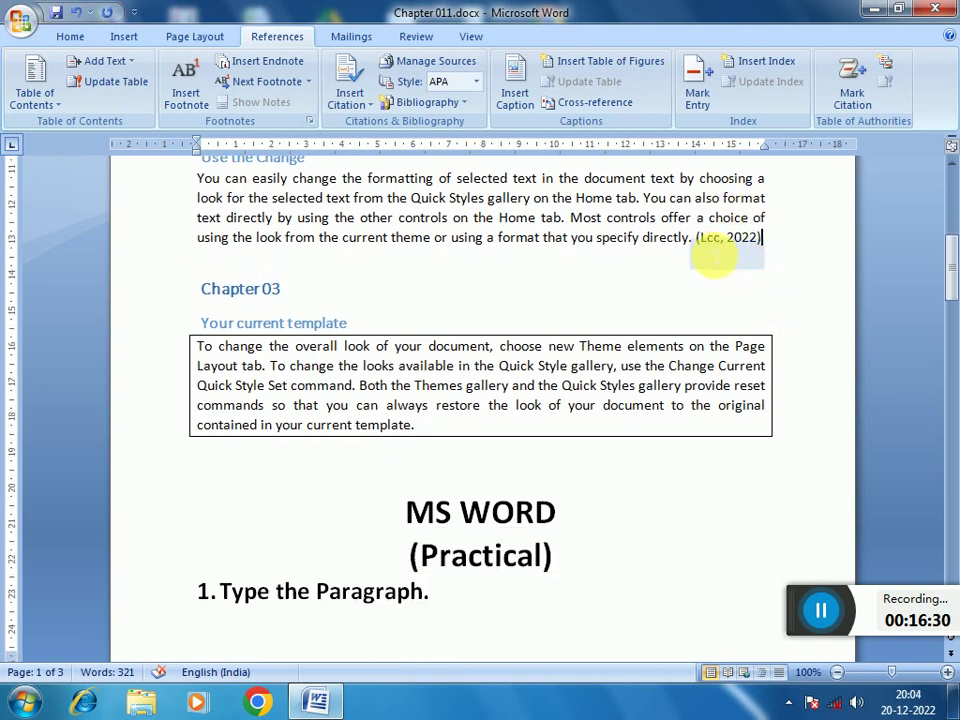
{"action": "scroll", "coordinate": [770, 256], "scroll_direction": "up", "scroll_amount": 5}
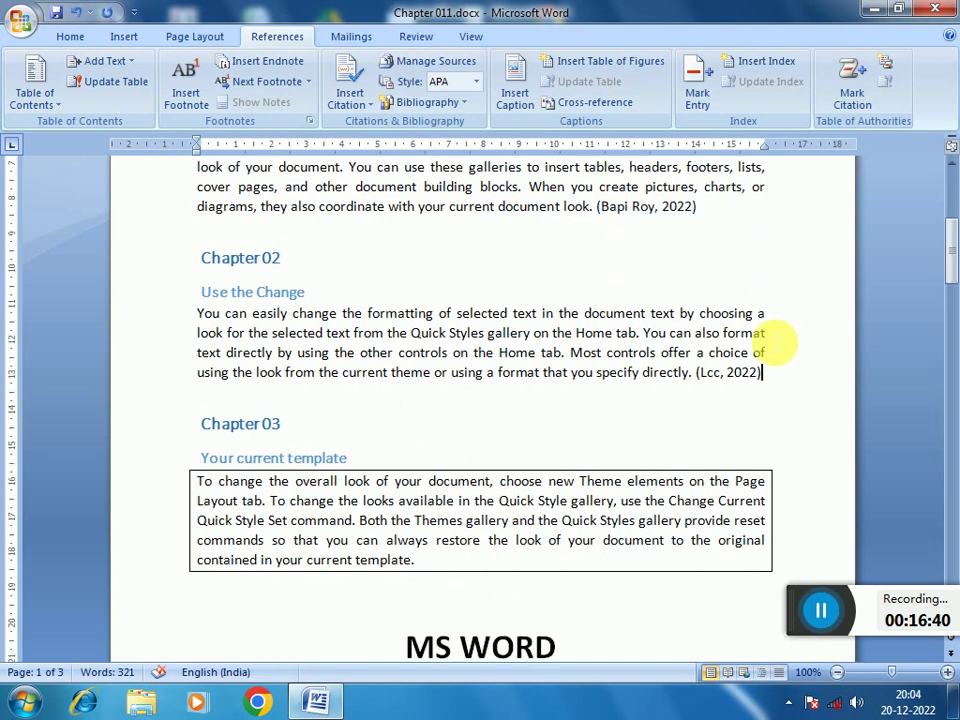
{"action": "scroll", "coordinate": [778, 343], "scroll_direction": "down", "scroll_amount": 1}
{"action": "scroll", "coordinate": [779, 346], "scroll_direction": "down", "scroll_amount": 2}
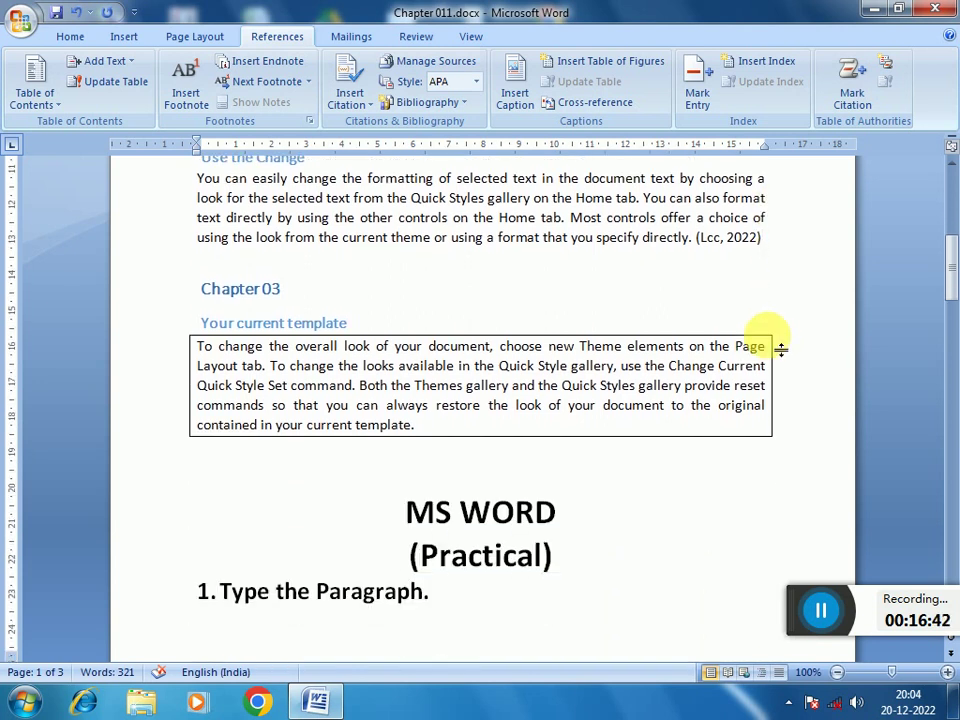
{"action": "scroll", "coordinate": [779, 346], "scroll_direction": "down", "scroll_amount": 2}
{"action": "scroll", "coordinate": [776, 339], "scroll_direction": "down", "scroll_amount": 3}
{"action": "scroll", "coordinate": [776, 339], "scroll_direction": "down", "scroll_amount": 3}
{"action": "scroll", "coordinate": [776, 339], "scroll_direction": "down", "scroll_amount": 5}
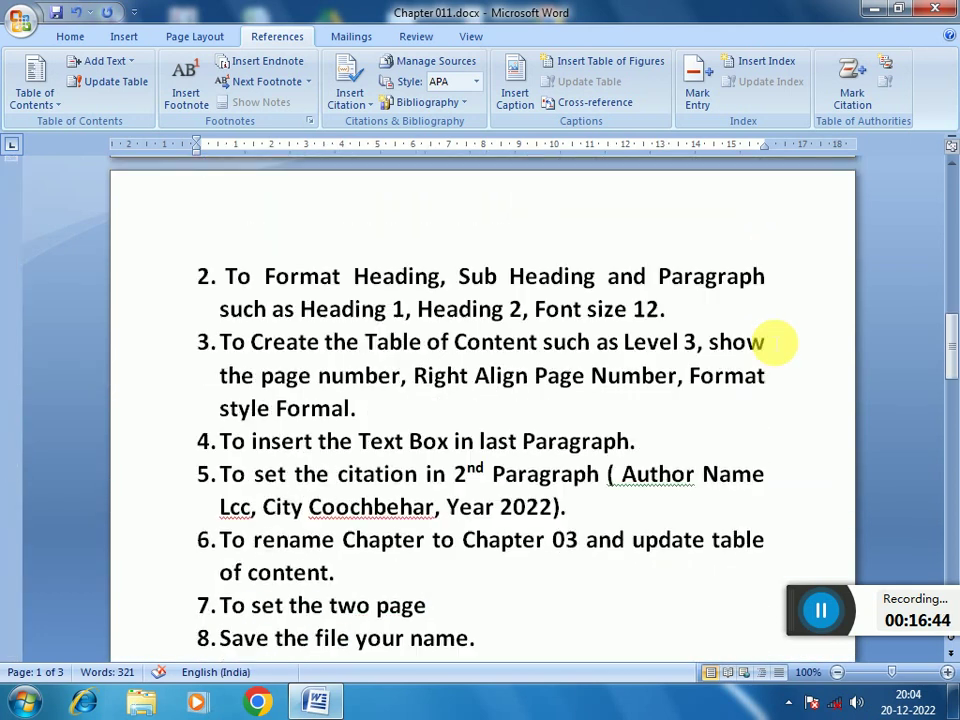
{"action": "scroll", "coordinate": [776, 342], "scroll_direction": "down", "scroll_amount": 5}
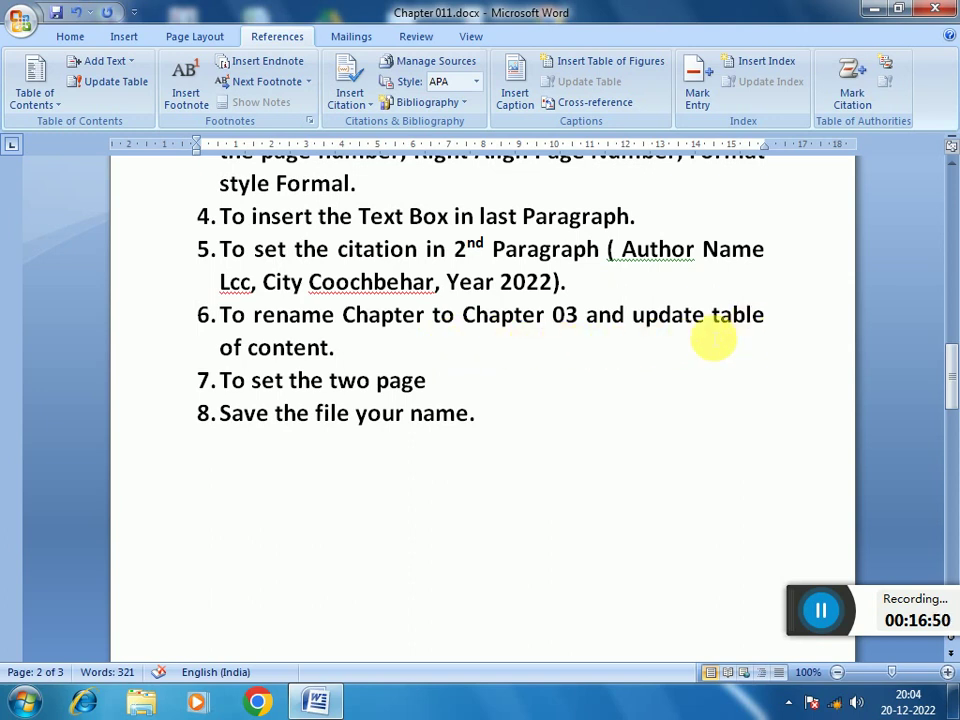
{"action": "scroll", "coordinate": [546, 418], "scroll_direction": "up", "scroll_amount": 5}
{"action": "scroll", "coordinate": [548, 417], "scroll_direction": "up", "scroll_amount": 5}
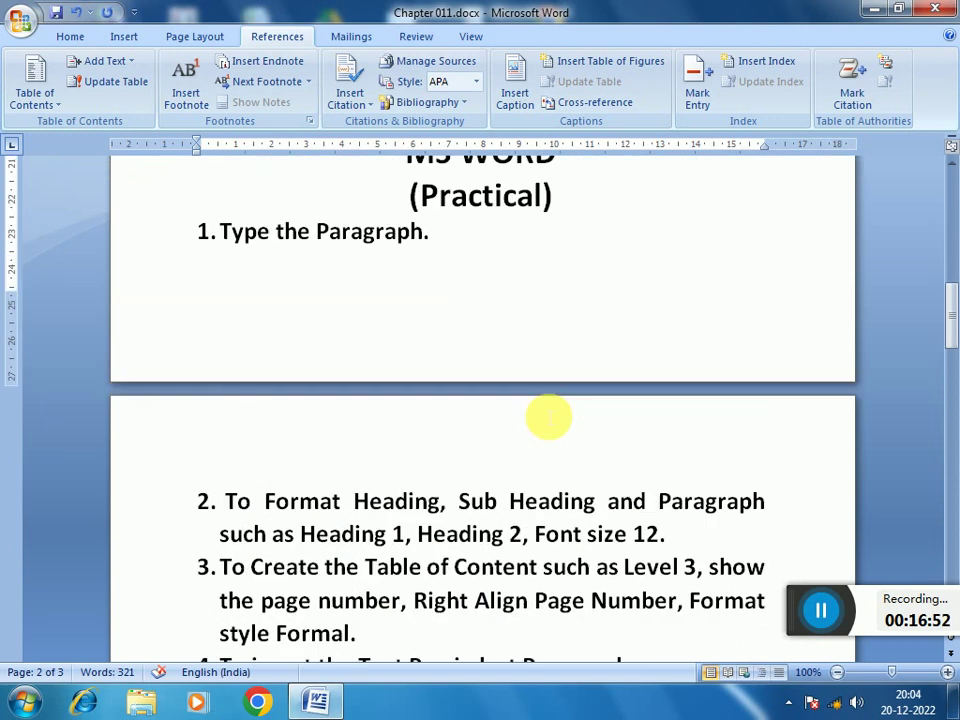
{"action": "scroll", "coordinate": [546, 416], "scroll_direction": "up", "scroll_amount": 4}
{"action": "scroll", "coordinate": [514, 426], "scroll_direction": "up", "scroll_amount": 5}
{"action": "scroll", "coordinate": [424, 426], "scroll_direction": "up", "scroll_amount": 1}
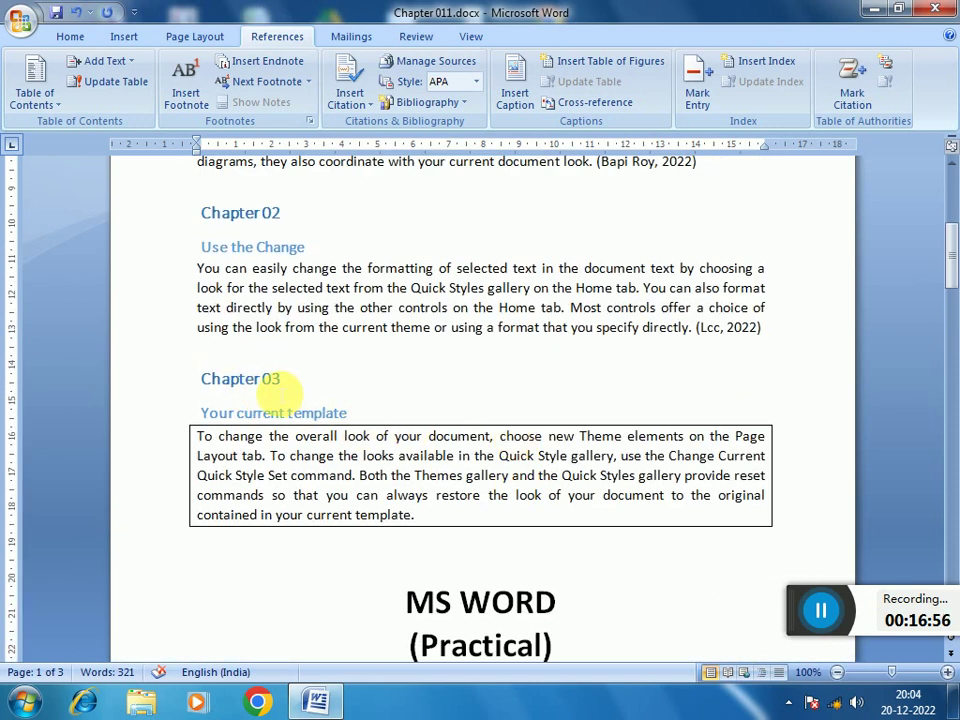
{"action": "scroll", "coordinate": [300, 393], "scroll_direction": "up", "scroll_amount": 3}
{"action": "scroll", "coordinate": [340, 393], "scroll_direction": "down", "scroll_amount": 2}
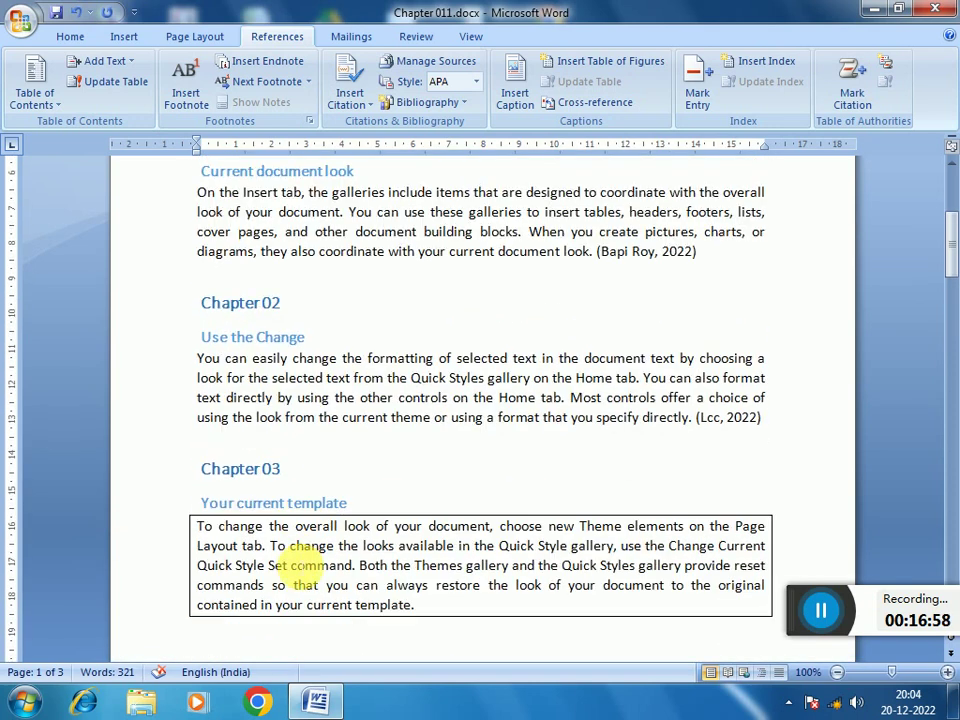
- Remove the number from the Chapter 03 heading so it reads 'Chapter'
{"action": "left_click", "coordinate": [283, 469]}
{"action": "key", "text": "BackSpace"}
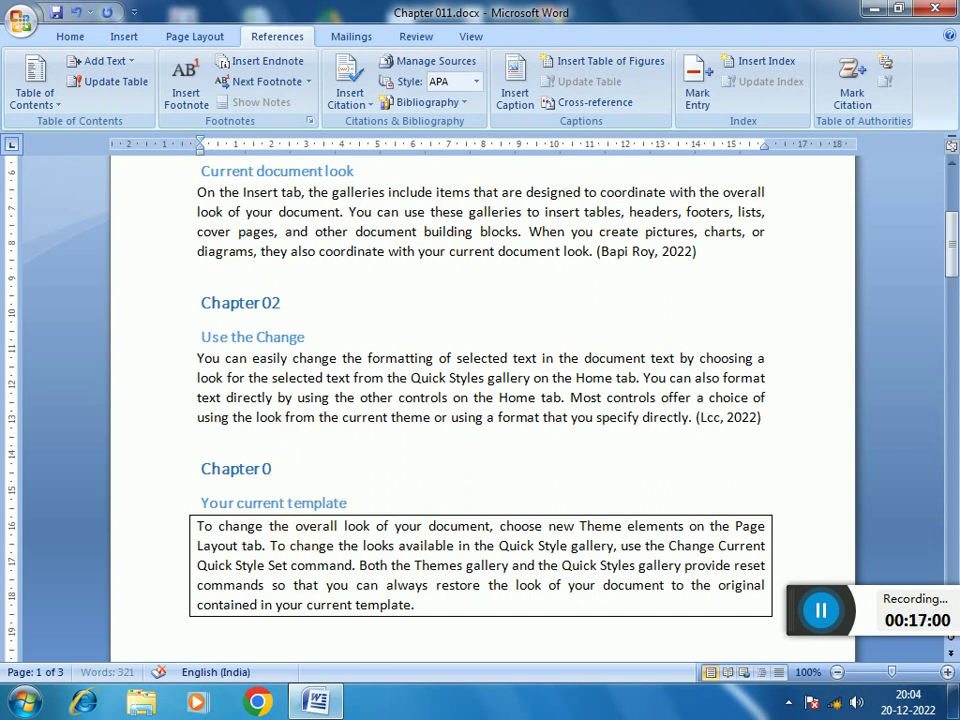
{"action": "scroll", "coordinate": [254, 277], "scroll_direction": "up", "scroll_amount": 2}
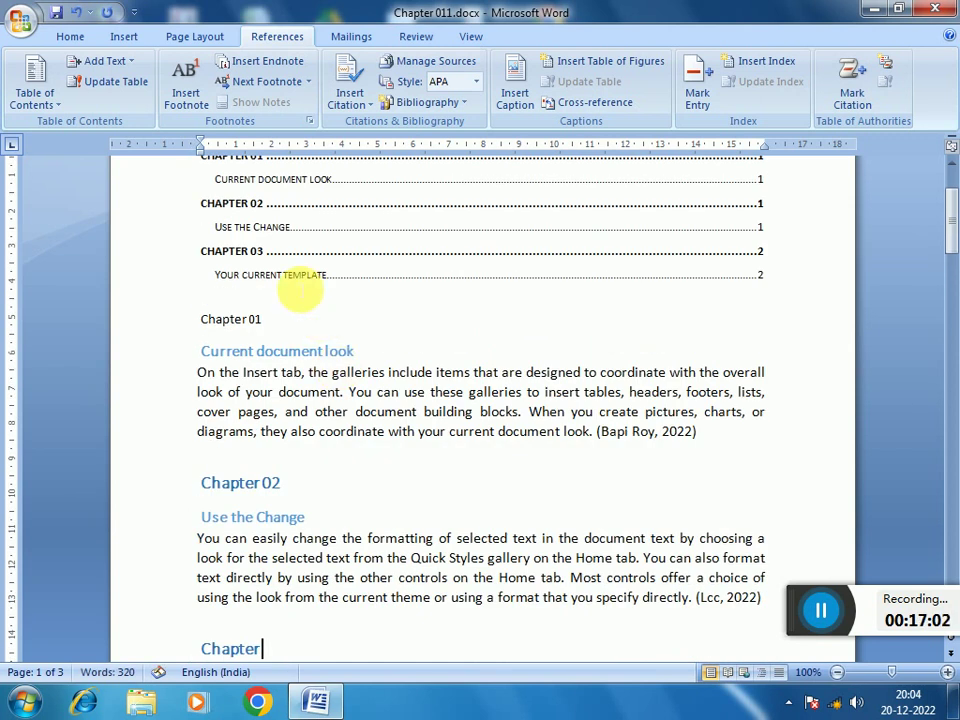
{"action": "left_click", "coordinate": [280, 247]}
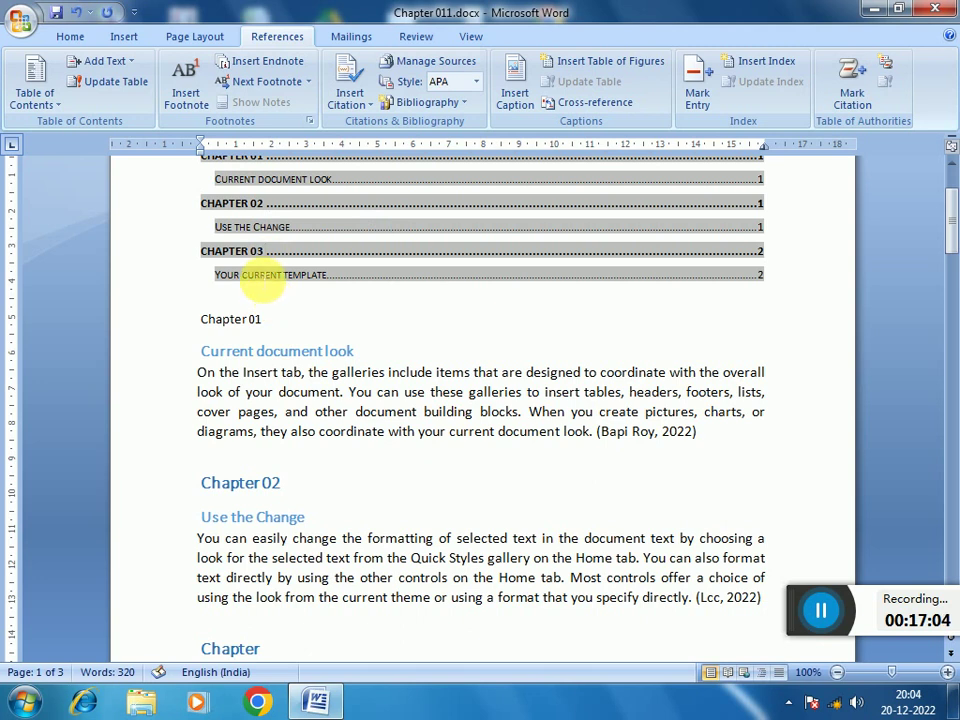
{"action": "left_click", "coordinate": [401, 349]}
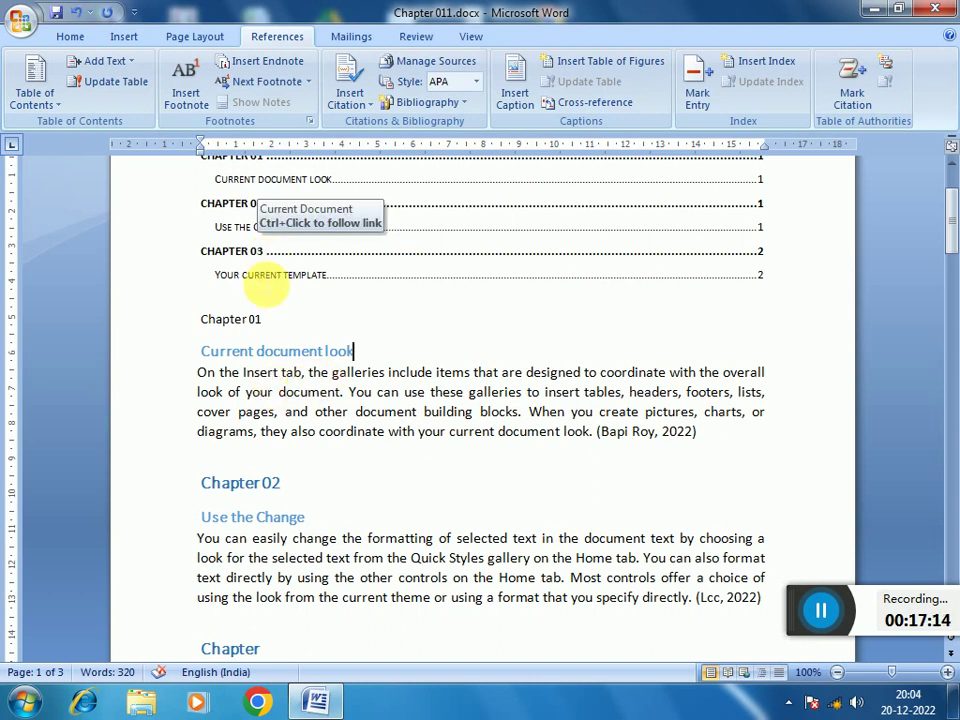
{"action": "scroll", "coordinate": [289, 456], "scroll_direction": "down", "scroll_amount": 5}
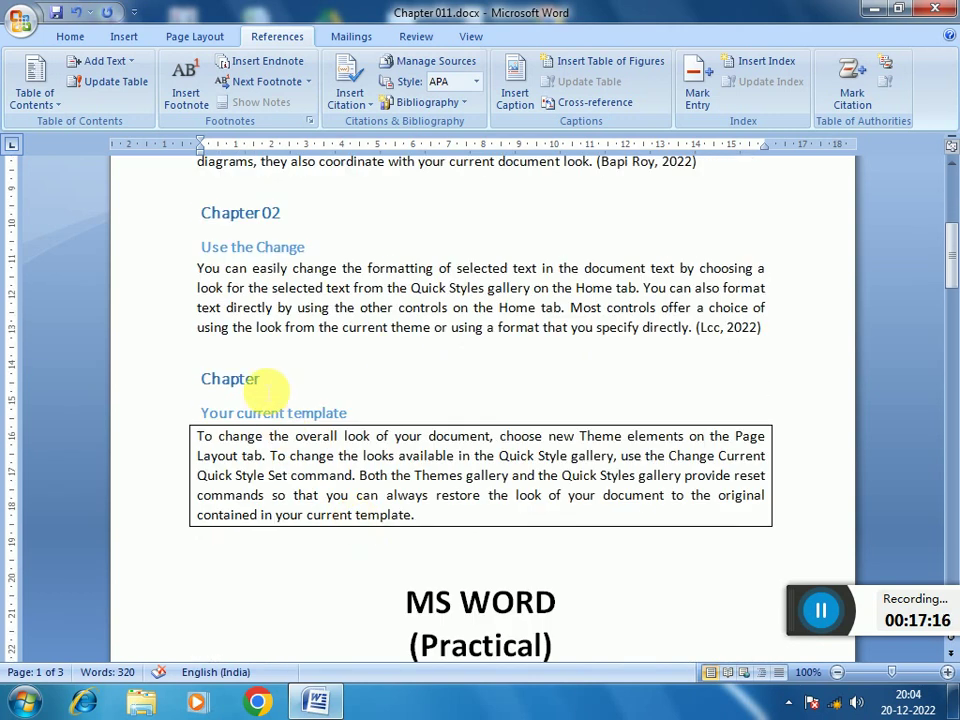
{"action": "scroll", "coordinate": [270, 395], "scroll_direction": "up", "scroll_amount": 7}
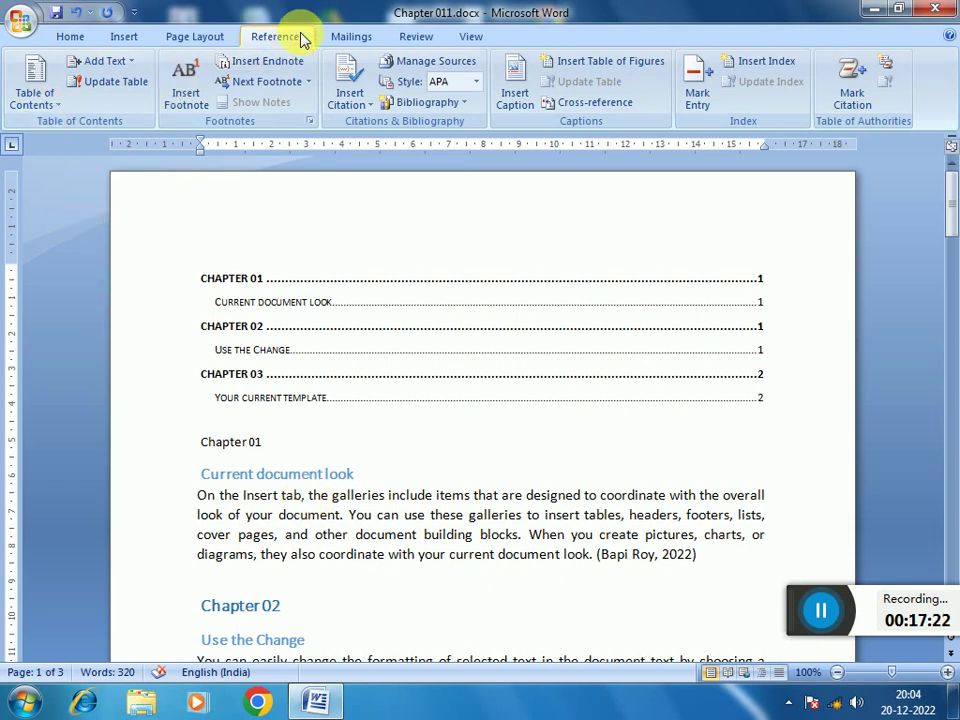
- Refresh the table of contents with 'Update entire table' so the third entry shows CHAPTER
{"action": "left_click", "coordinate": [57, 110]}
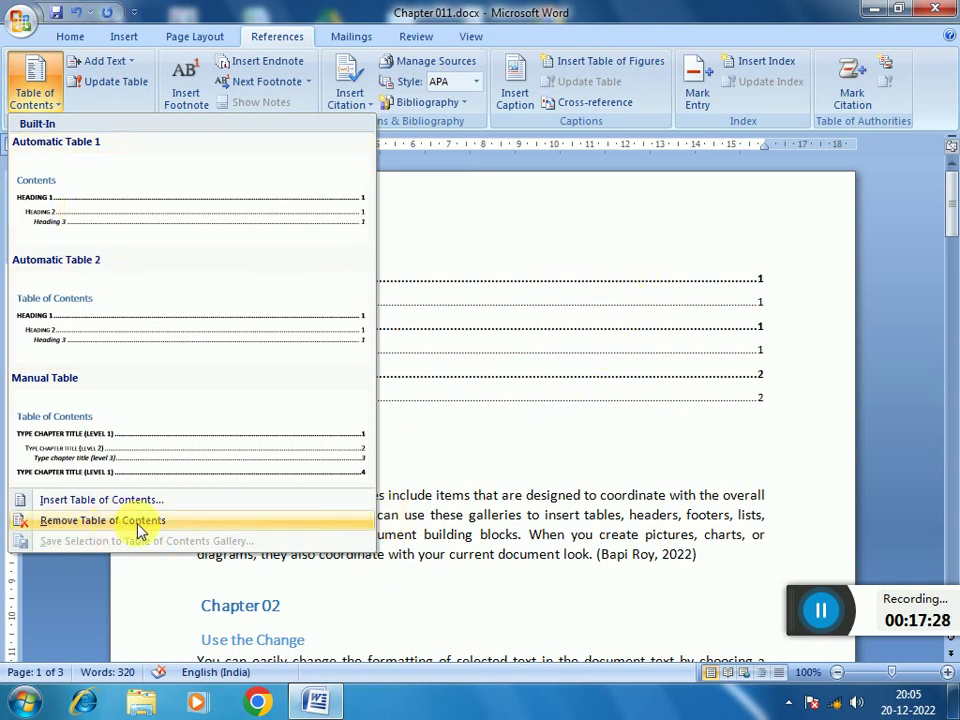
{"action": "left_click", "coordinate": [148, 606]}
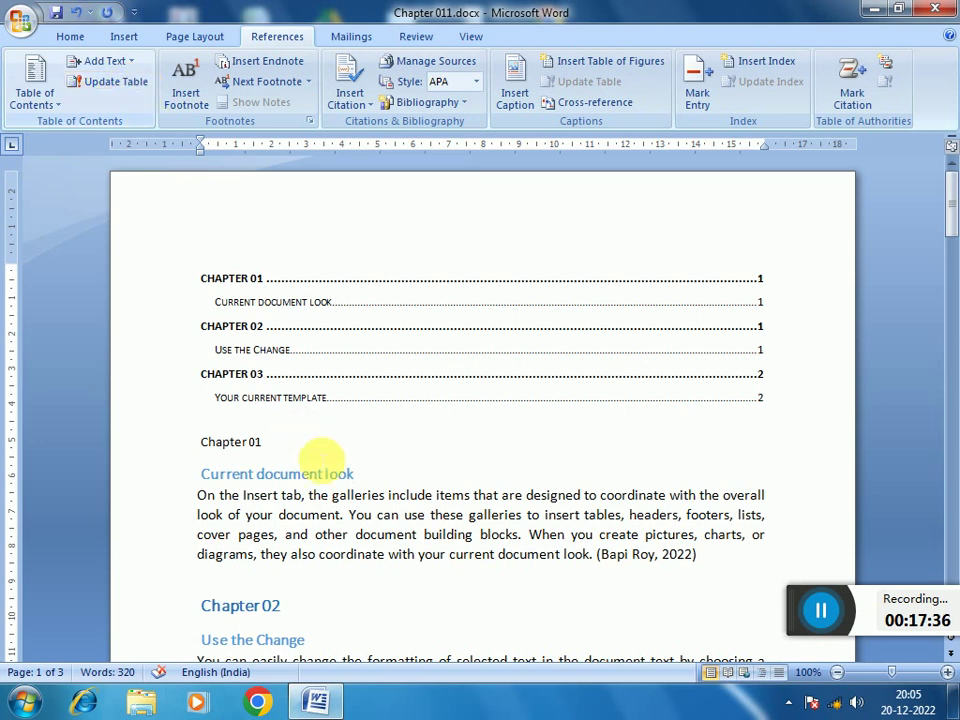
{"action": "left_click", "coordinate": [105, 83]}
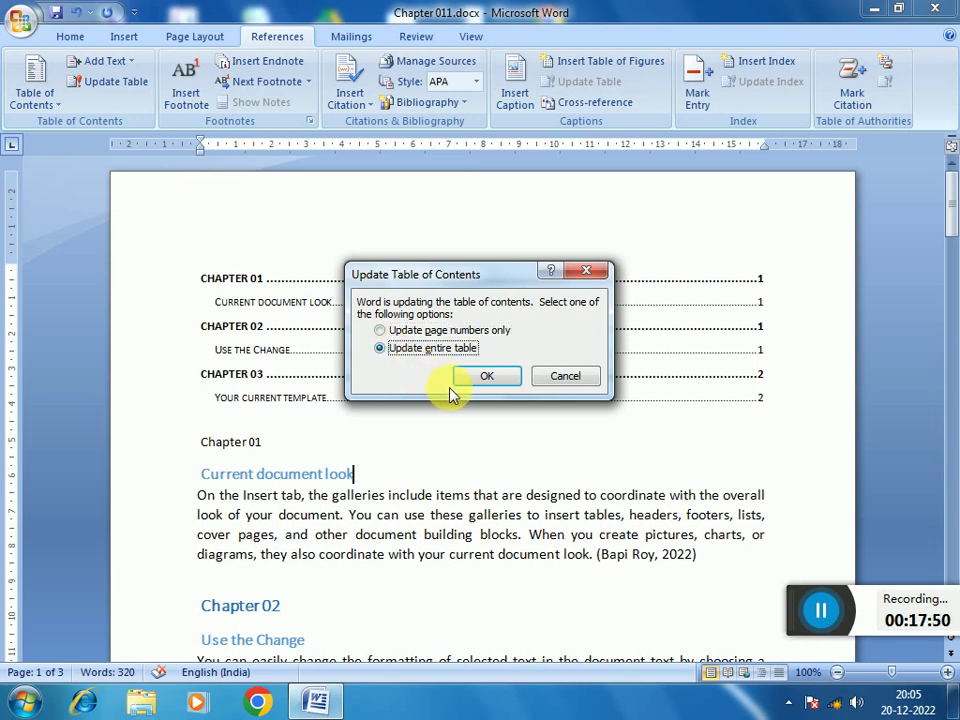
{"action": "left_click", "coordinate": [477, 387]}
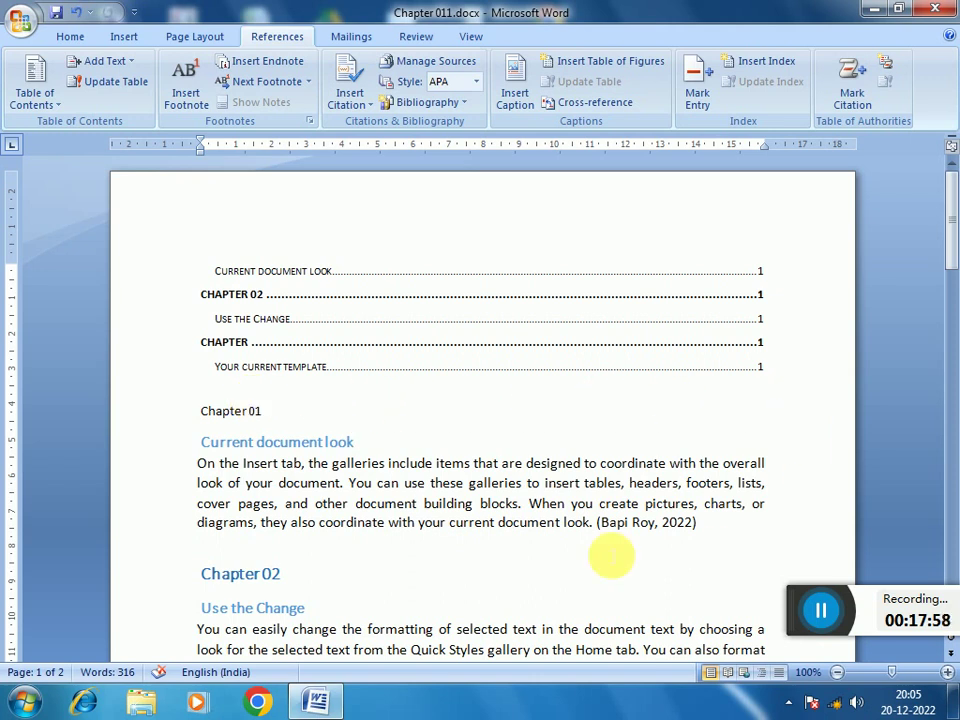
{"action": "scroll", "coordinate": [392, 562], "scroll_direction": "down", "scroll_amount": 4}
{"action": "scroll", "coordinate": [392, 564], "scroll_direction": "down", "scroll_amount": 1}
{"action": "scroll", "coordinate": [370, 420], "scroll_direction": "down", "scroll_amount": 1}
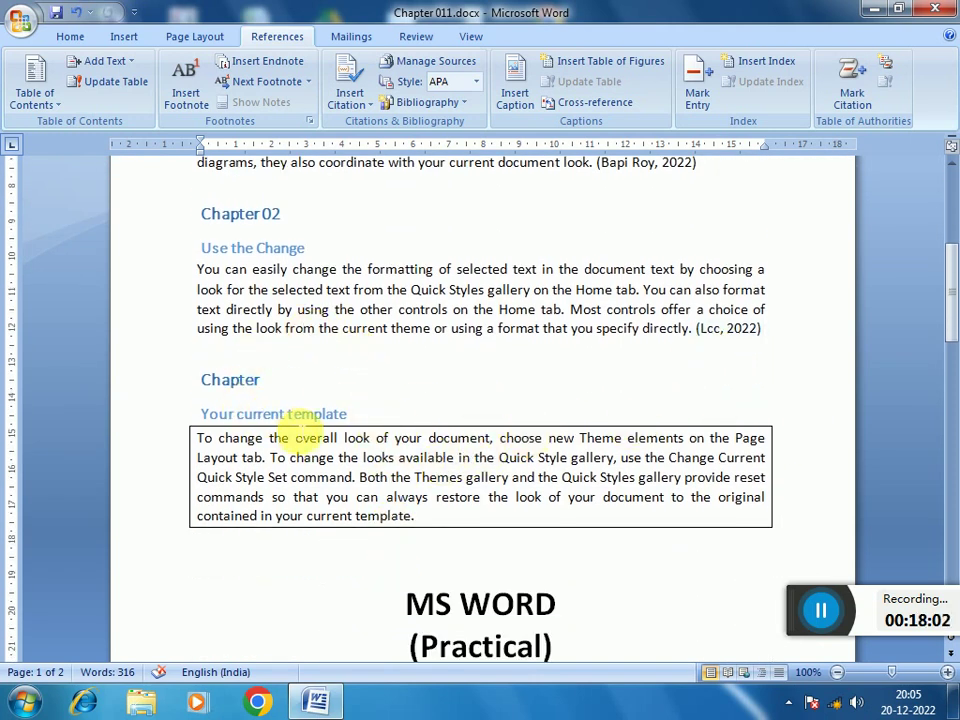
- Use View > Two Pages to show the contents page beside the task-list page
{"action": "scroll", "coordinate": [399, 450], "scroll_direction": "down", "scroll_amount": 4}
{"action": "scroll", "coordinate": [399, 451], "scroll_direction": "down", "scroll_amount": 3}
{"action": "scroll", "coordinate": [405, 470], "scroll_direction": "down", "scroll_amount": 6}
{"action": "scroll", "coordinate": [405, 472], "scroll_direction": "down", "scroll_amount": 2}
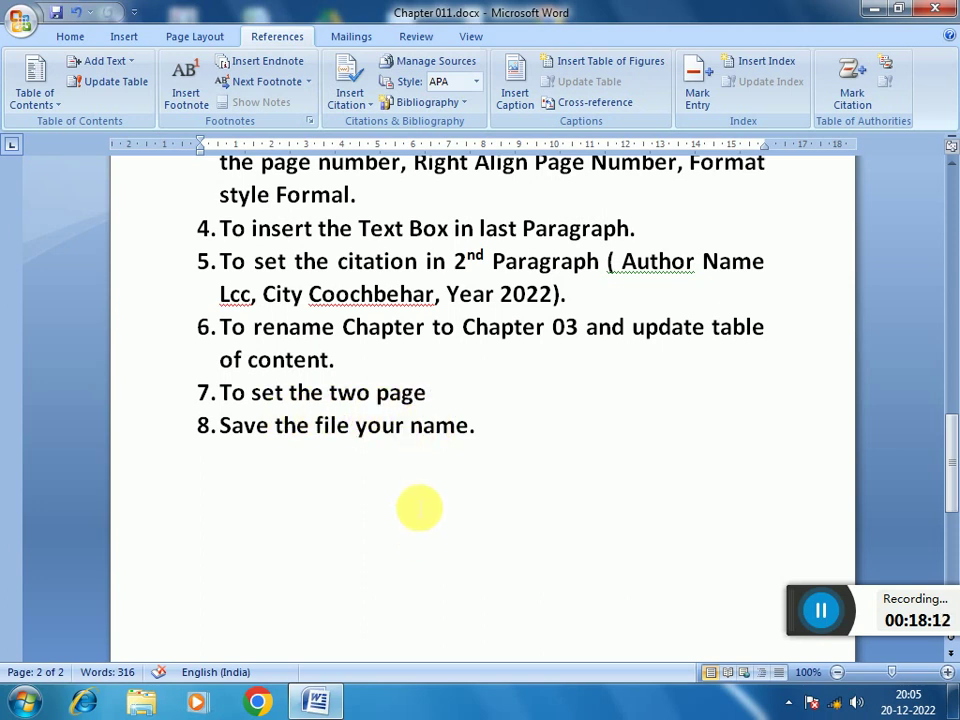
{"action": "left_click", "coordinate": [478, 36]}
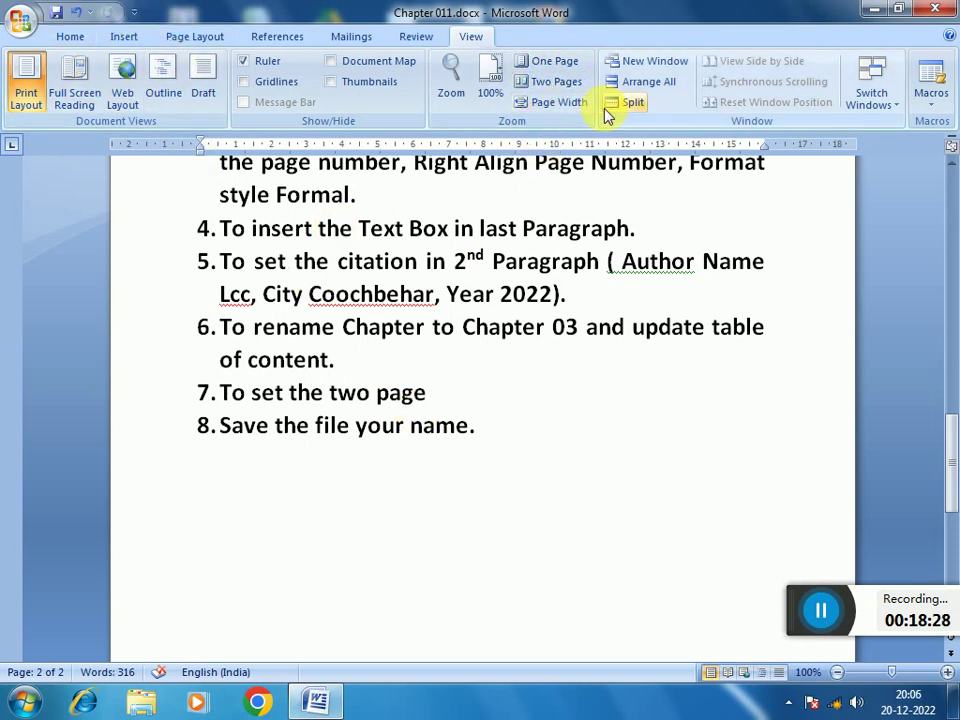
{"action": "left_click", "coordinate": [558, 82]}
{"action": "left_click", "coordinate": [407, 574]}
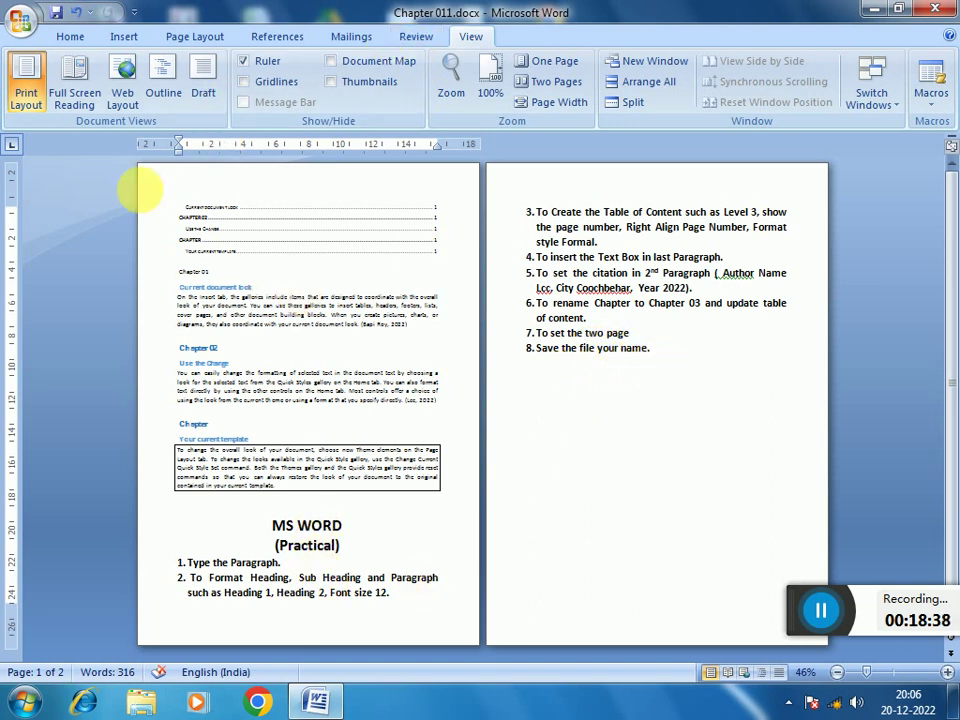
{"action": "left_click", "coordinate": [16, 30]}
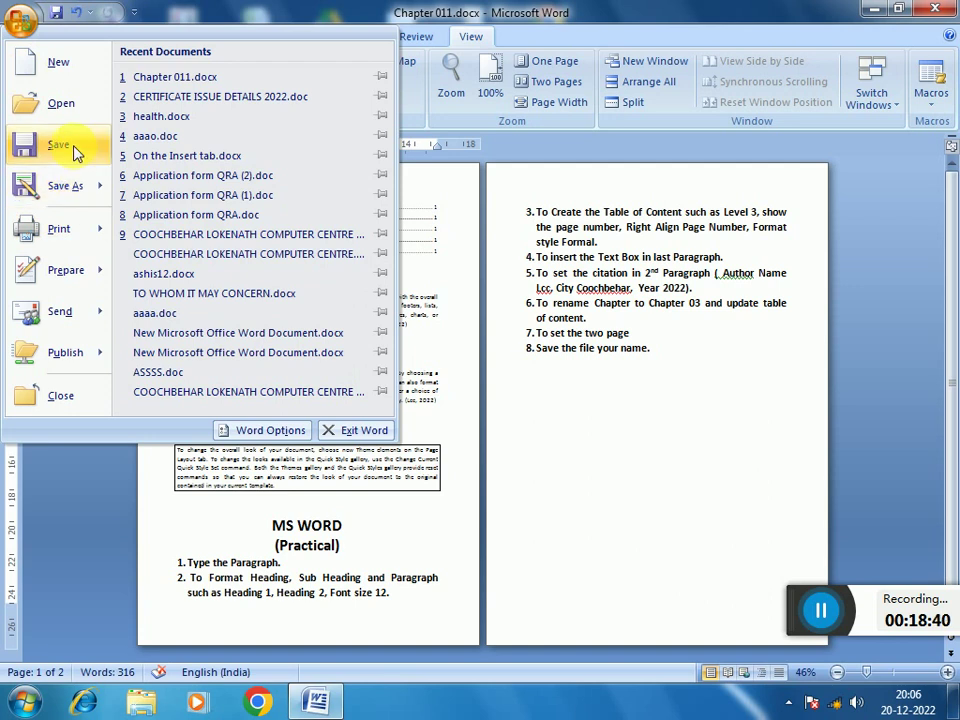
{"action": "left_click", "coordinate": [650, 445]}
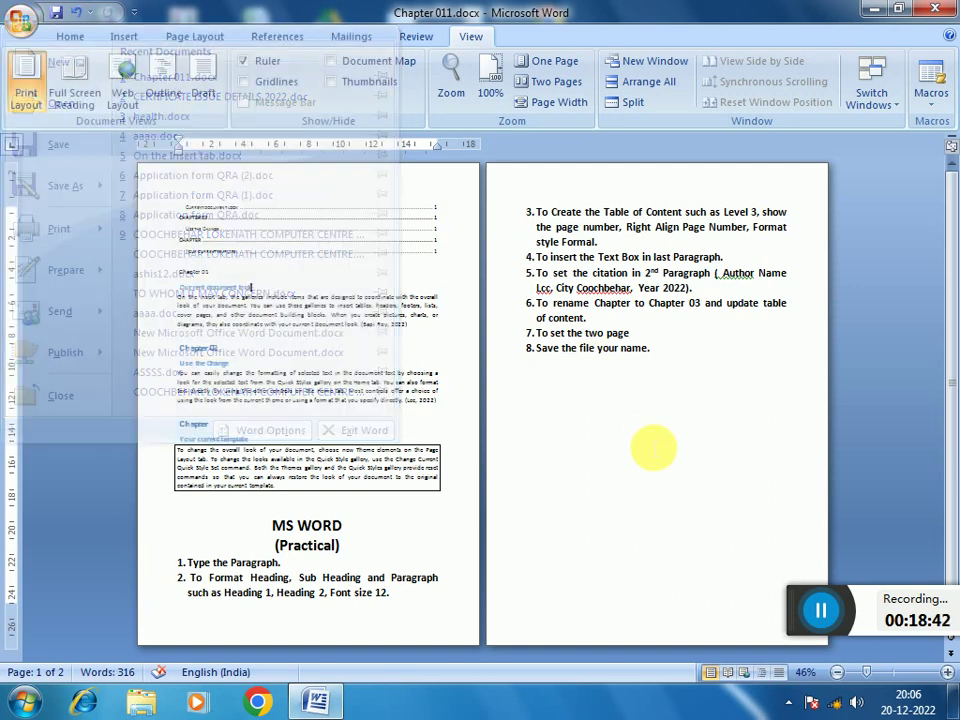